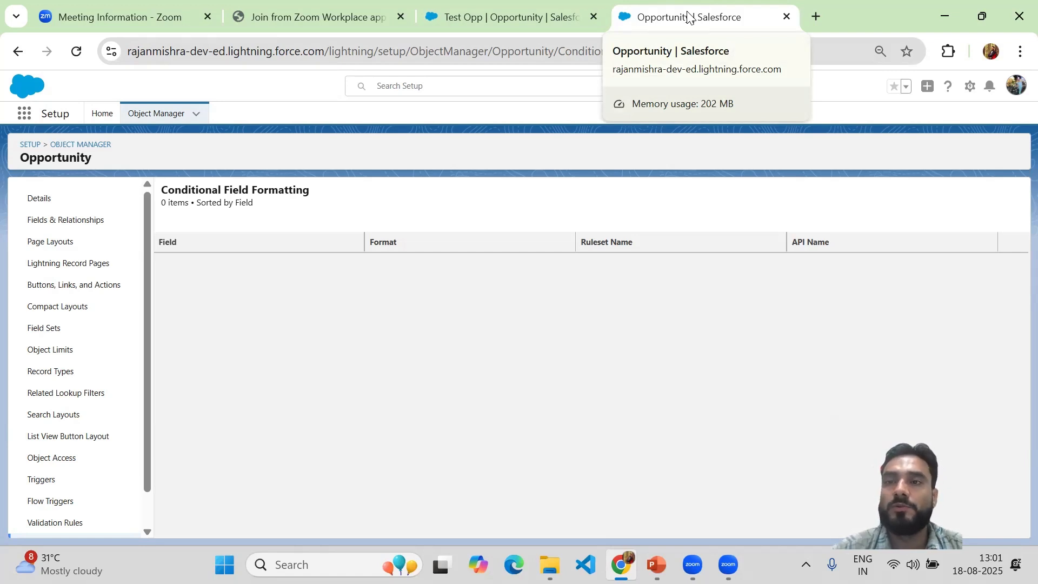
Step: Open Setup in a new tab, search its navigation for "role", and open the Roles page under Users
click(969, 86)
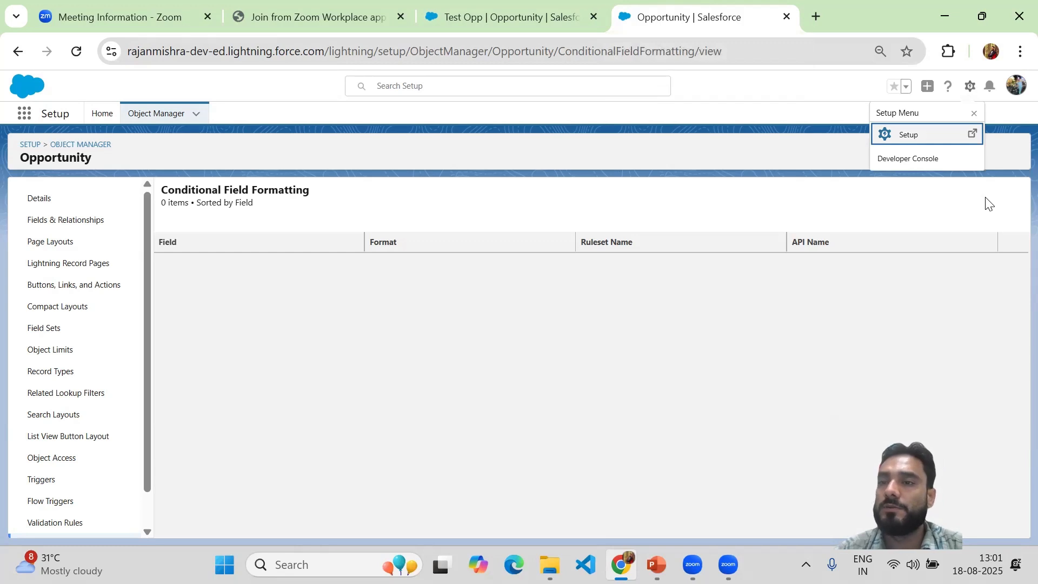
click(893, 132)
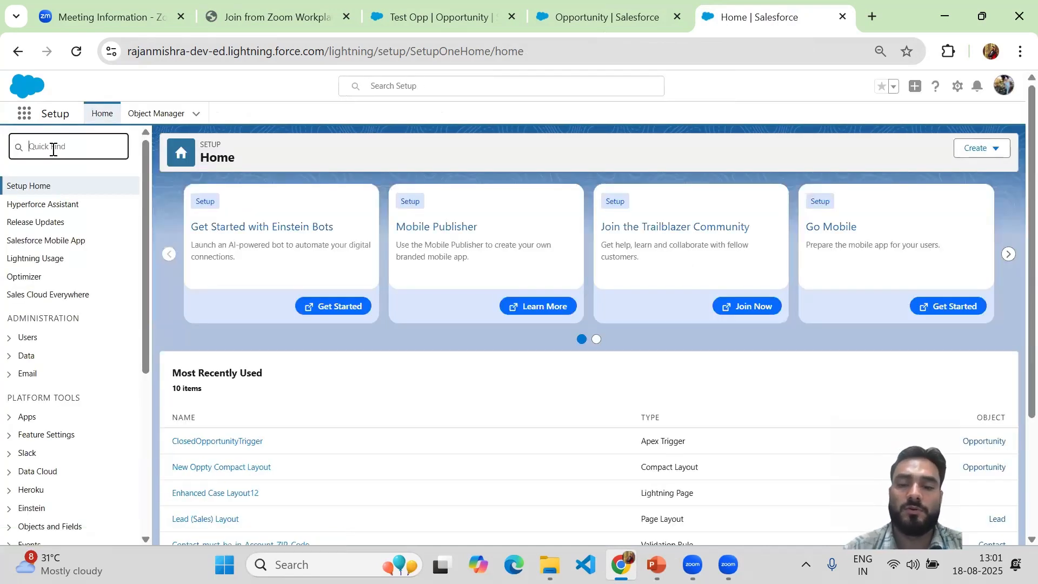
text(ro)
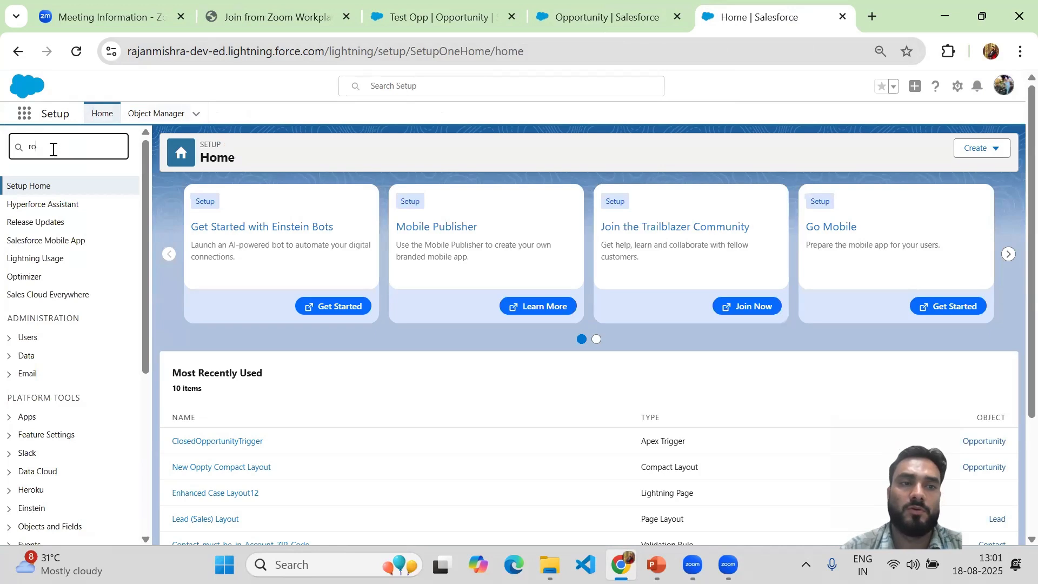
text(le)
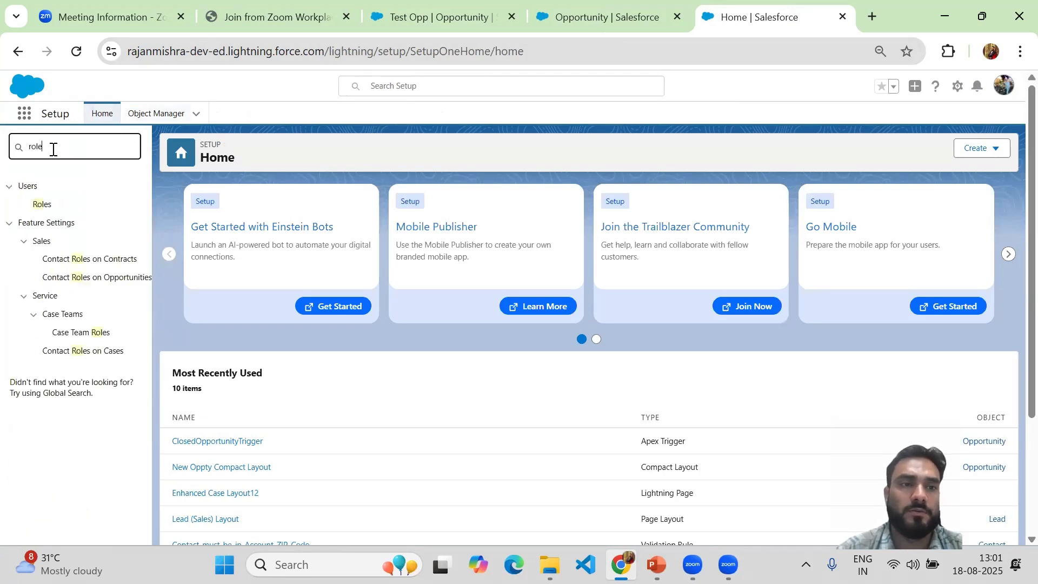
click(45, 209)
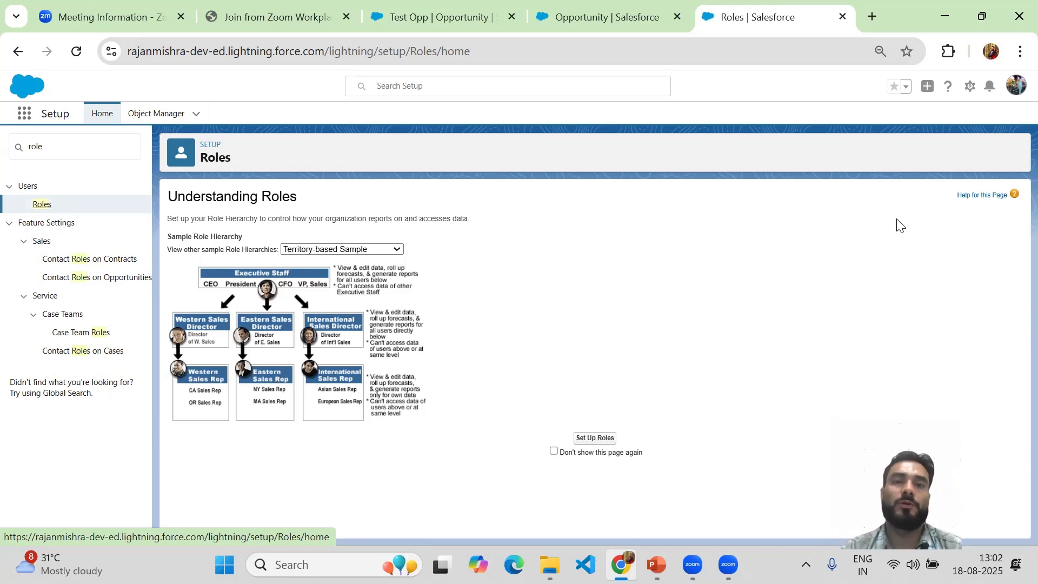
Step: Duplicate the Roles page in another browser tab and return to the original Roles tab
click(573, 19)
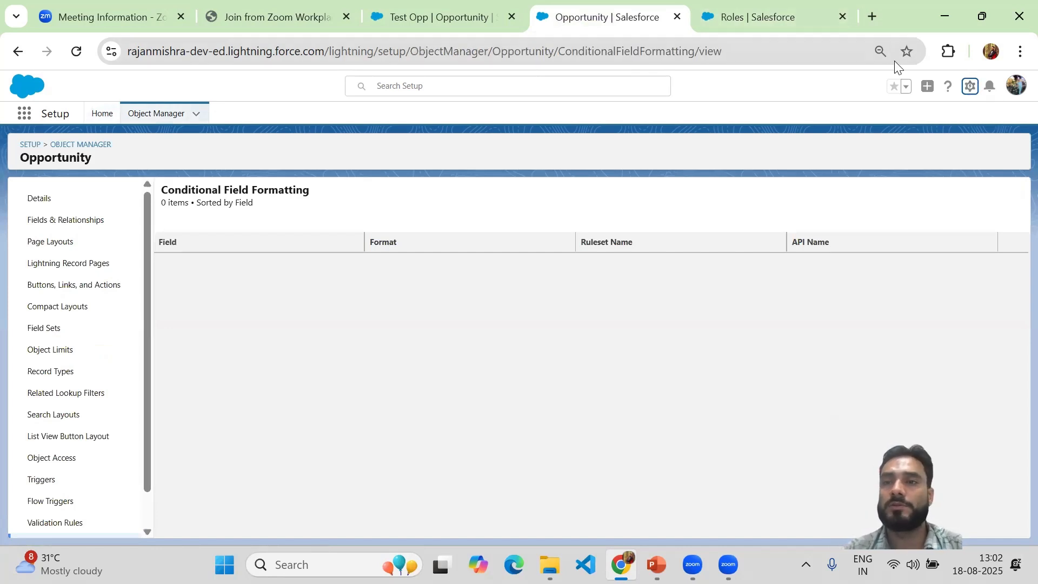
click(757, 20)
right_click(757, 21)
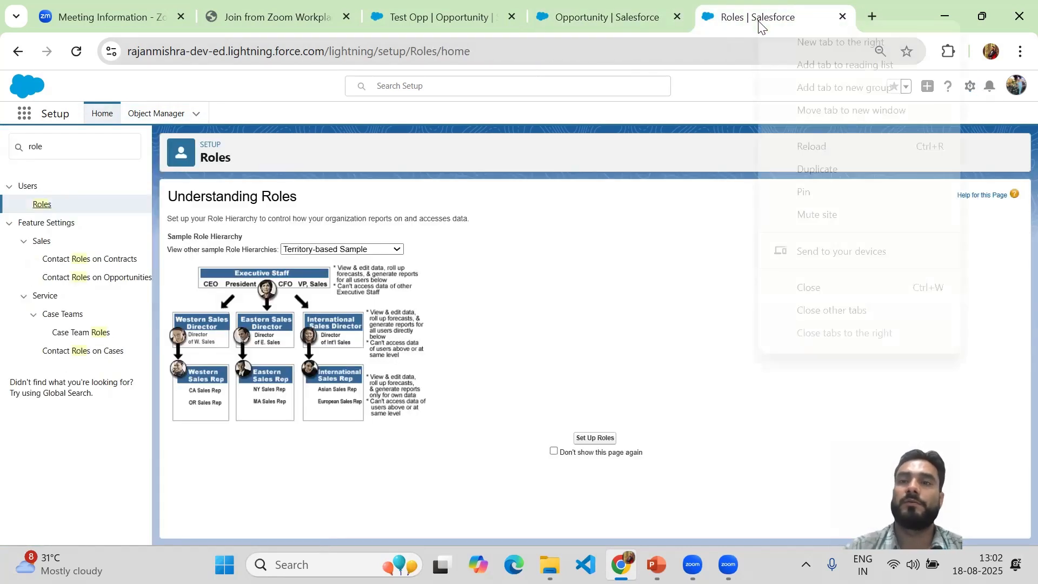
click(825, 172)
click(647, 22)
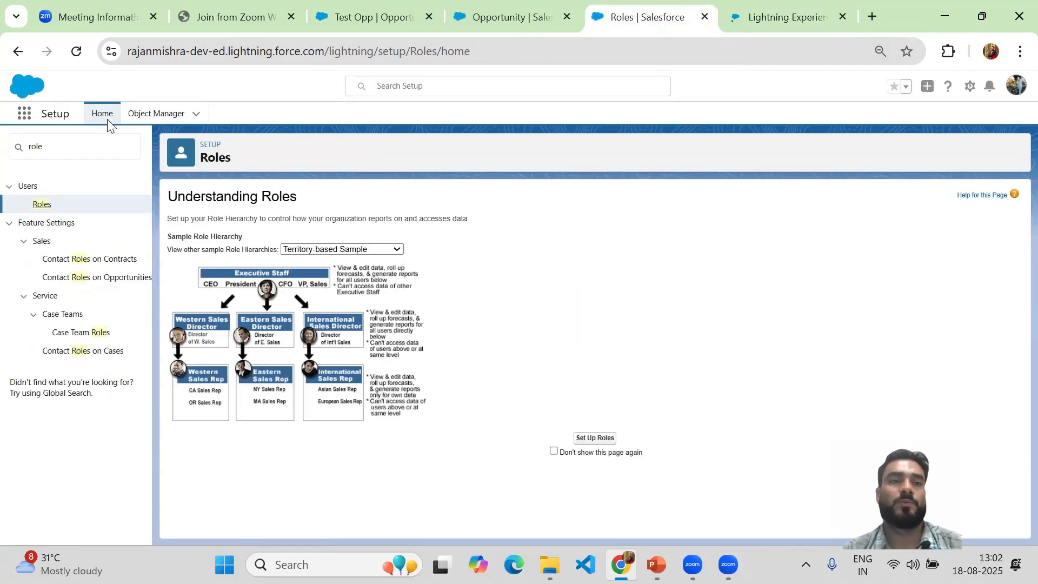
Step: Search the Setup navigation for "user", open the Users page, and start a new user record
click(38, 144)
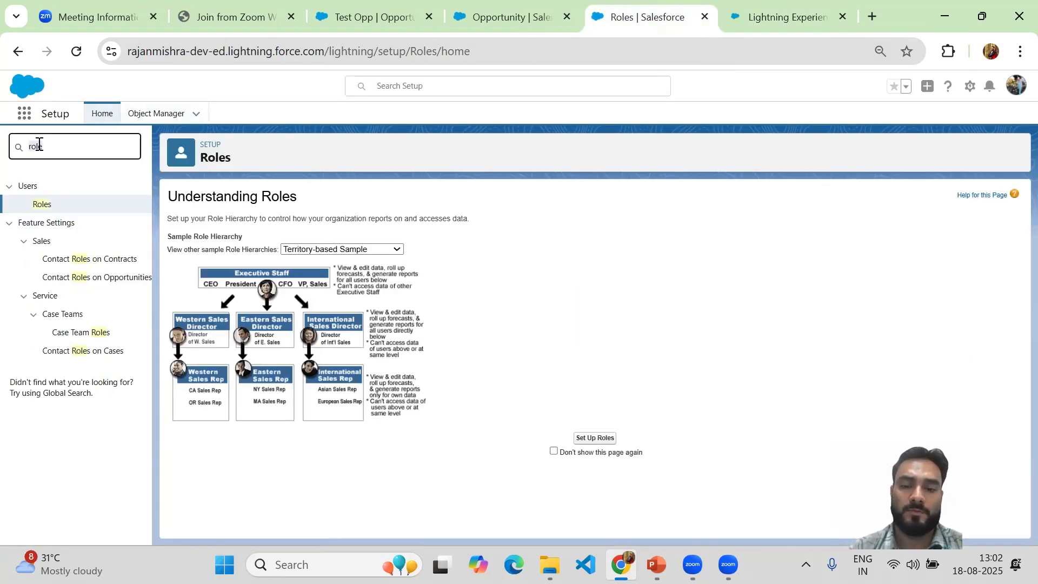
text(us)
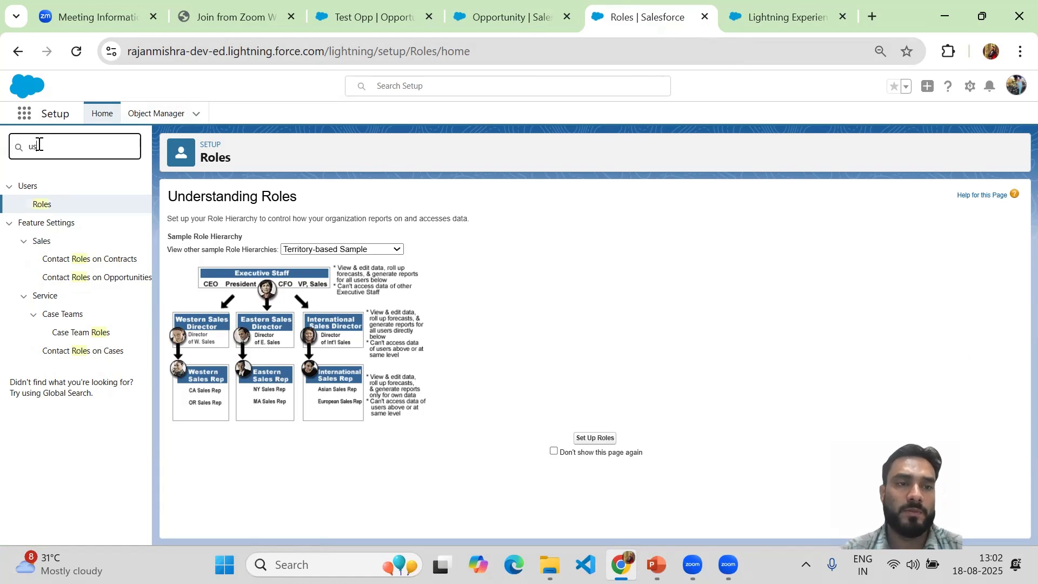
text(er)
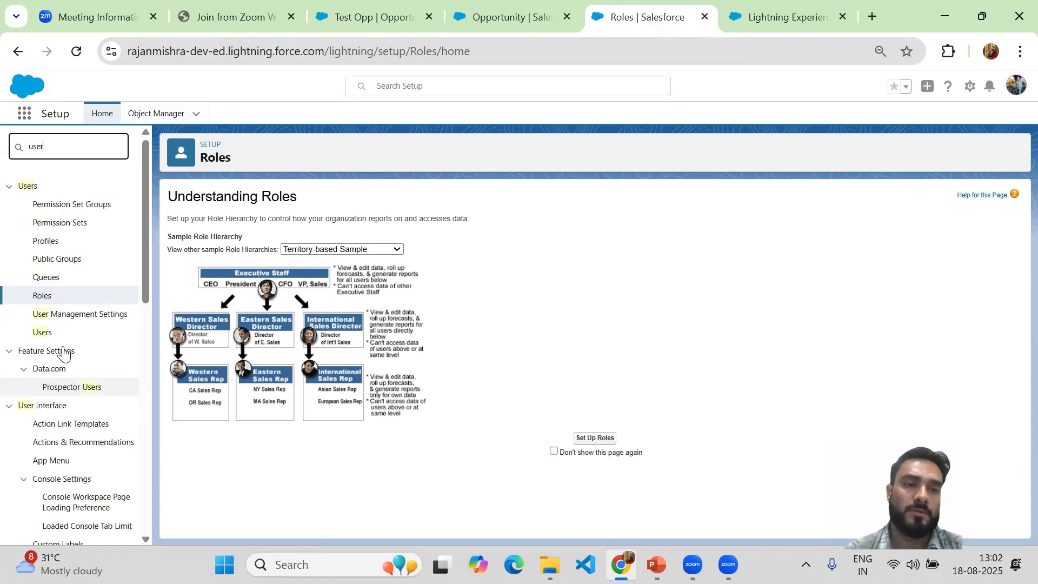
click(43, 334)
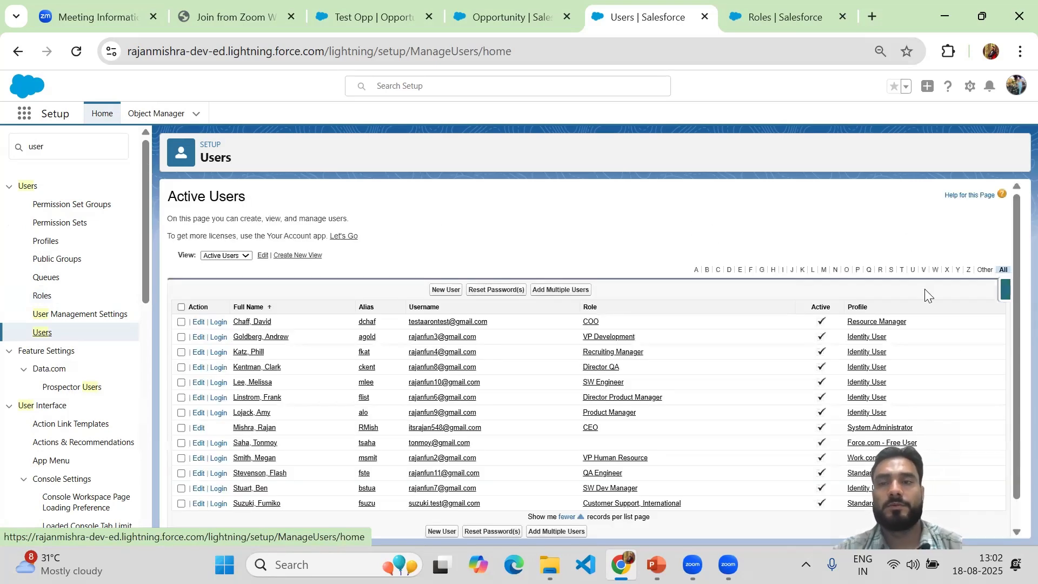
click(443, 290)
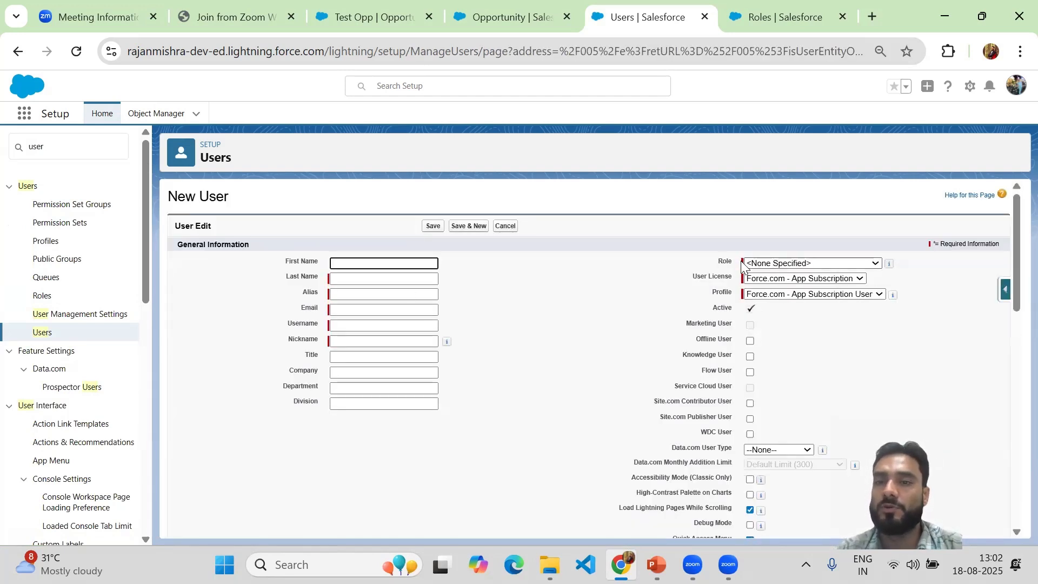
Step: Examine the roles available for assignment in the Role field of the new user form
click(790, 263)
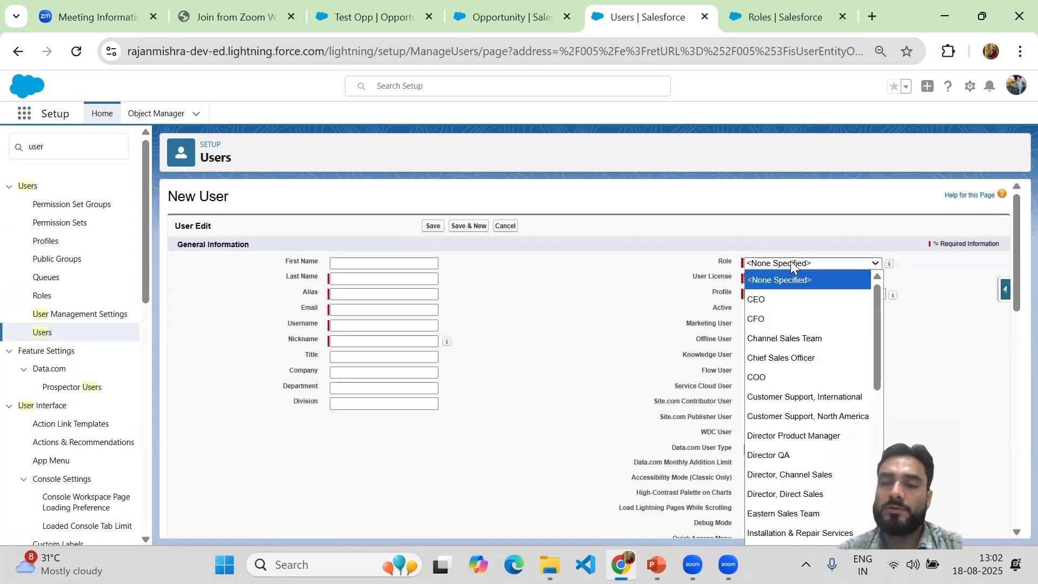
click(791, 263)
click(790, 263)
click(790, 263)
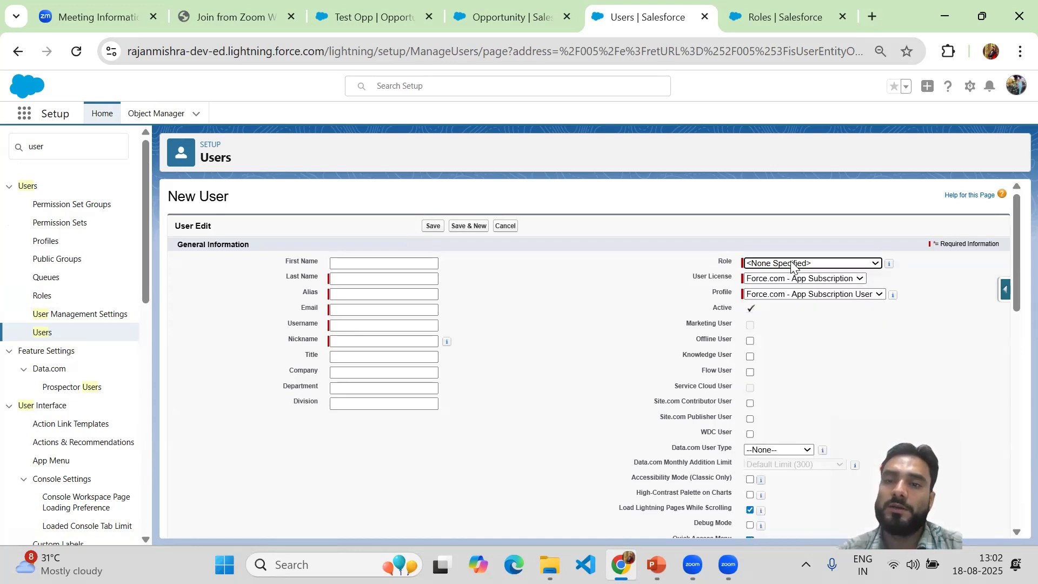
click(790, 262)
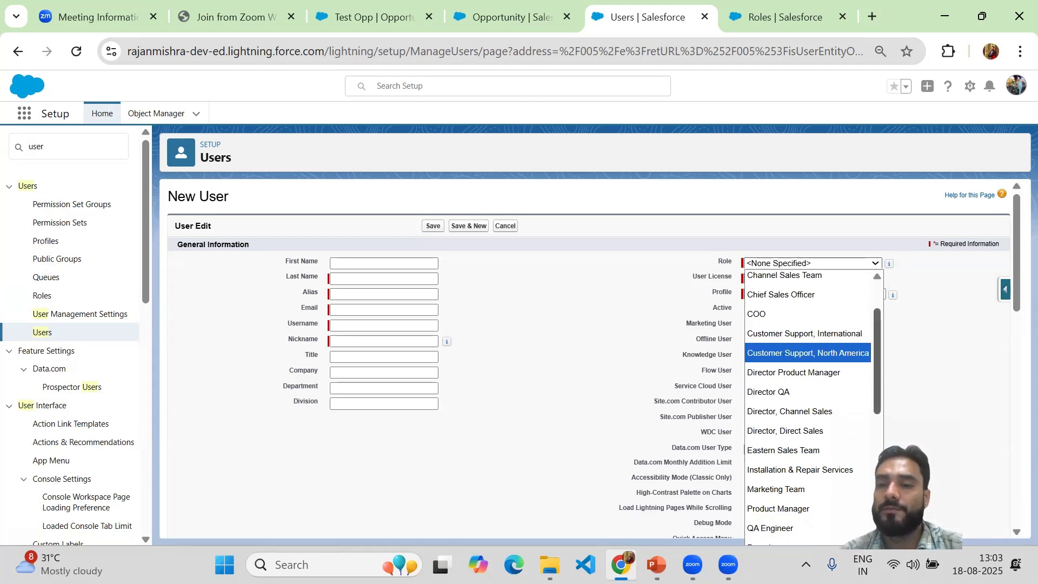
scroll(877, 375, down, 5)
scroll(855, 281, up, 6)
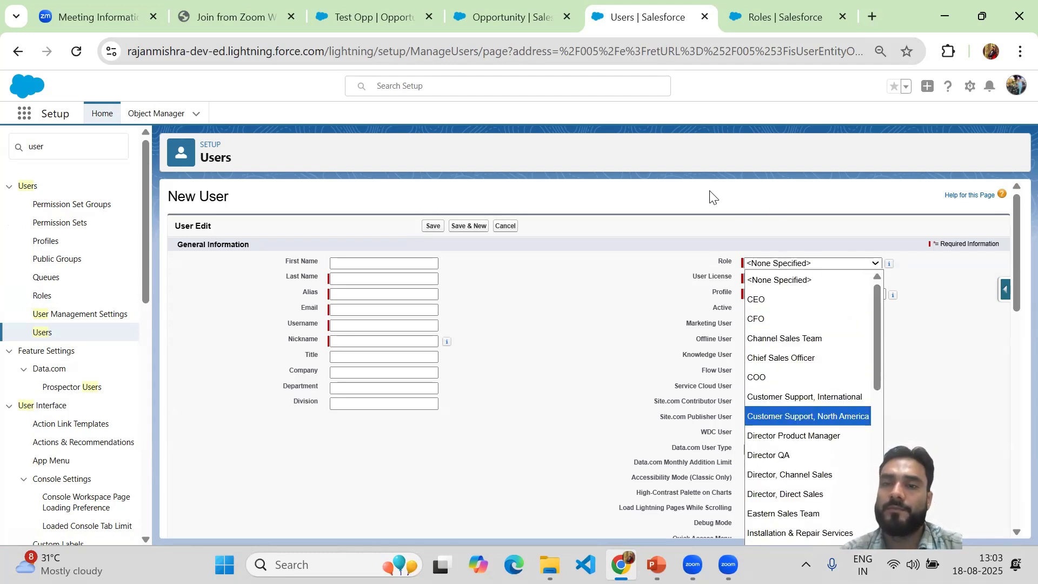
click(692, 164)
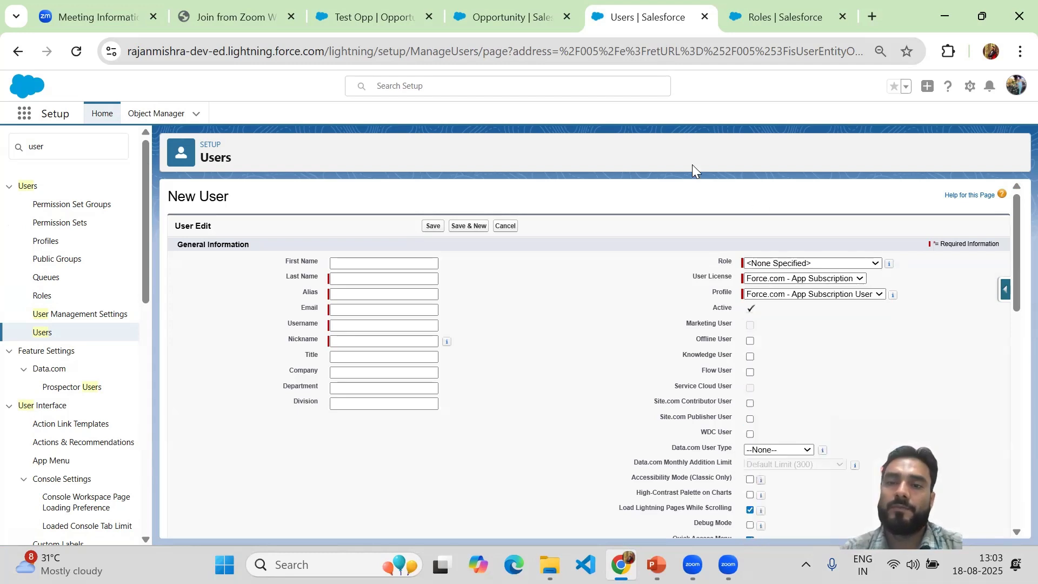
click(798, 265)
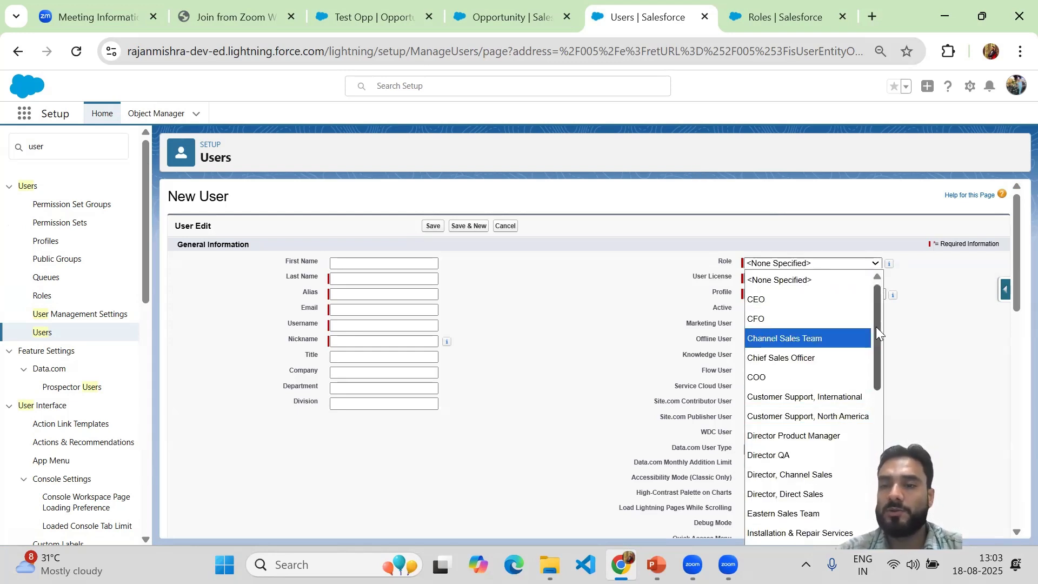
scroll(878, 368, down, 10)
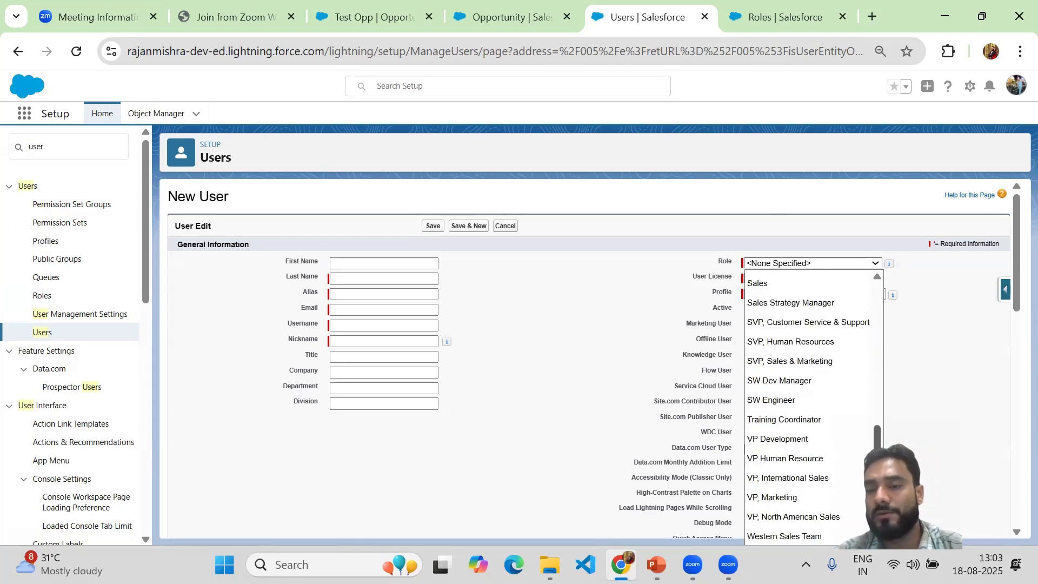
scroll(857, 347, up, 10)
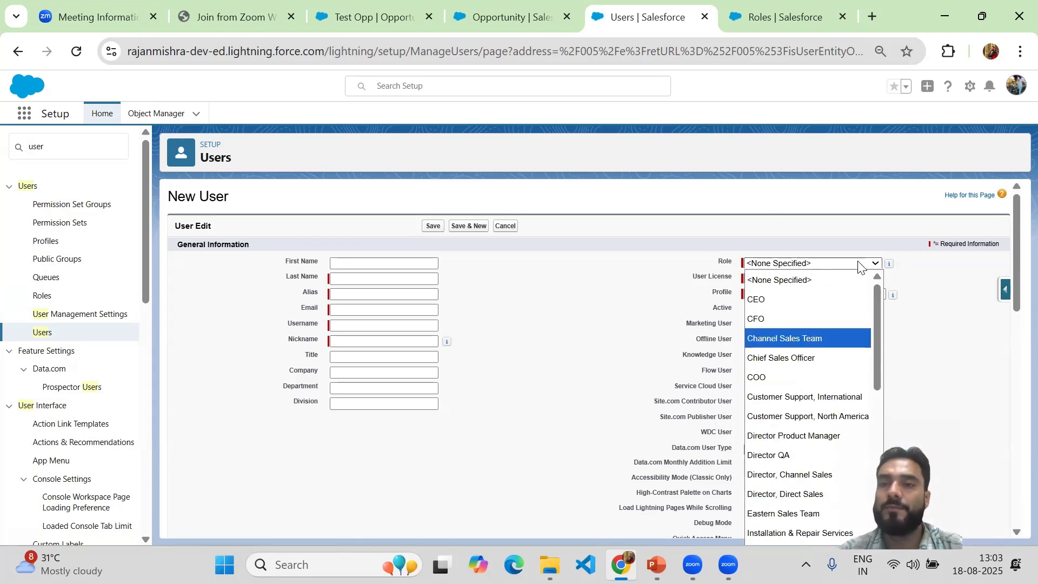
Step: On the duplicated Roles page, view the Product-based and Company Size-based sample hierarchies, then return to the Territory-based Sample
click(766, 29)
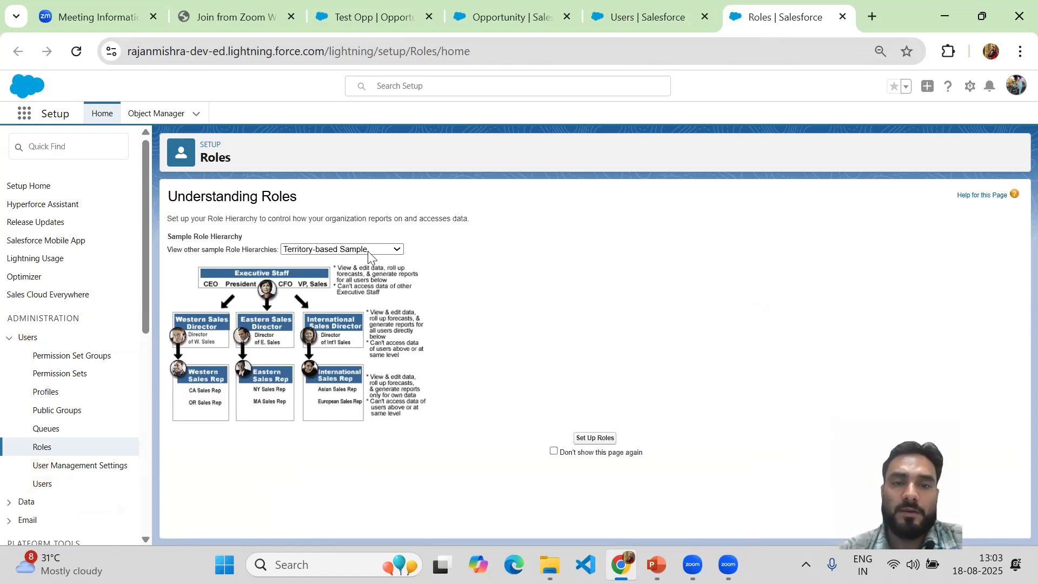
click(330, 251)
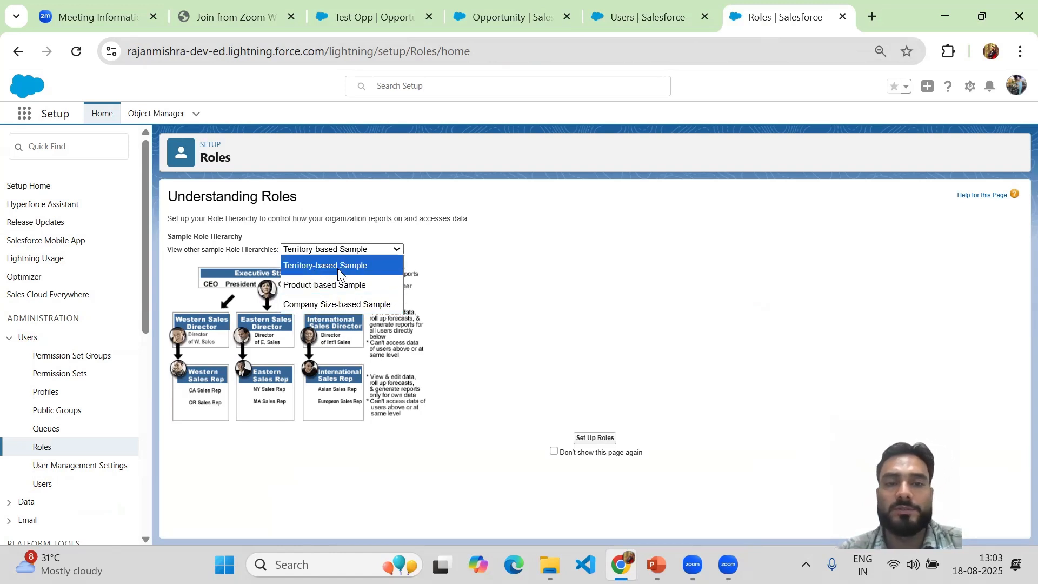
click(354, 281)
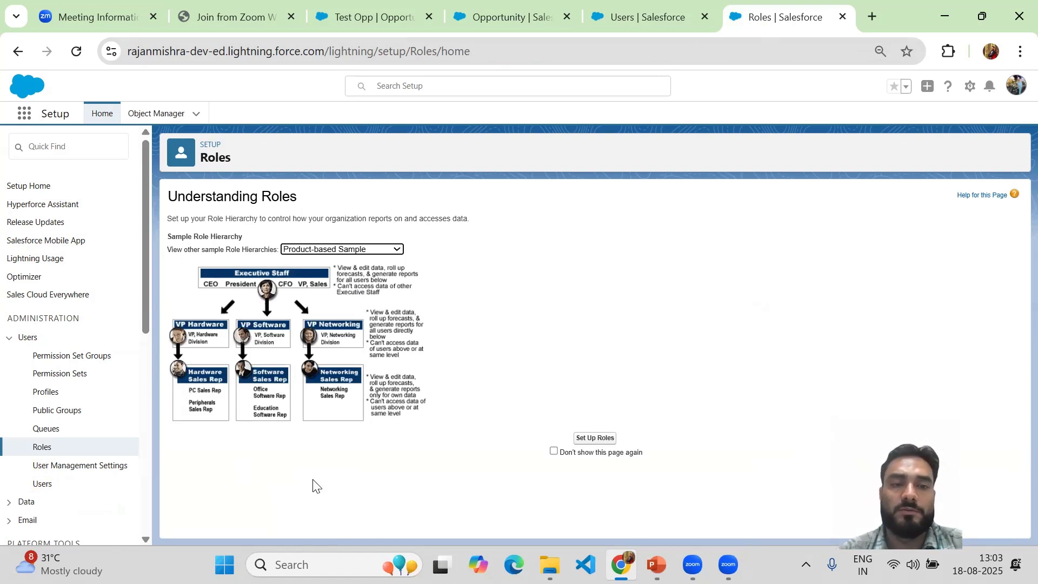
click(328, 249)
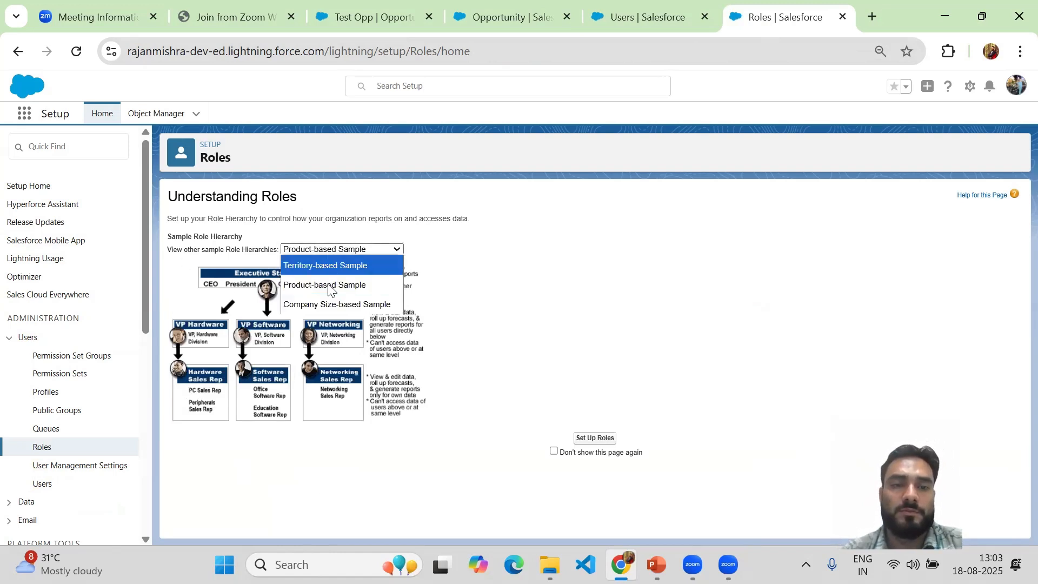
click(333, 305)
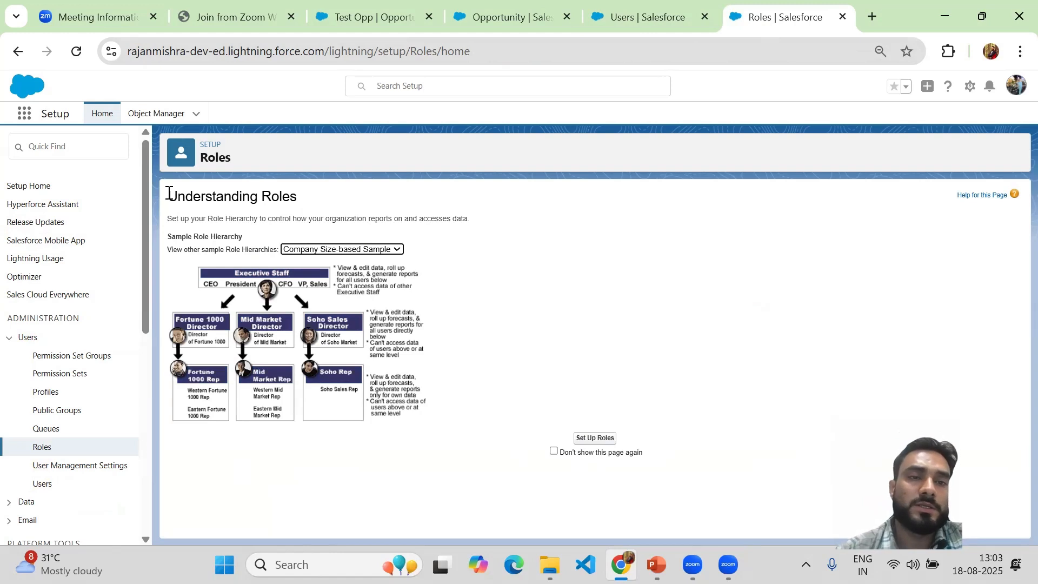
click(190, 212)
drag(168, 196, 235, 198)
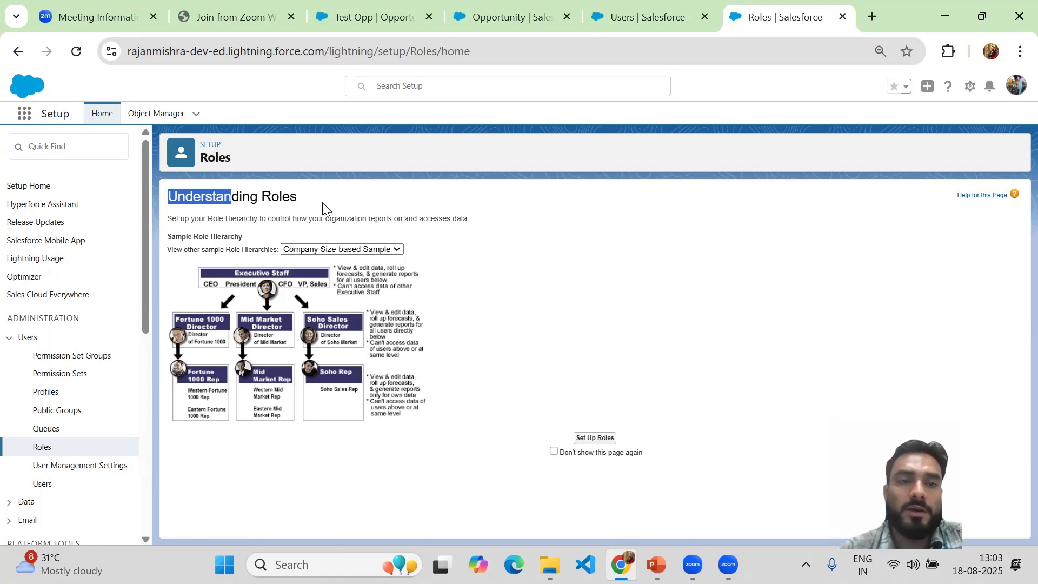
click(347, 249)
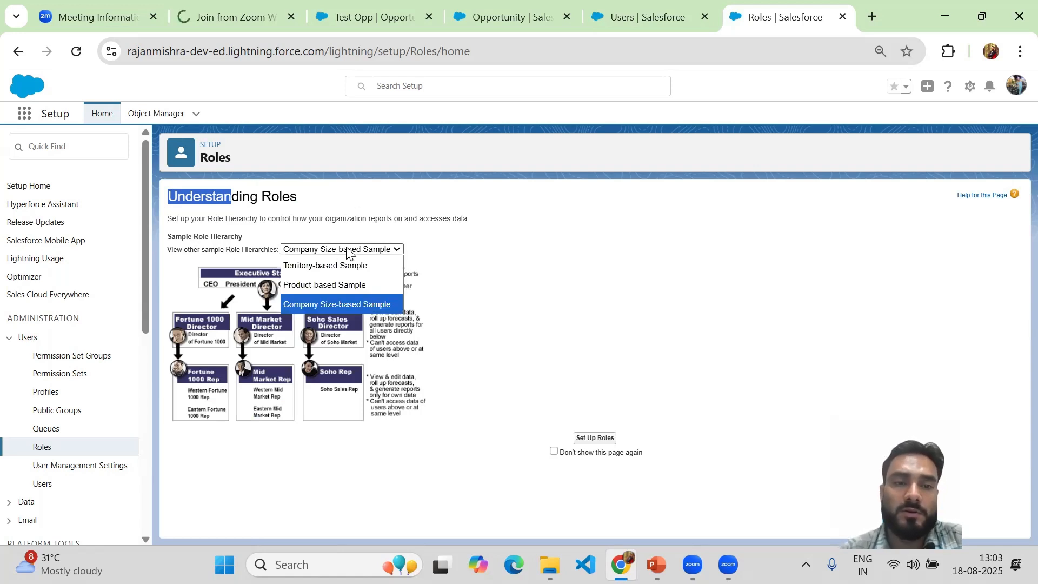
click(346, 265)
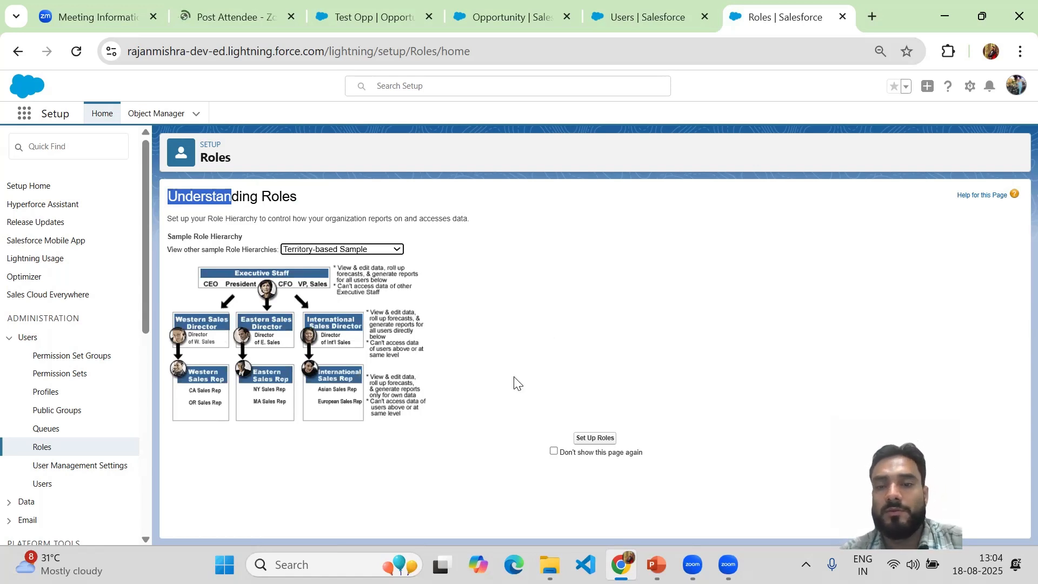
Step: Open the organization's role hierarchy setup, expand all levels to review the roles, and collapse the whole tree again
click(590, 441)
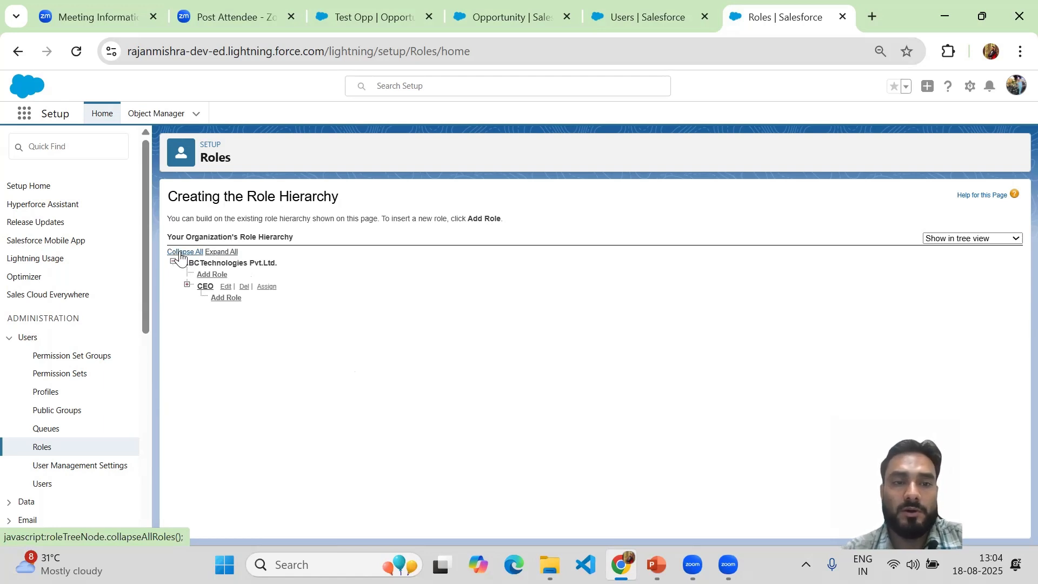
click(223, 252)
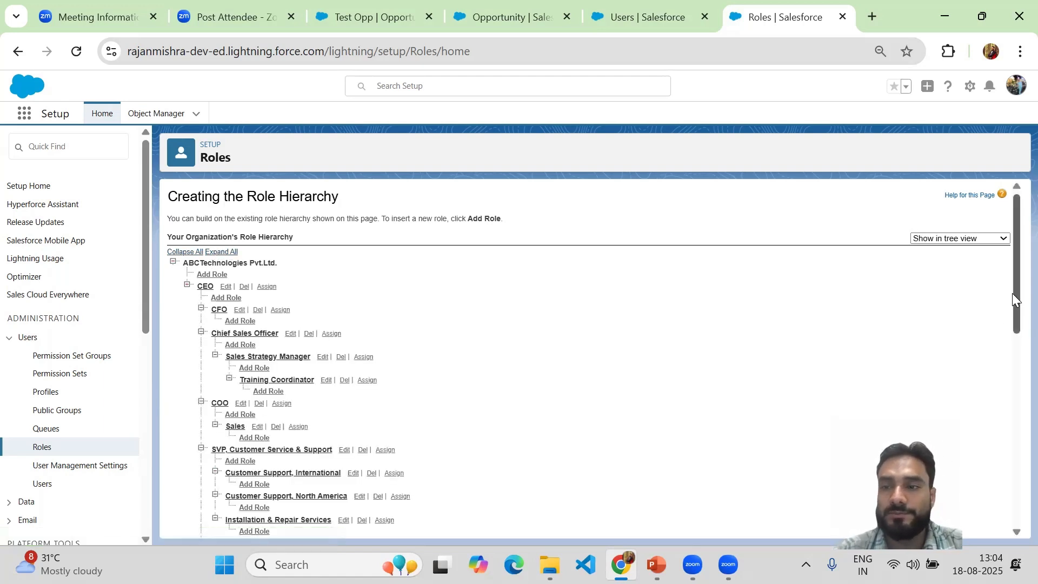
drag(1014, 300, 1014, 508)
drag(1014, 451, 1014, 250)
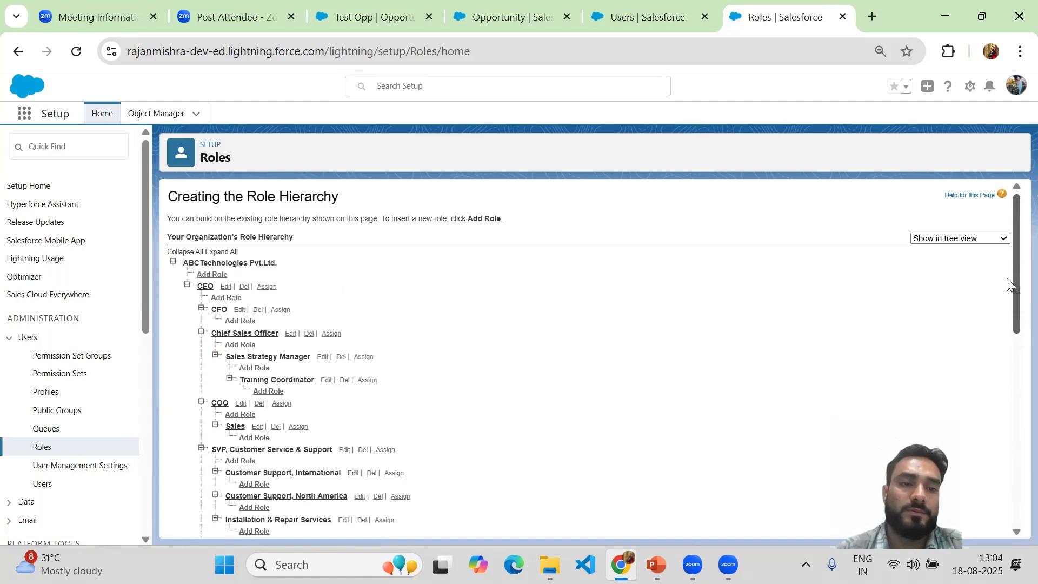
scroll(1007, 292, down, 3)
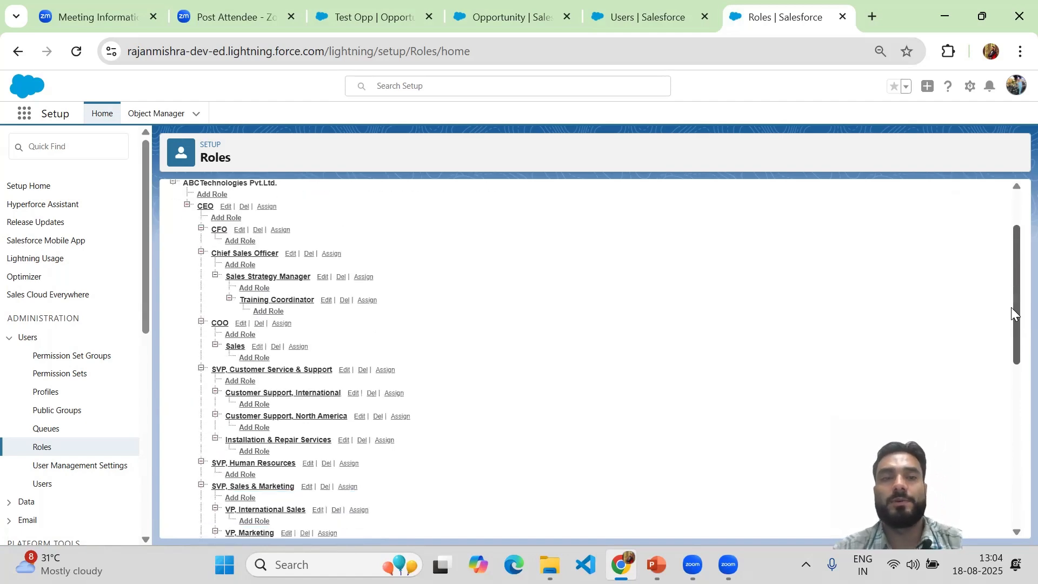
scroll(1013, 312, up, 3)
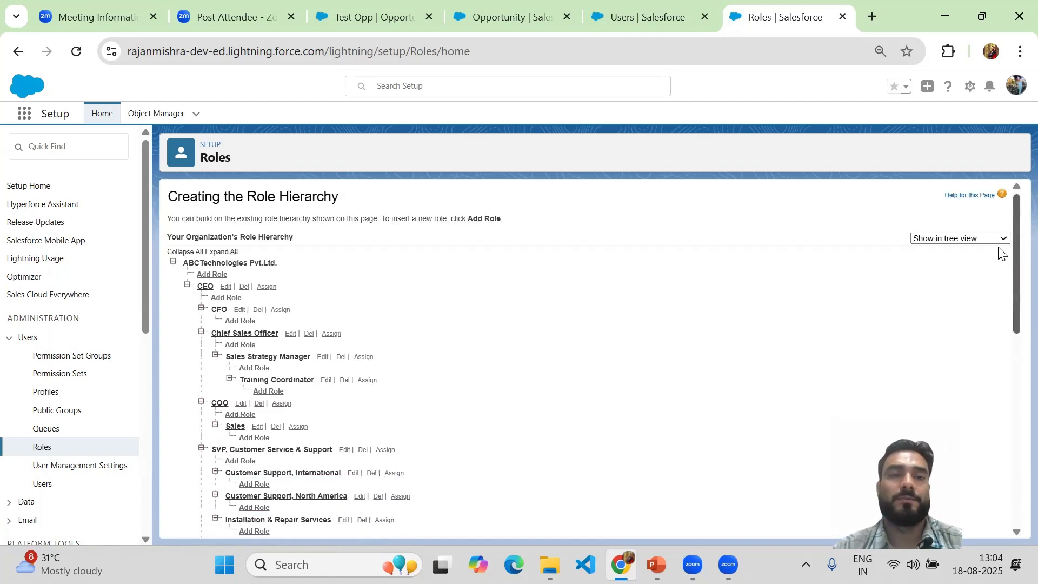
click(179, 252)
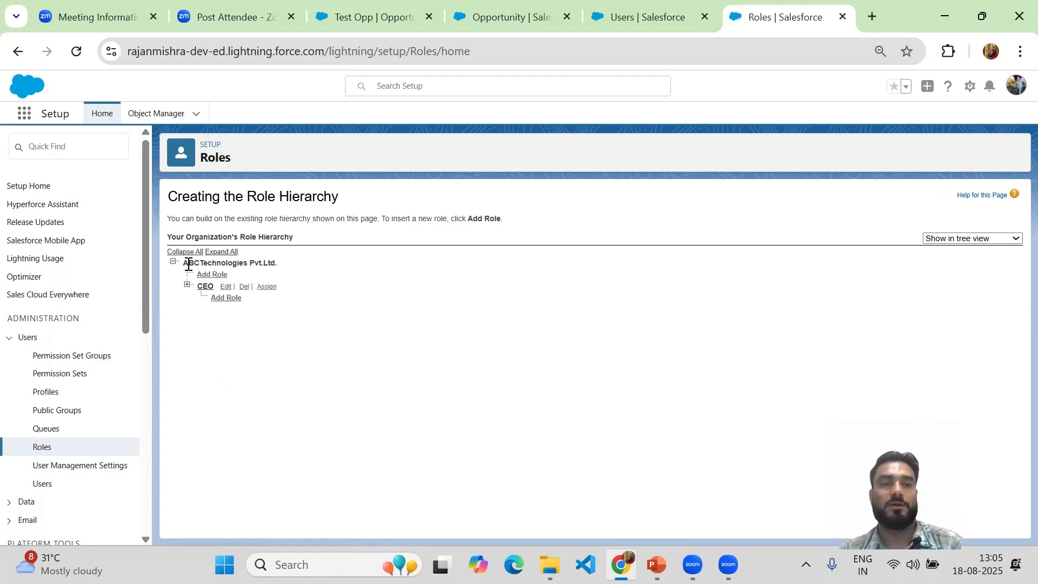
Step: Expand the CEO role under ABCTechnologies Pvt.Ltd., enlarge the page view, and expand the CFO role
drag(185, 262, 272, 265)
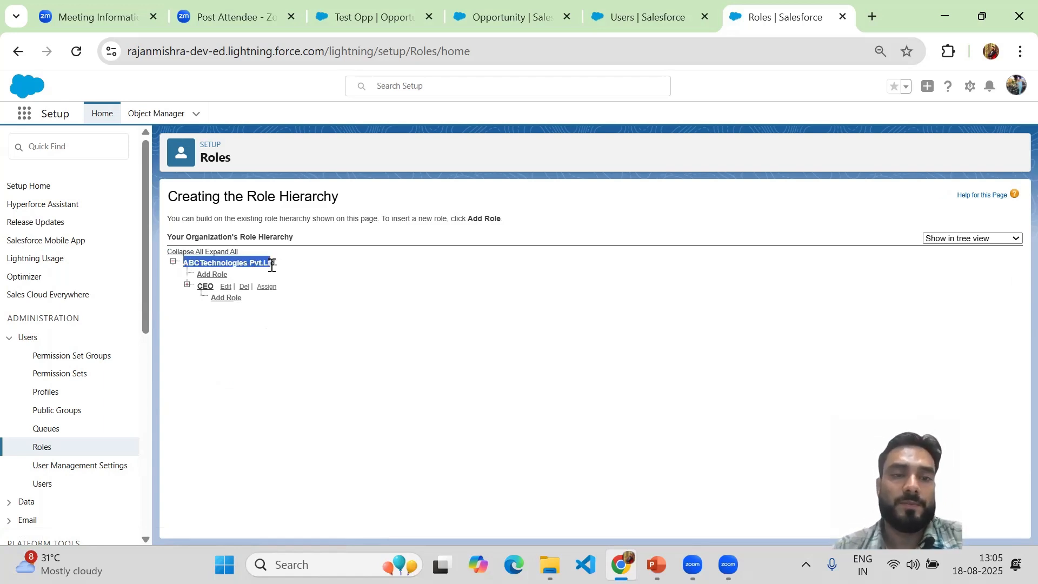
click(187, 286)
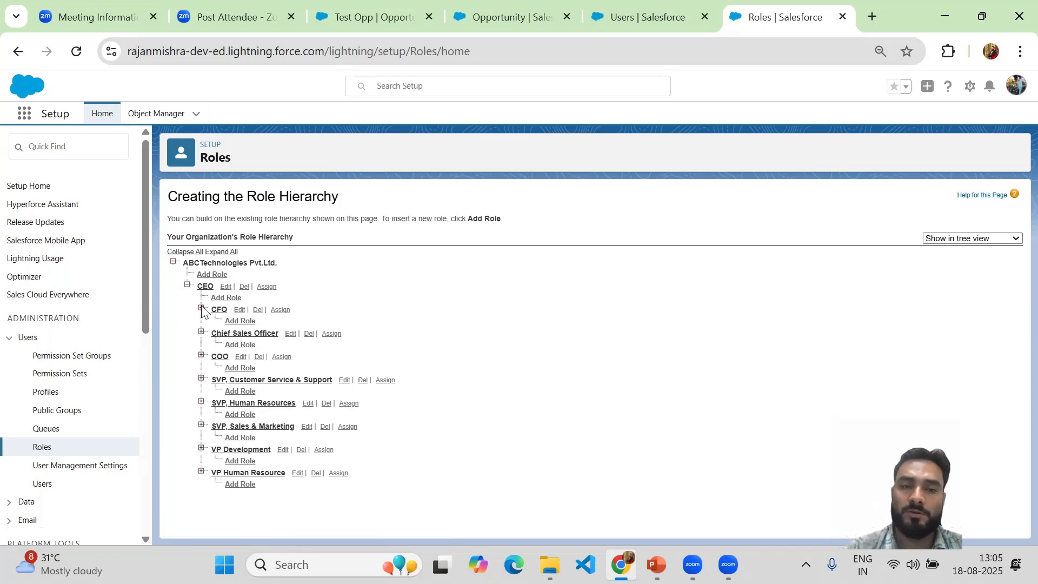
key(ctrl+plus)
key(ctrl+plus)
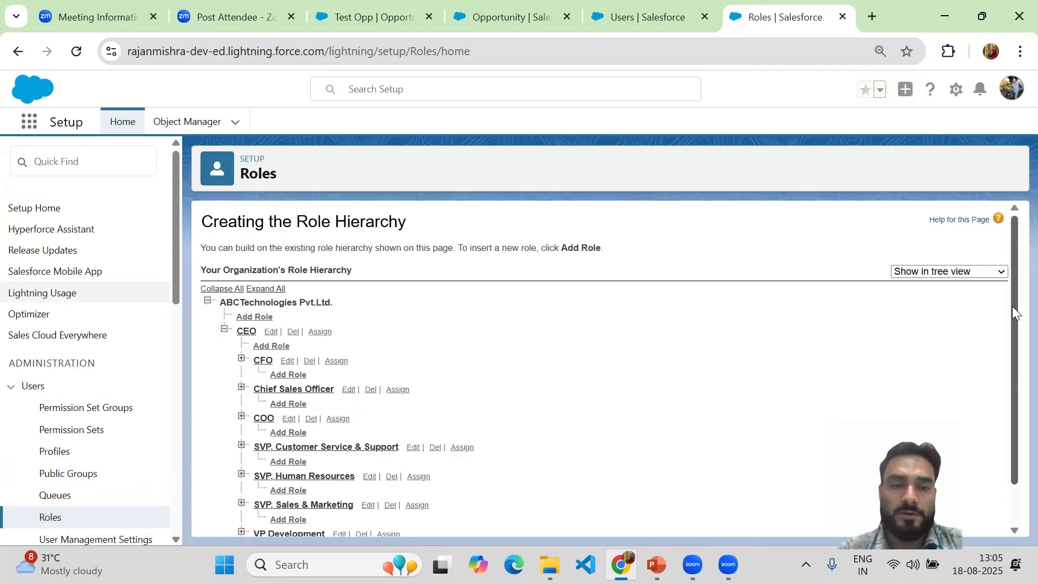
drag(1011, 306, 1012, 358)
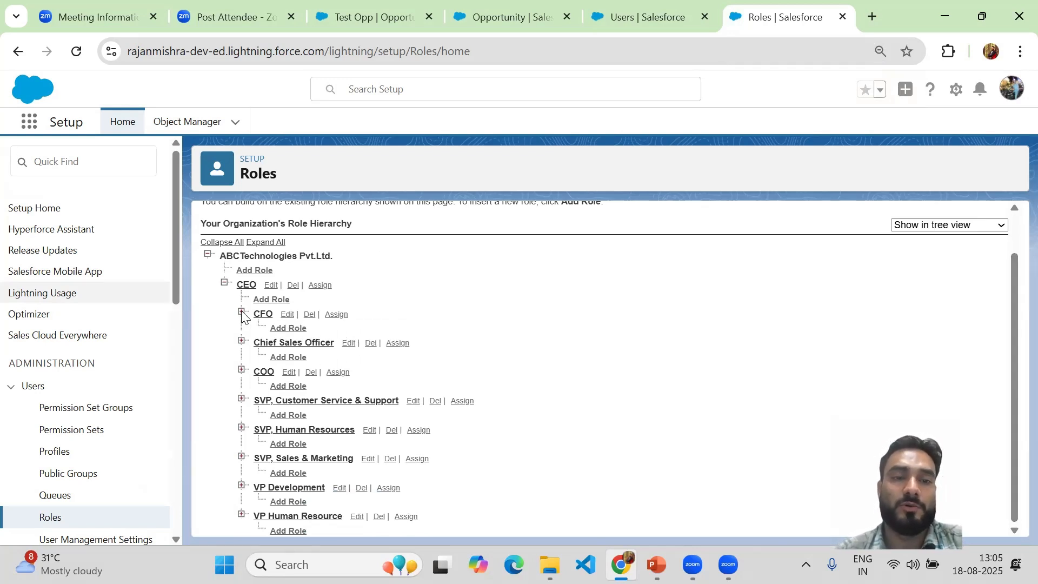
scroll(241, 315, up, 1)
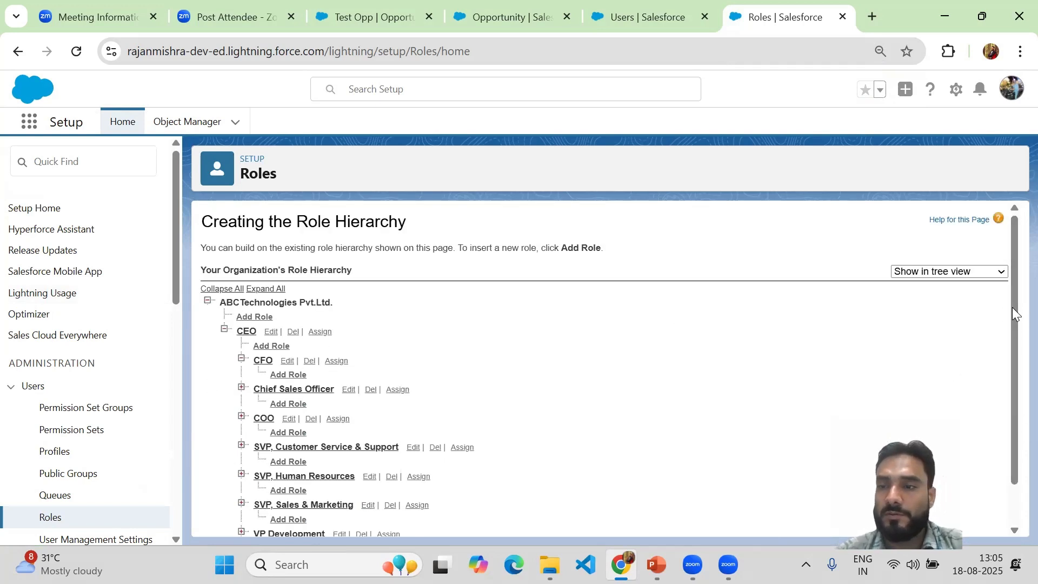
scroll(1014, 357, down, 1)
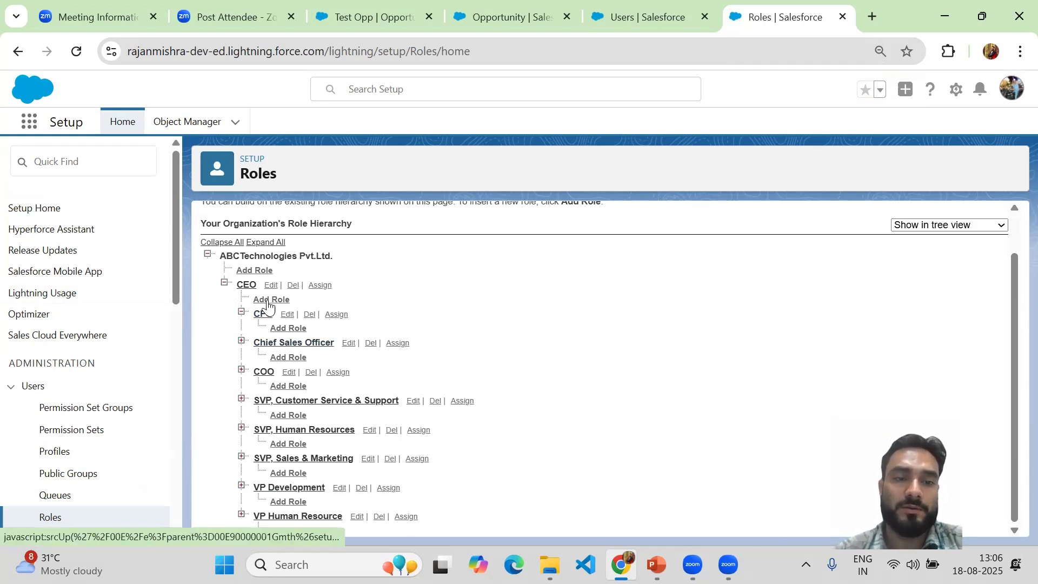
Step: Expand the SVP, Customer Service & Support role and examine the roles directly beneath it
click(242, 400)
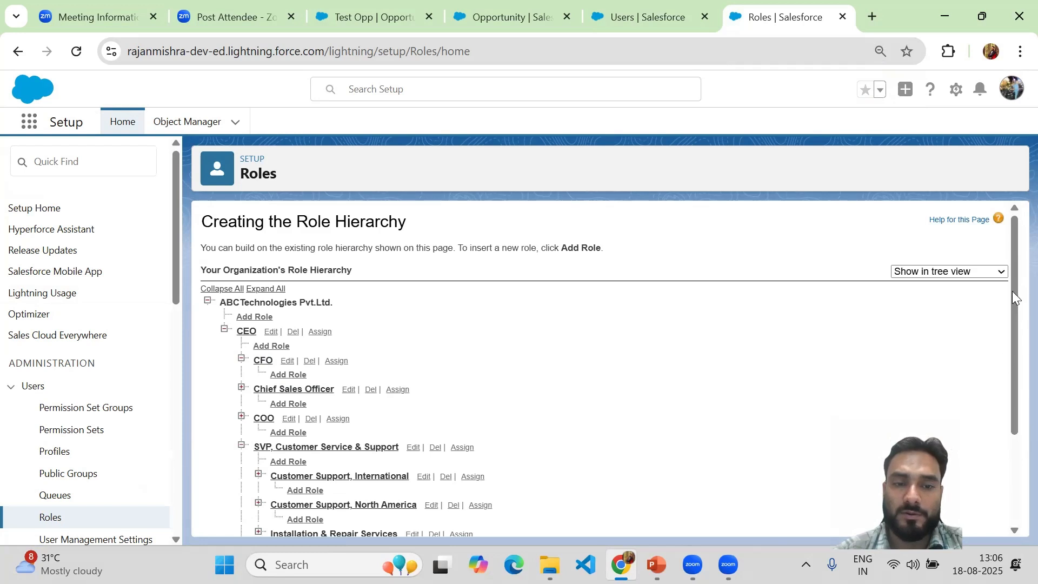
drag(1013, 304, 1015, 370)
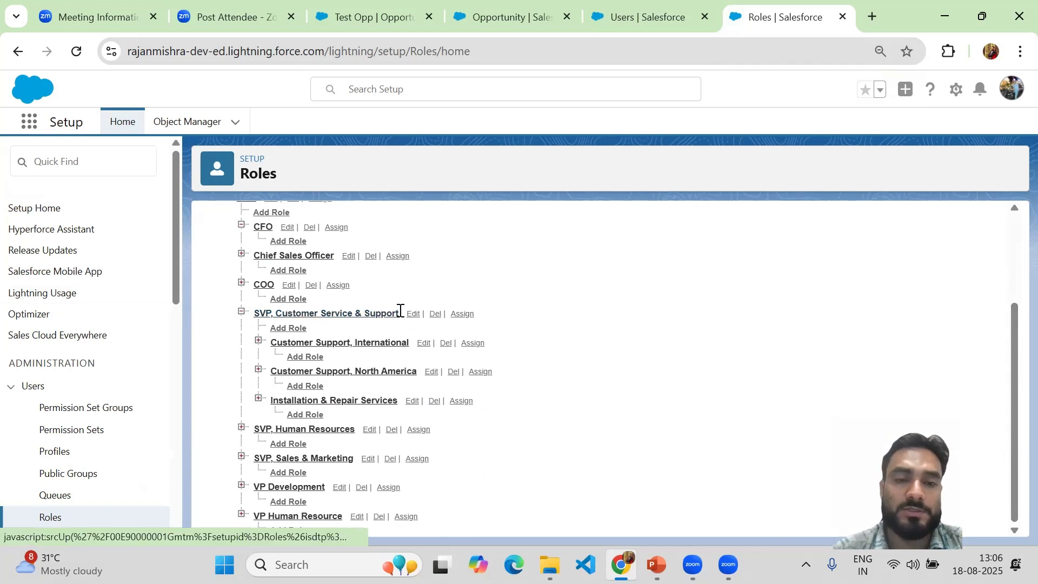
drag(398, 313, 245, 320)
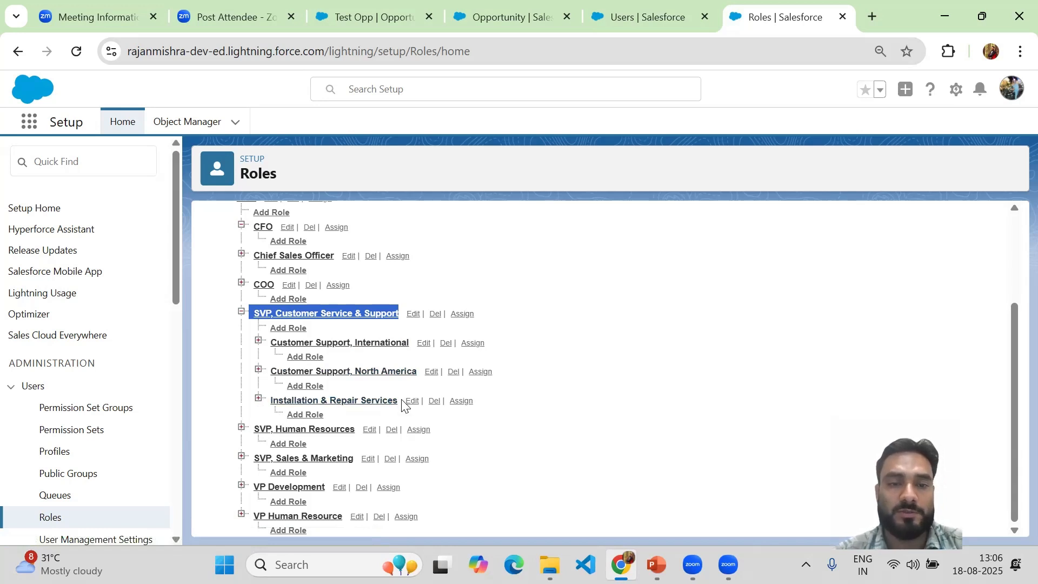
drag(401, 404, 258, 331)
click(566, 413)
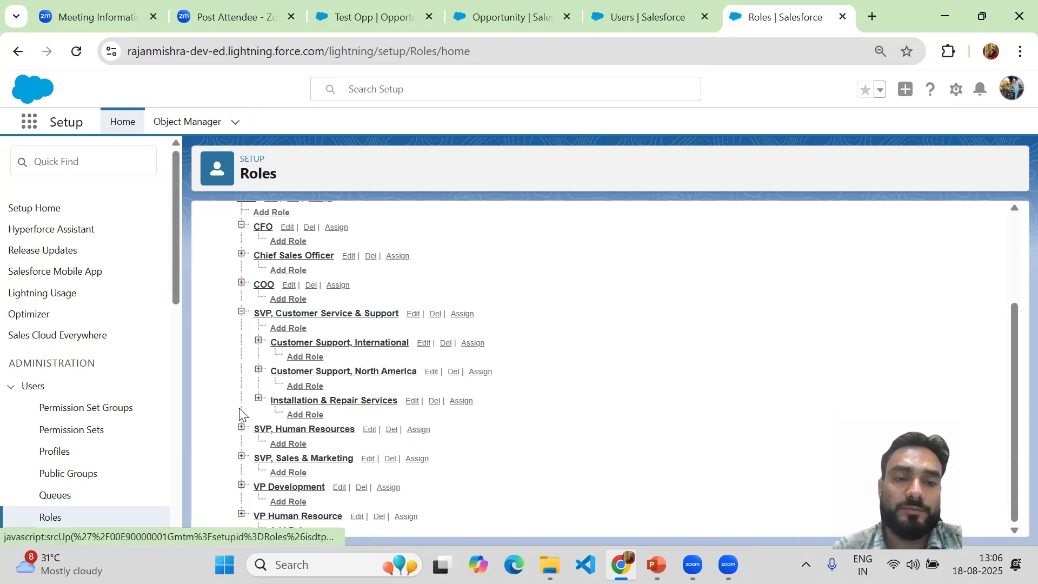
Step: Expand the Customer Support, International role and review its place in the organization's role hierarchy
click(258, 340)
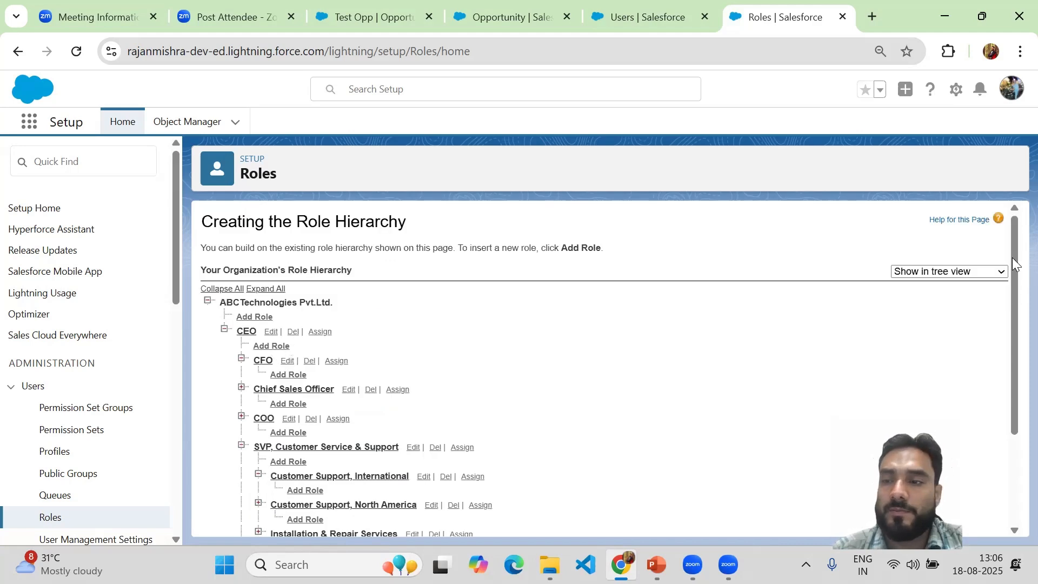
drag(1016, 267, 1016, 378)
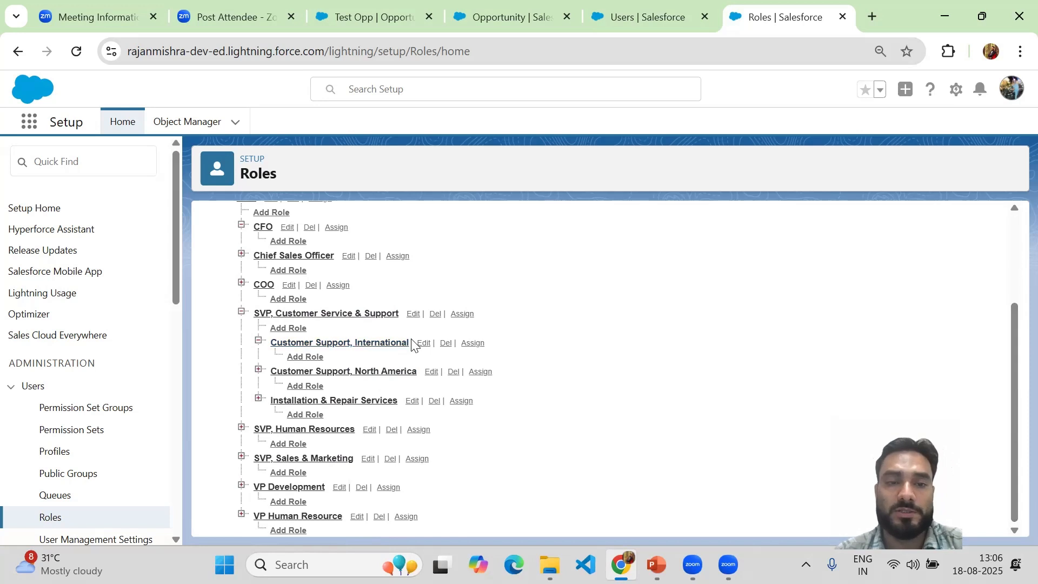
drag(411, 343, 269, 341)
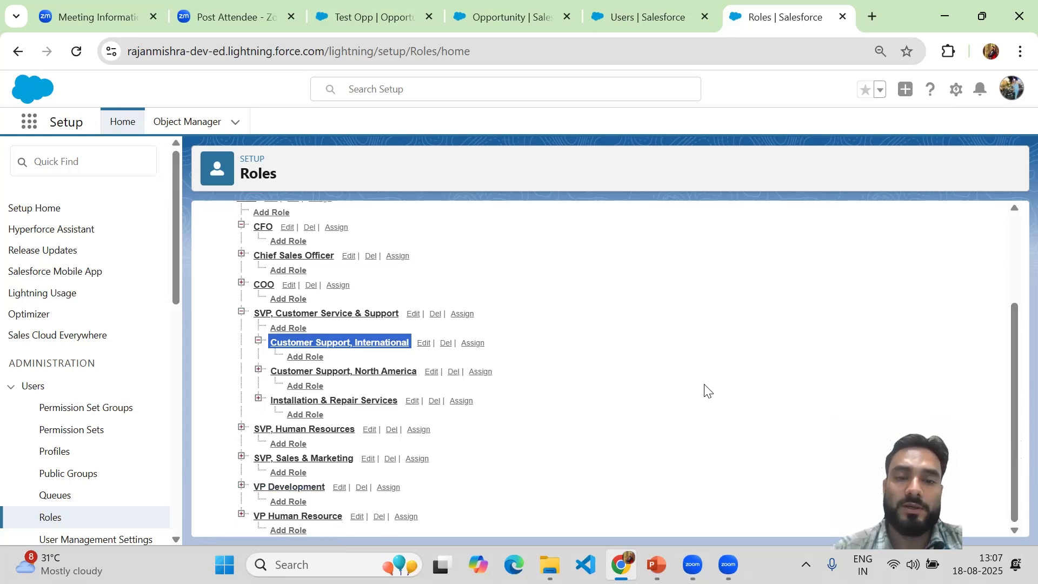
click(396, 379)
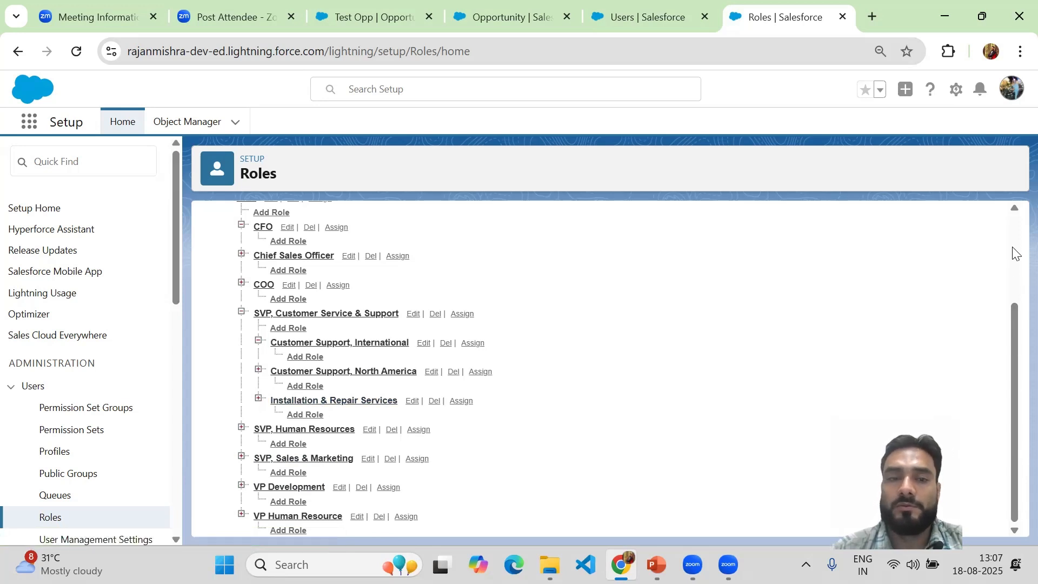
scroll(1015, 253, up, 3)
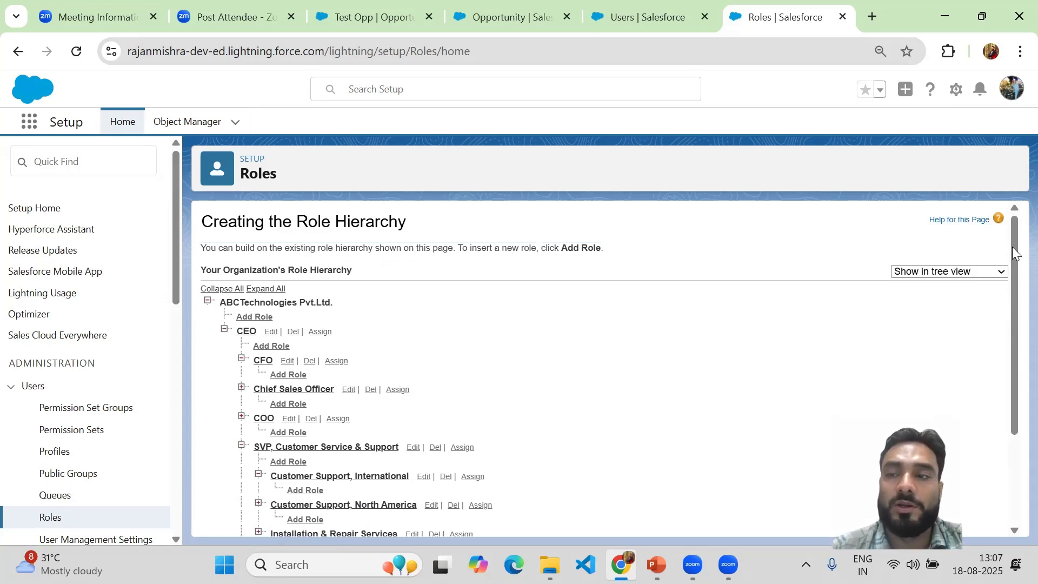
drag(1012, 257, 1013, 294)
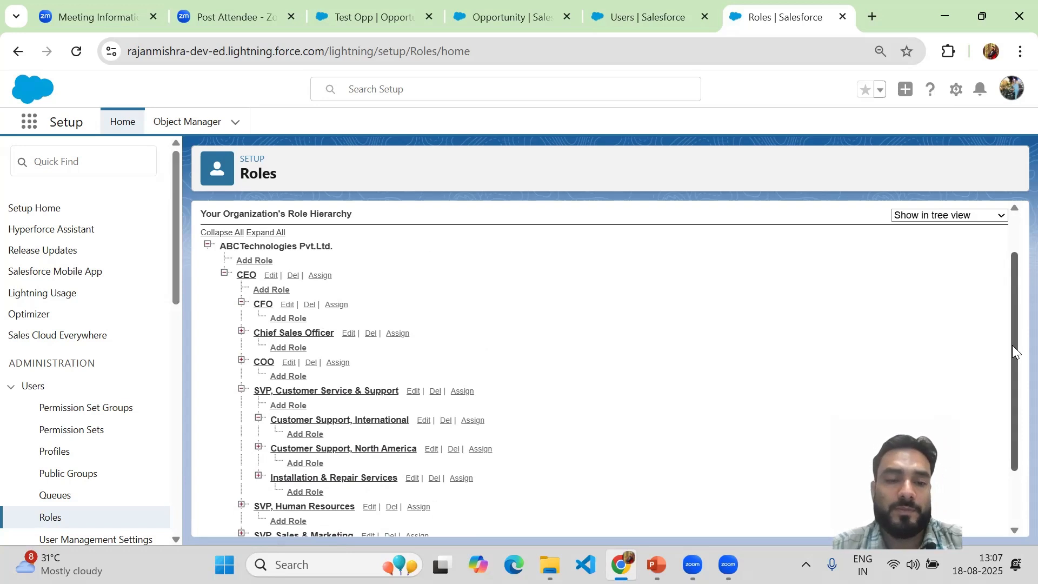
drag(1013, 351, 1014, 437)
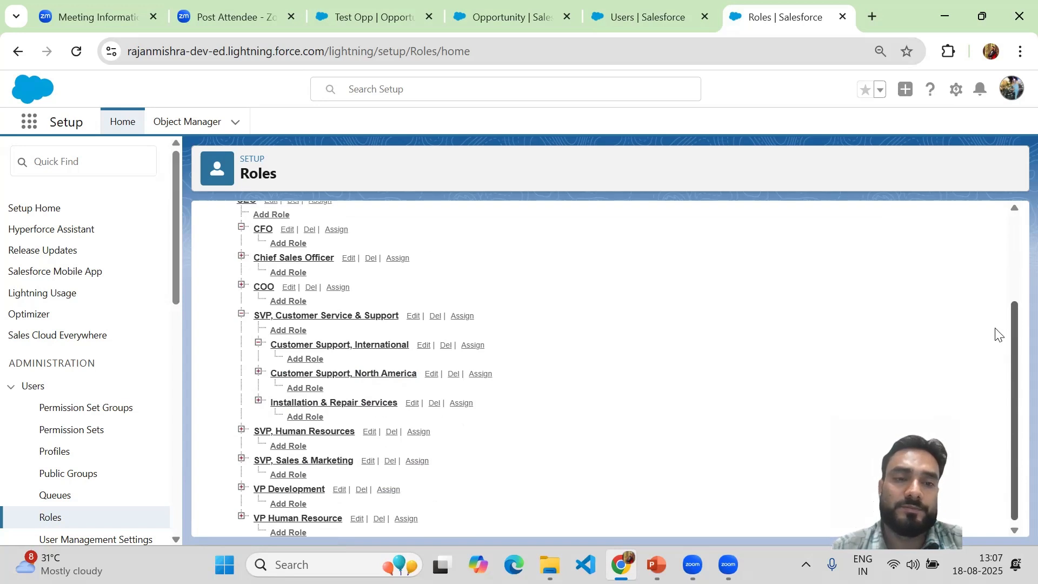
scroll(991, 301, up, 3)
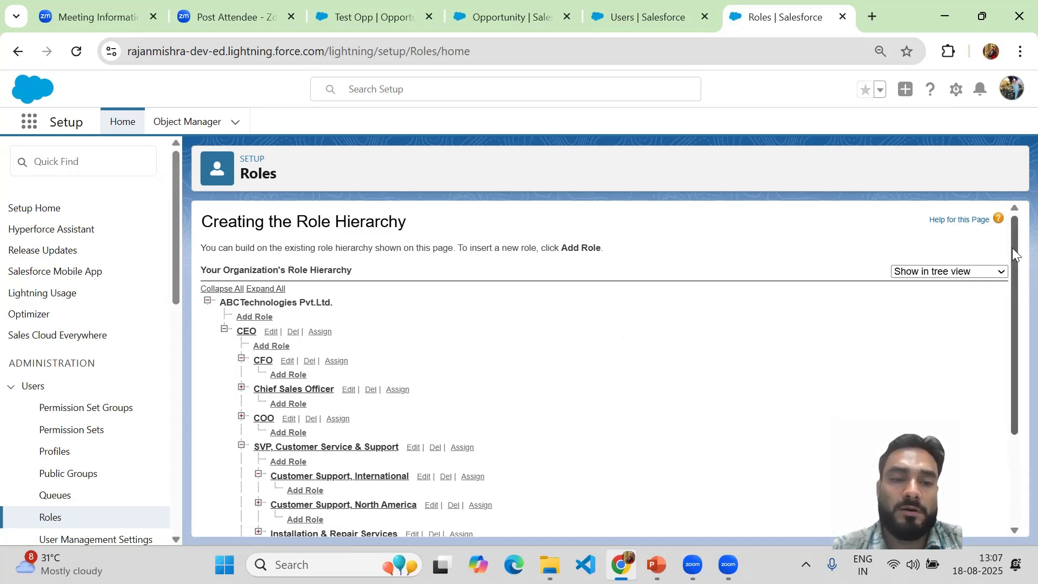
drag(1013, 250, 1013, 306)
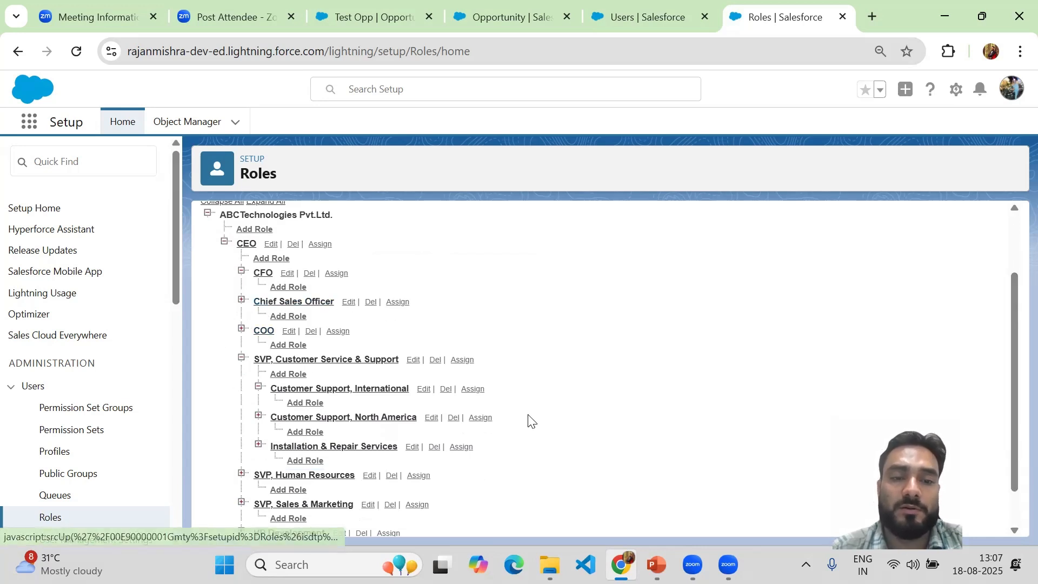
Step: Delete the Installation & Repair Services role under SVP, Customer Service & Support, then check the updated hierarchy
drag(1013, 322, 1012, 479)
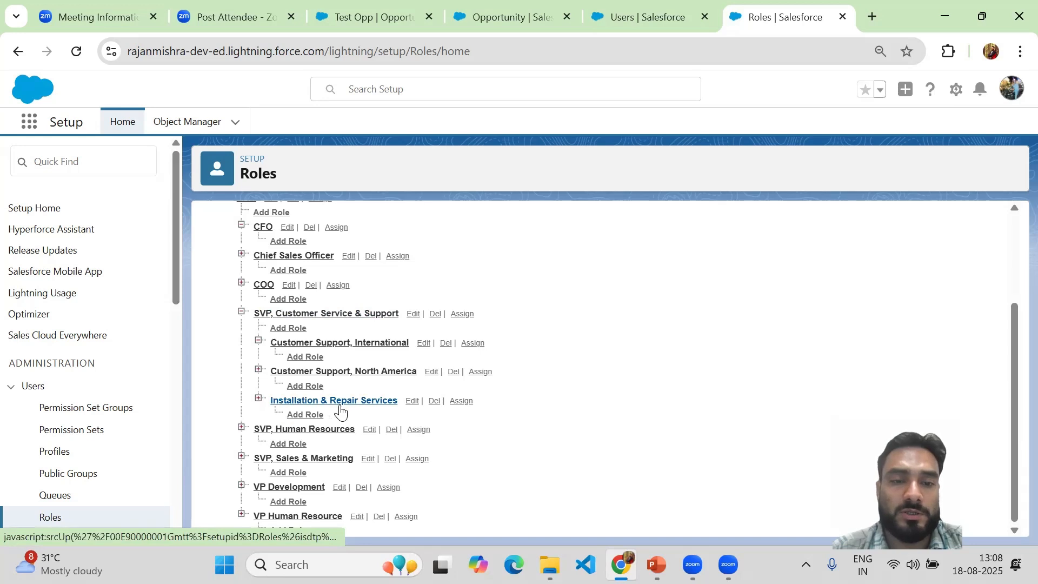
click(434, 403)
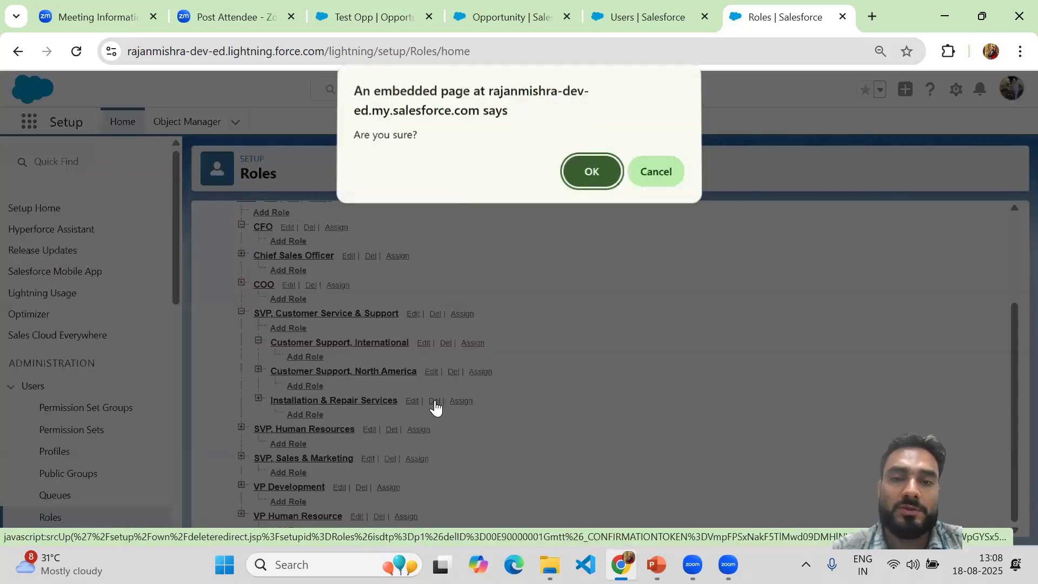
click(591, 174)
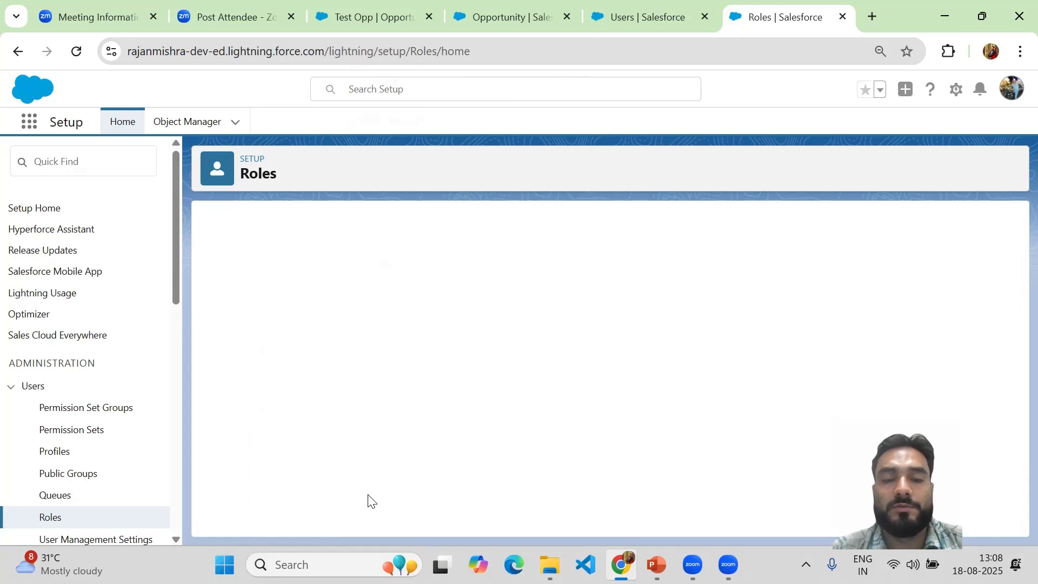
drag(1012, 248, 1012, 348)
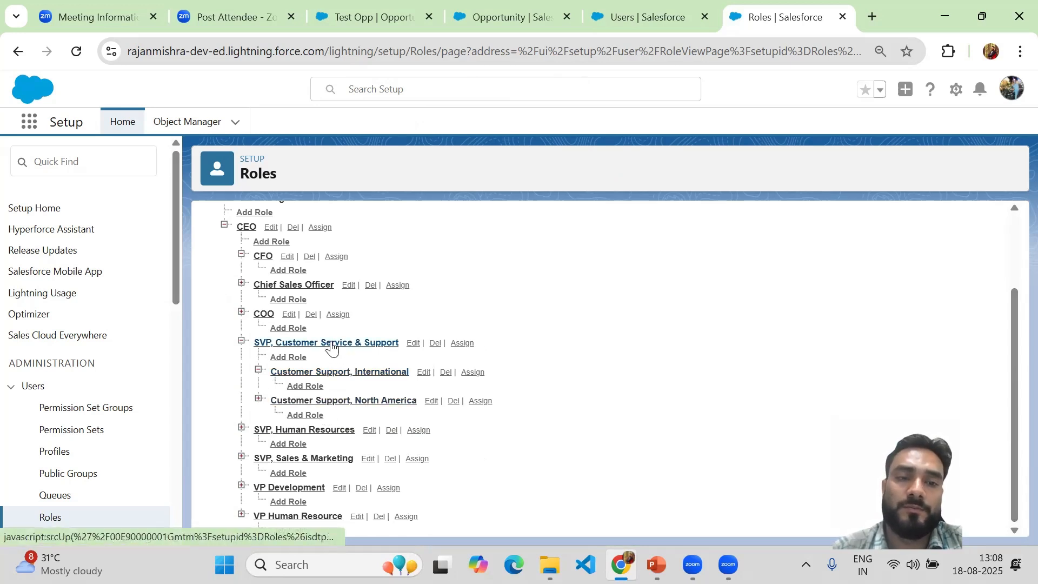
Step: Expand the COO role and view the roles beneath it
click(242, 312)
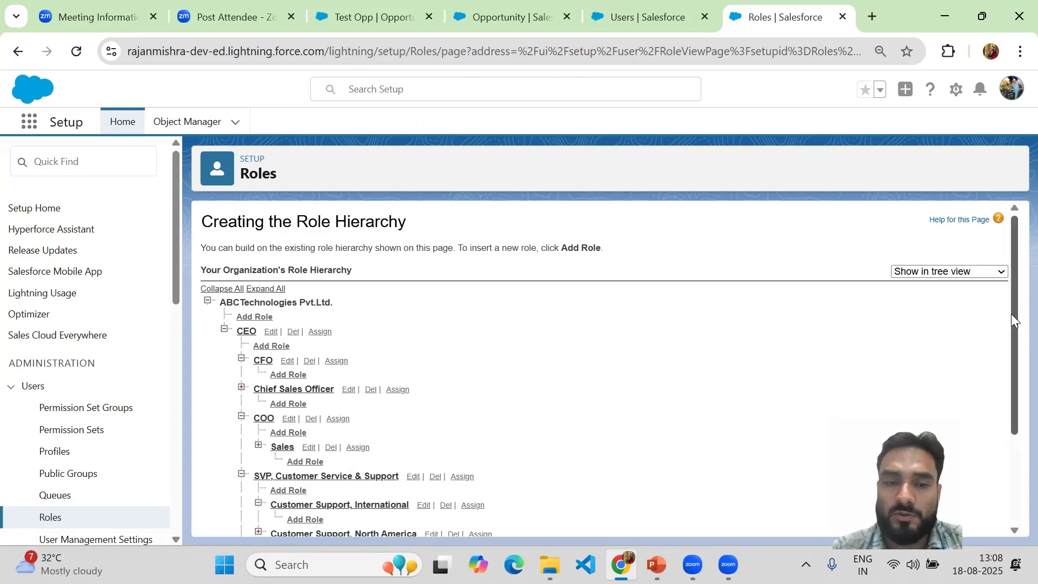
drag(1012, 347, 1012, 410)
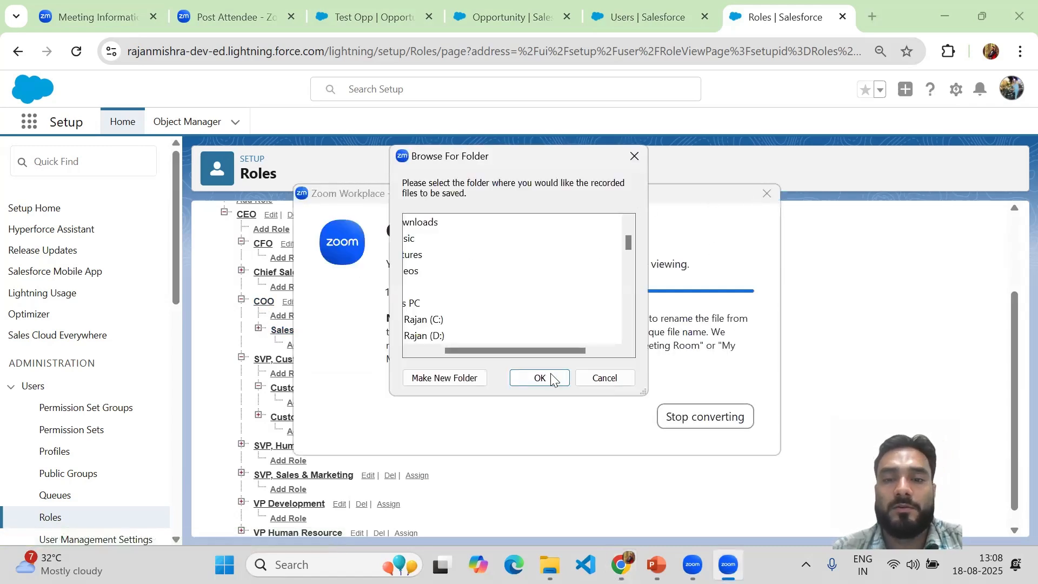
Step: Confirm the folder for saving the recorded files in the Zoom dialog
click(538, 378)
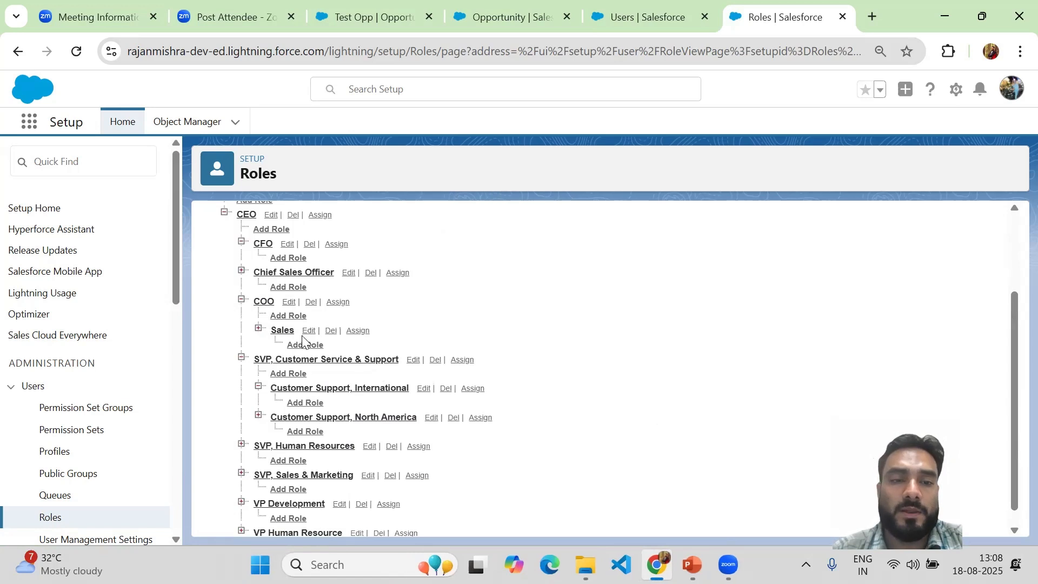
Step: Add and save a role under COO with the label Marketing Expert and role name Marketing_Expert
click(280, 316)
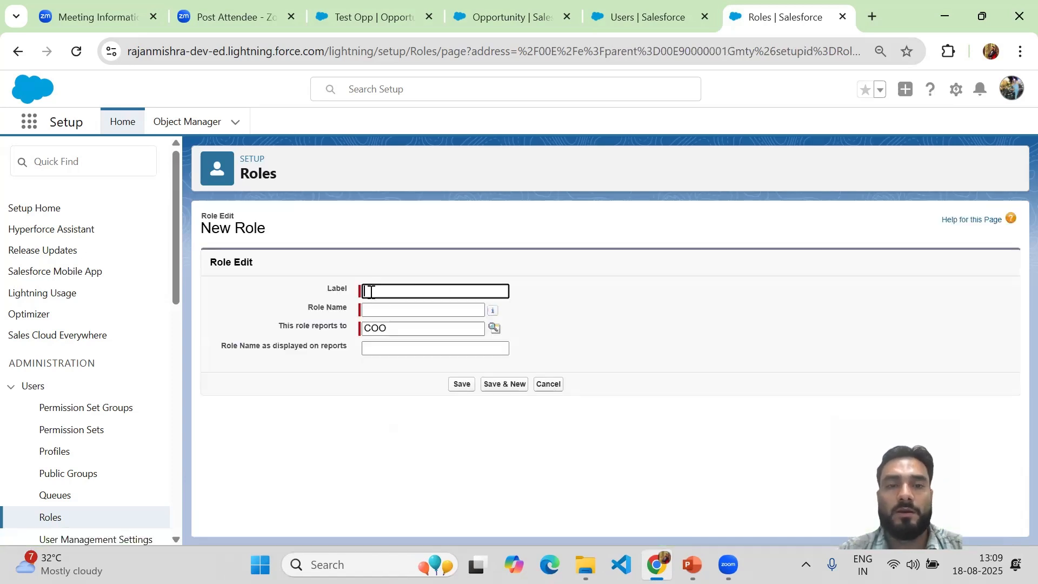
click(371, 292)
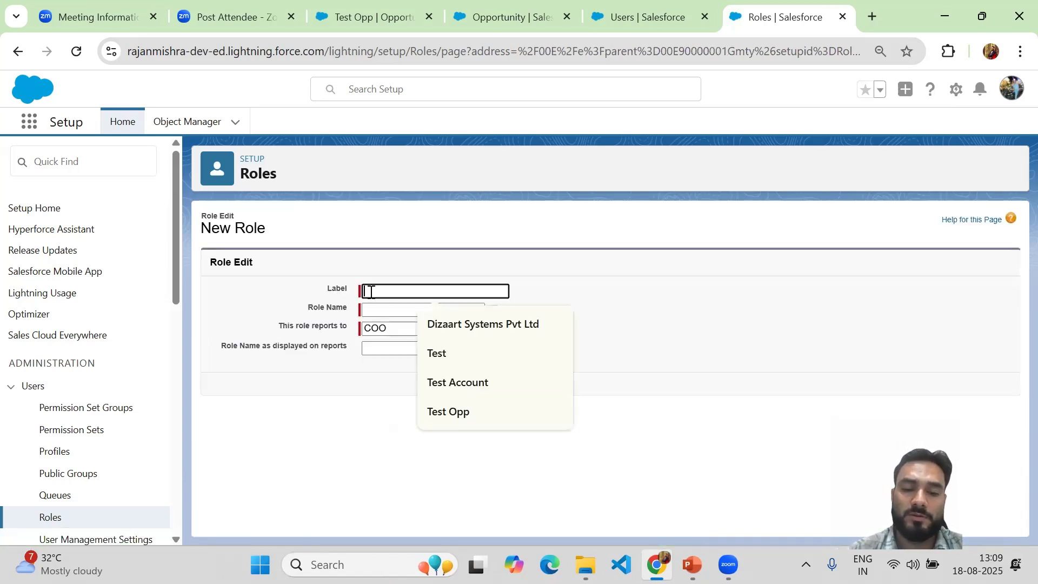
text(Marketing Expert)
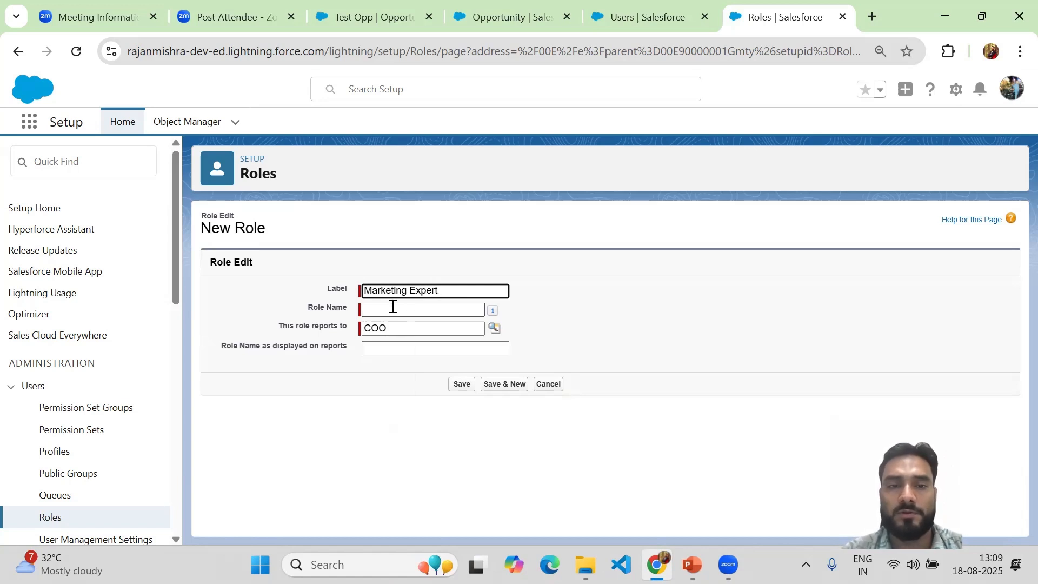
click(391, 307)
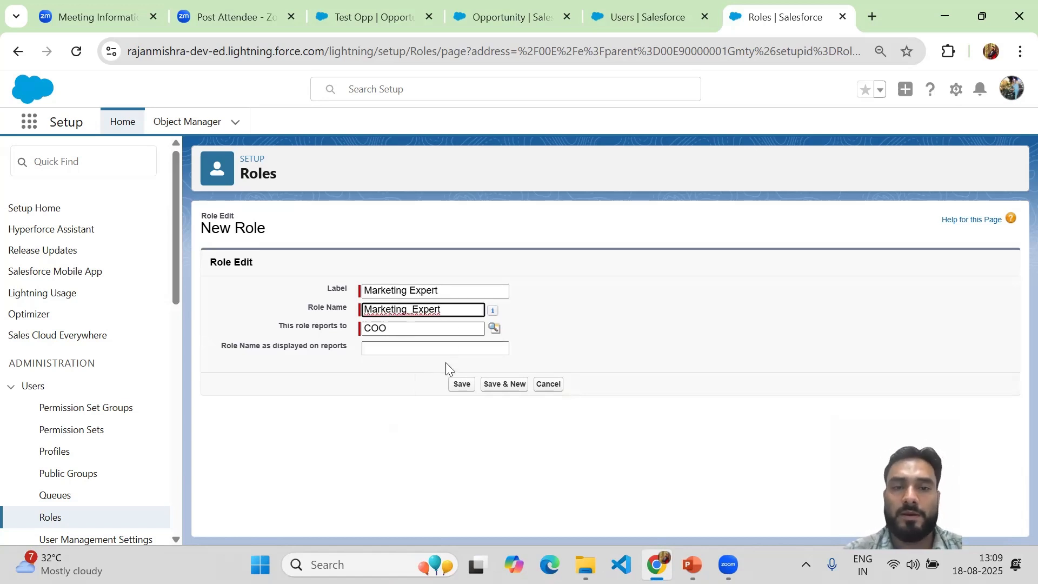
click(462, 384)
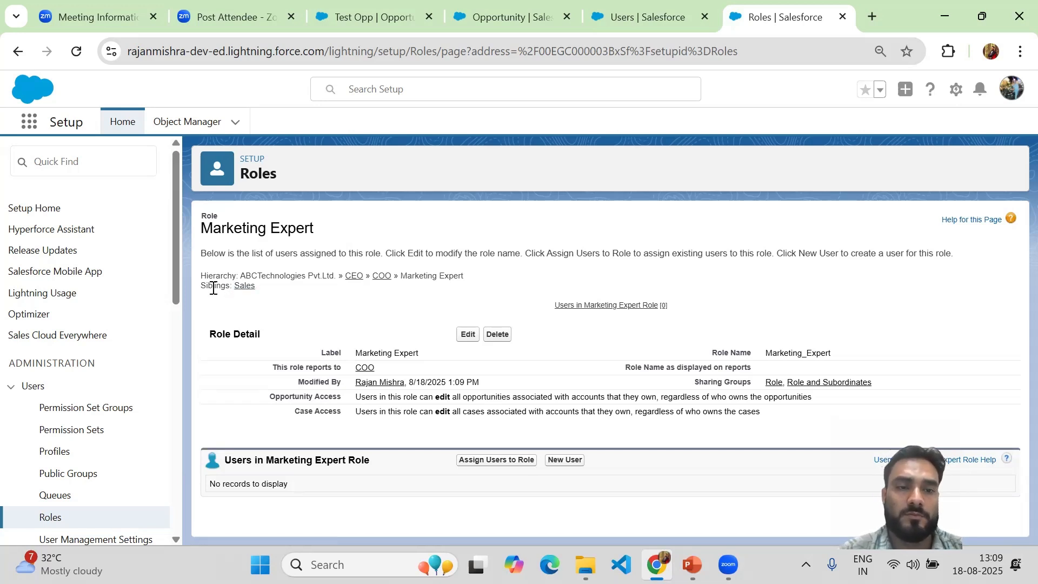
Step: Return to the organization's role hierarchy and locate the Marketing Expert role under COO
click(18, 57)
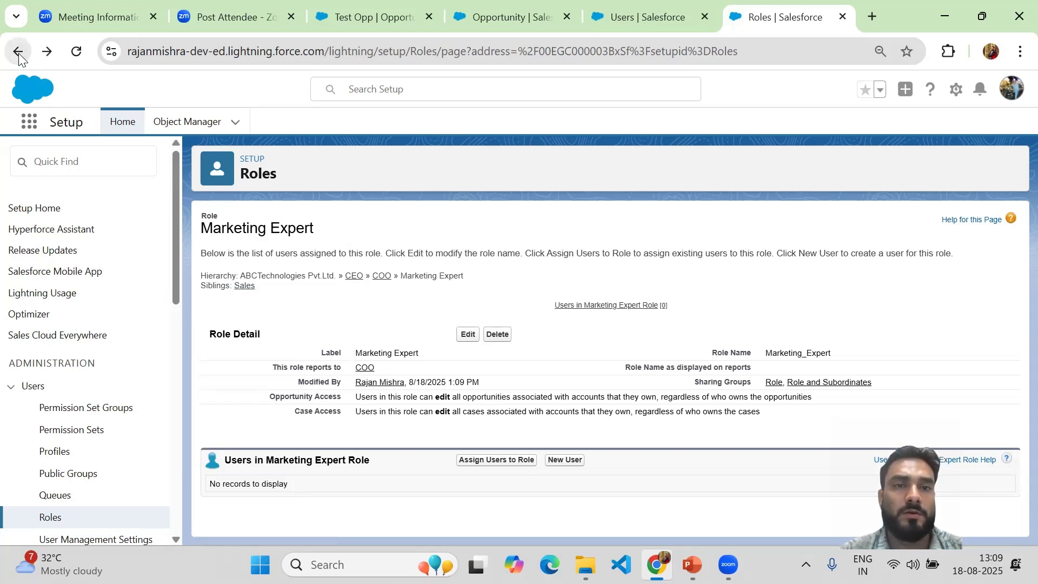
click(19, 52)
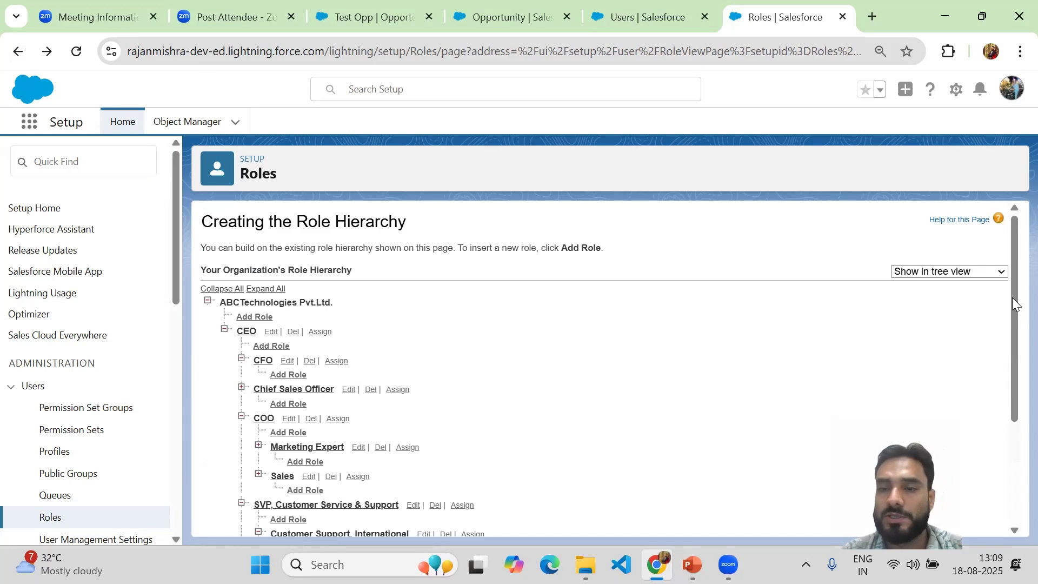
scroll(363, 338, down, 1)
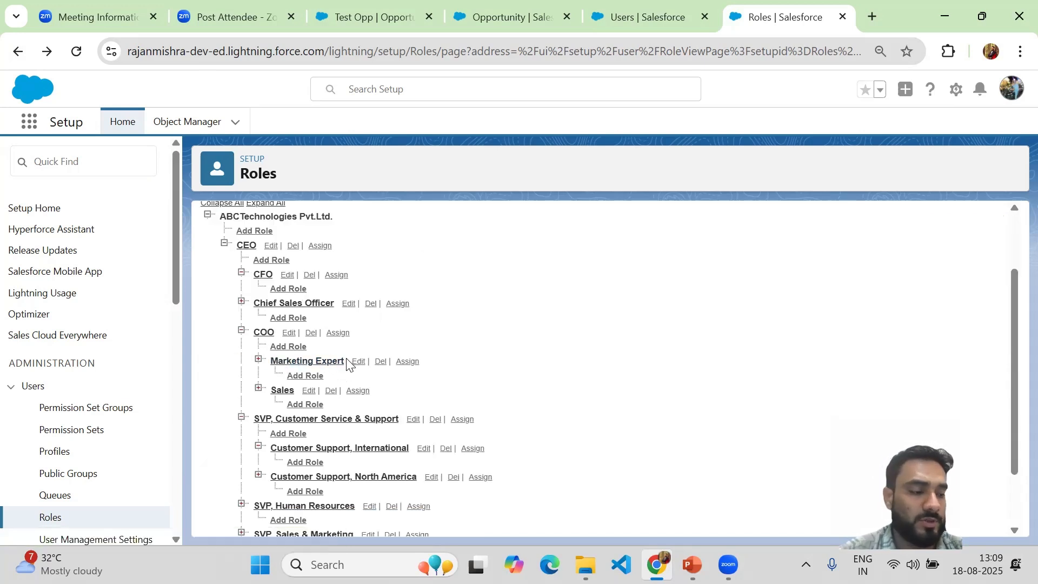
drag(346, 362, 270, 362)
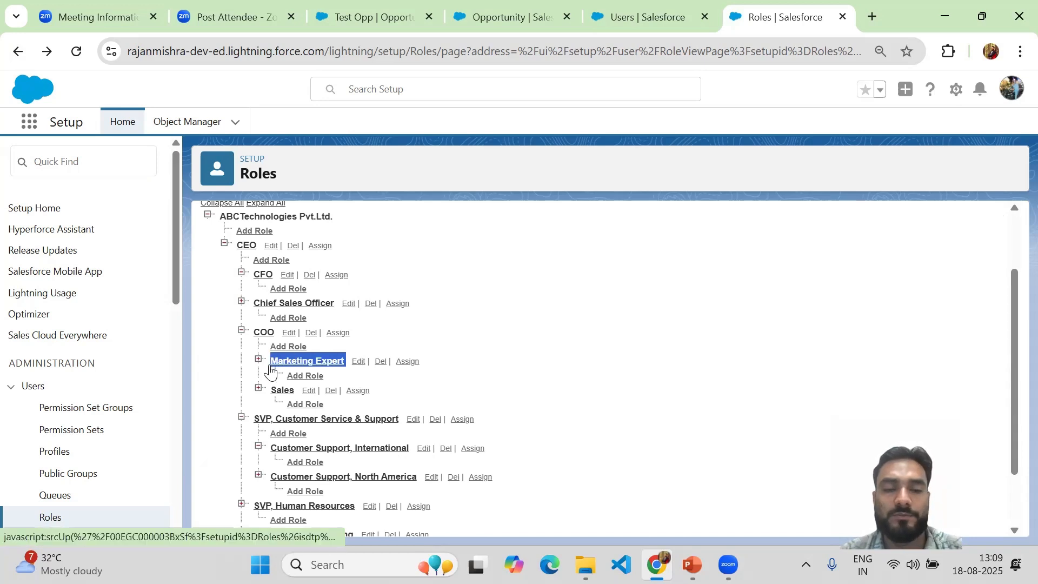
Step: Examine the organization's full role hierarchy, from the CEO down to the VP roles
click(503, 238)
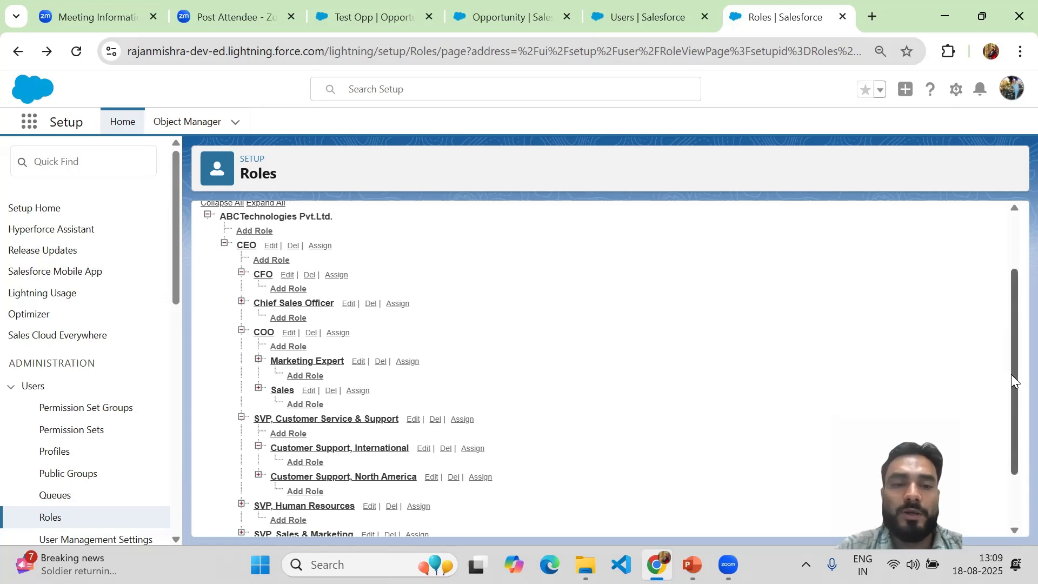
drag(1011, 375, 1013, 455)
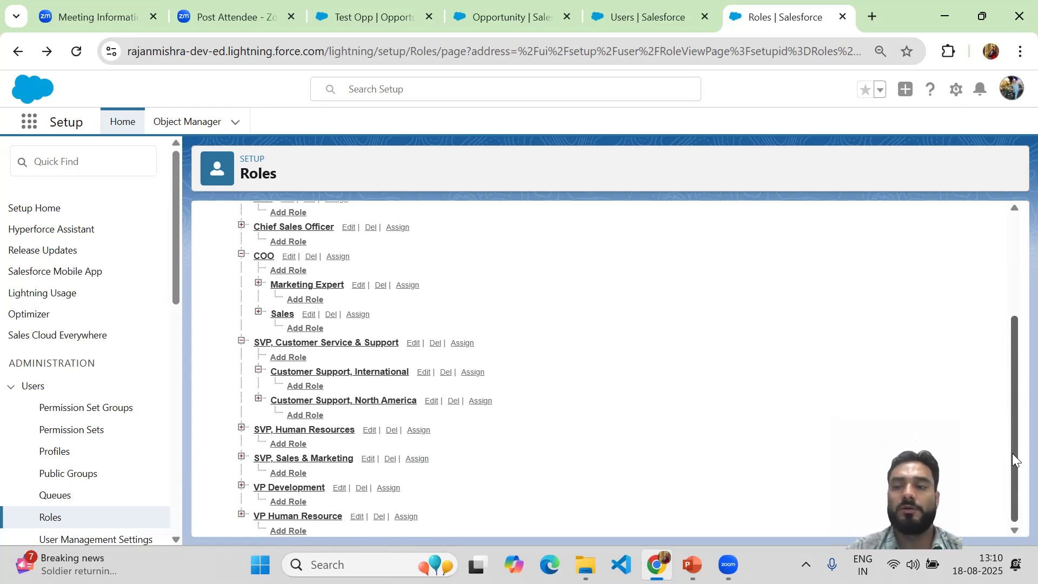
drag(1012, 453, 1012, 248)
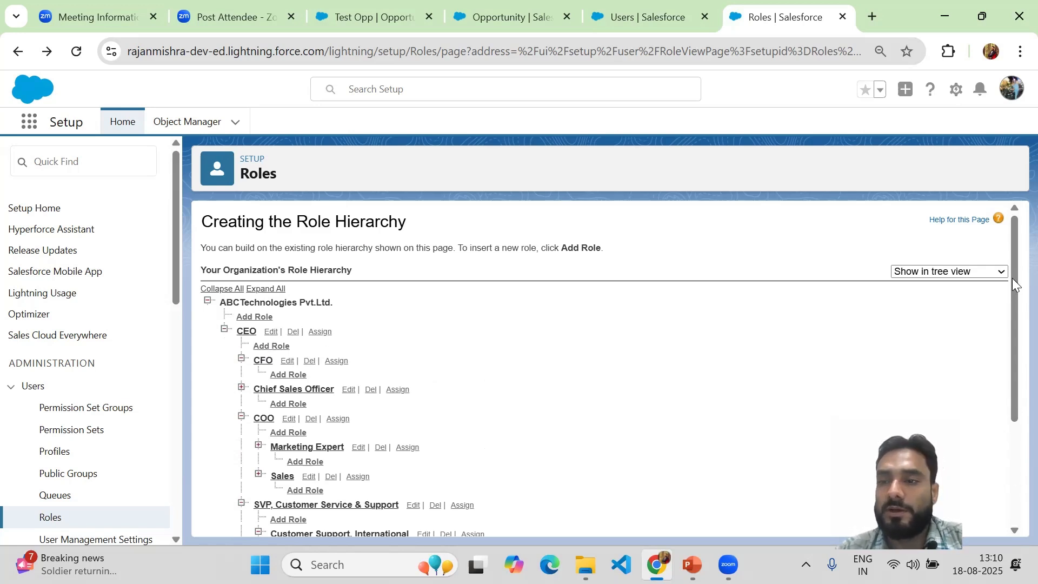
drag(1012, 279, 1012, 465)
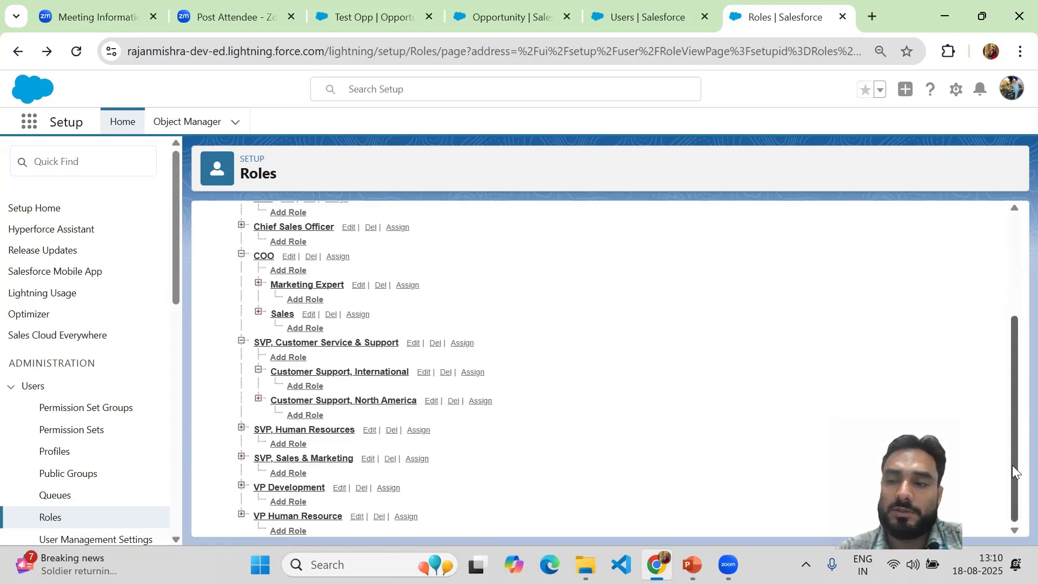
scroll(1008, 378, up, 3)
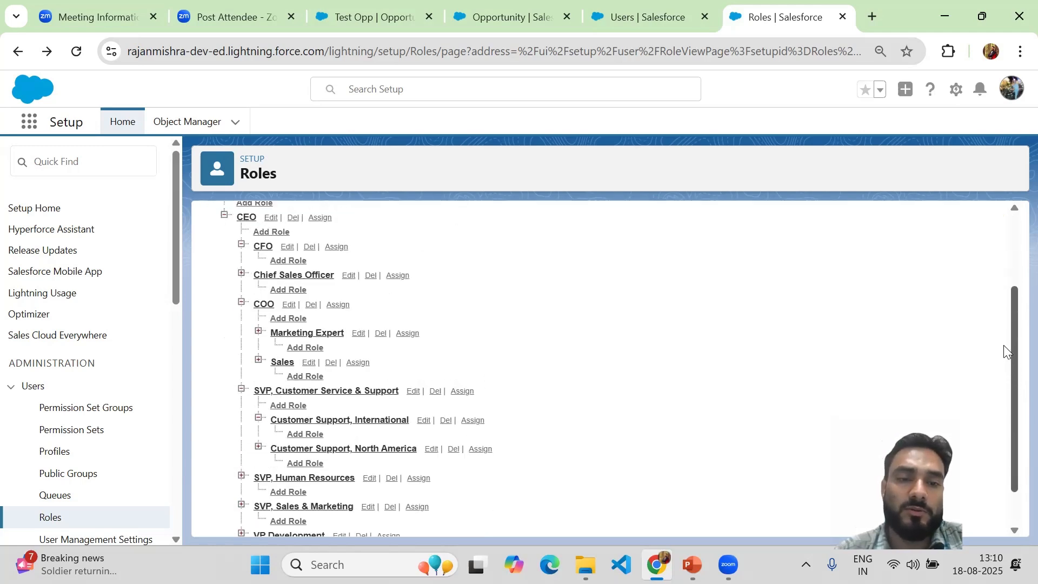
scroll(999, 302, up, 2)
scroll(1005, 376, down, 3)
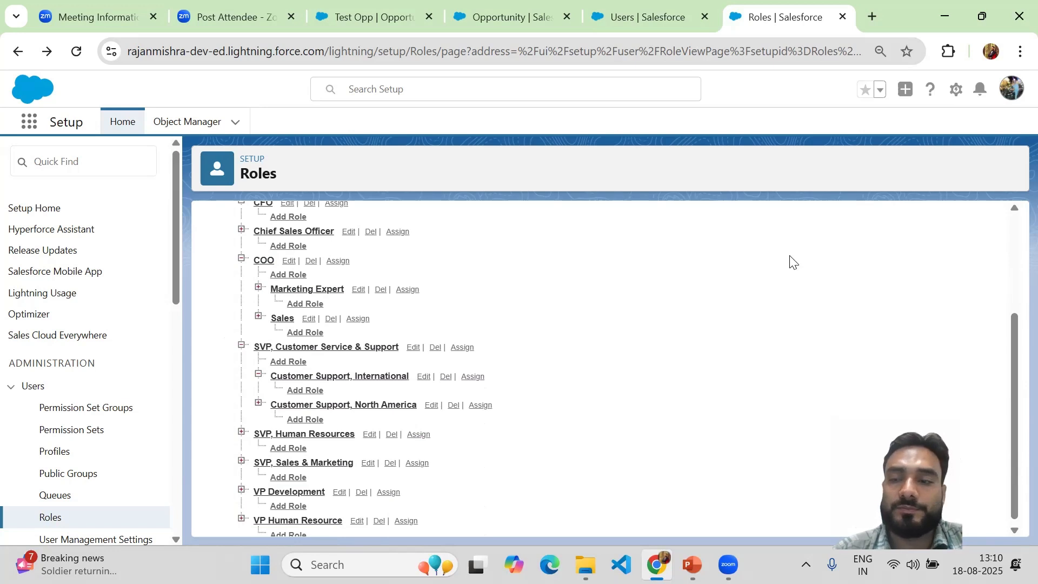
drag(1012, 407, 1012, 472)
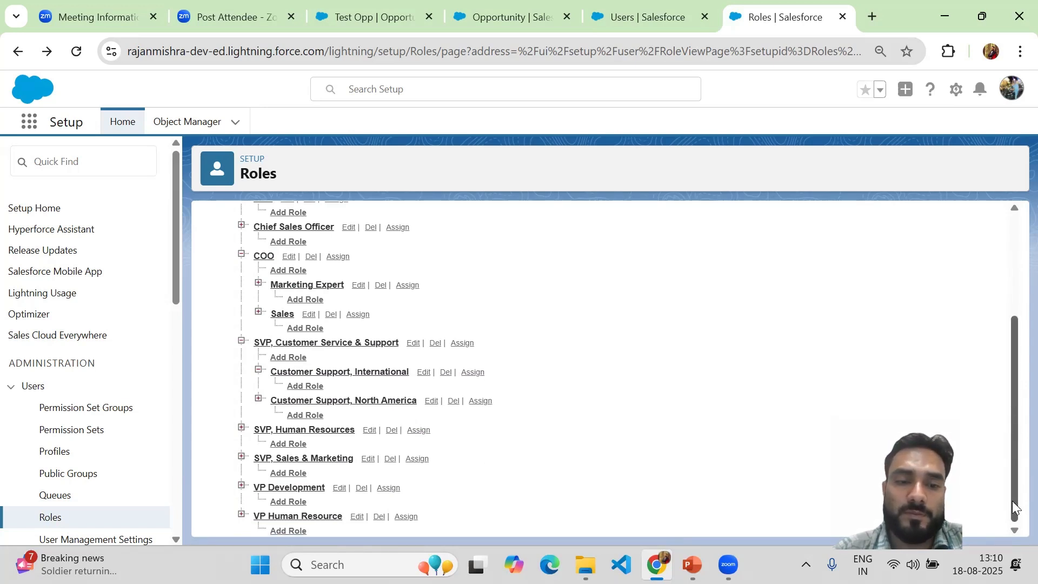
click(1012, 248)
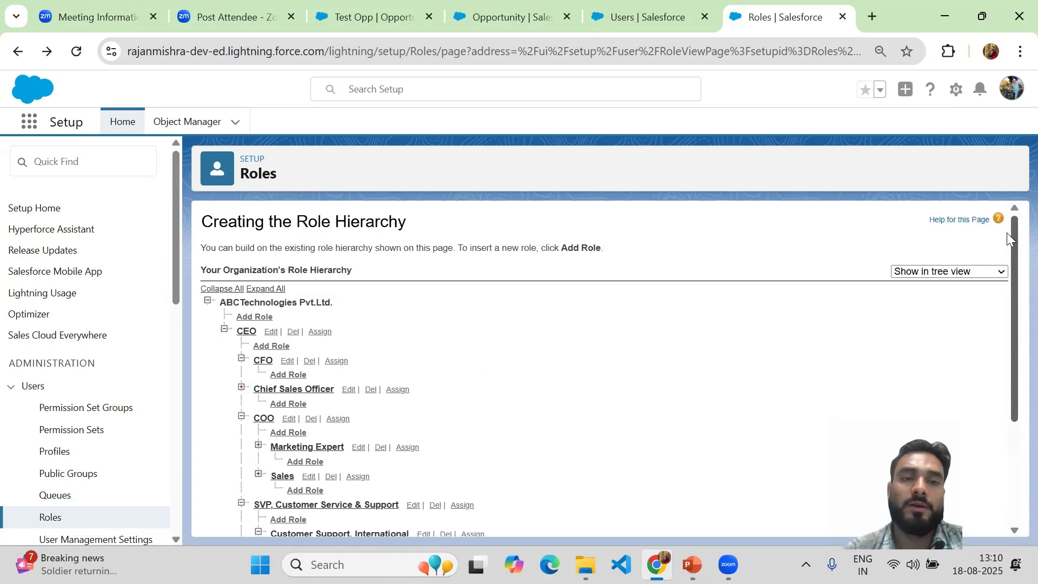
mouse_move(1012, 279)
mouse_down()
mouse_move(1012, 334)
mouse_move(1010, 266)
mouse_up()
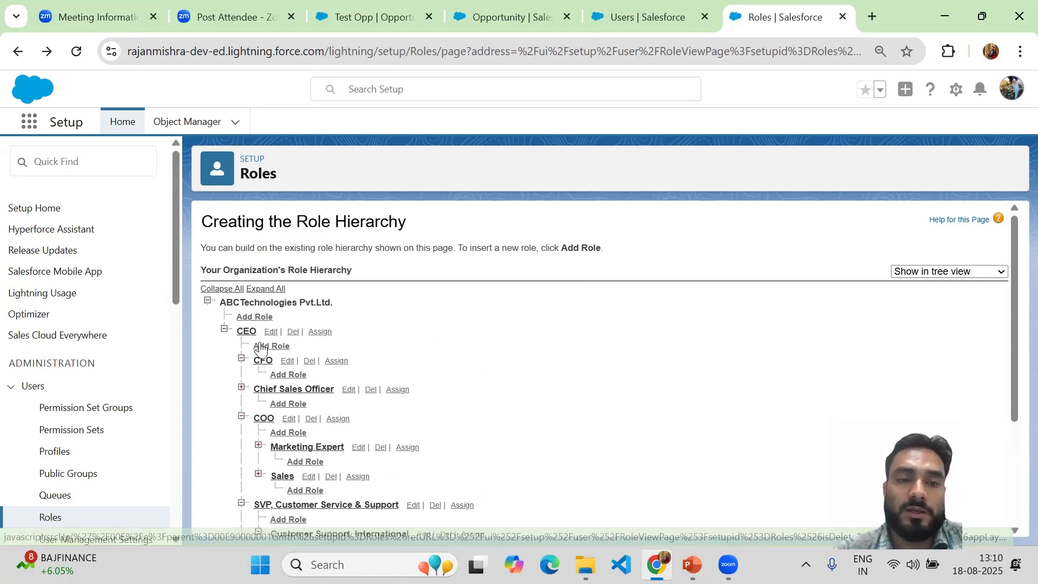
click(291, 333)
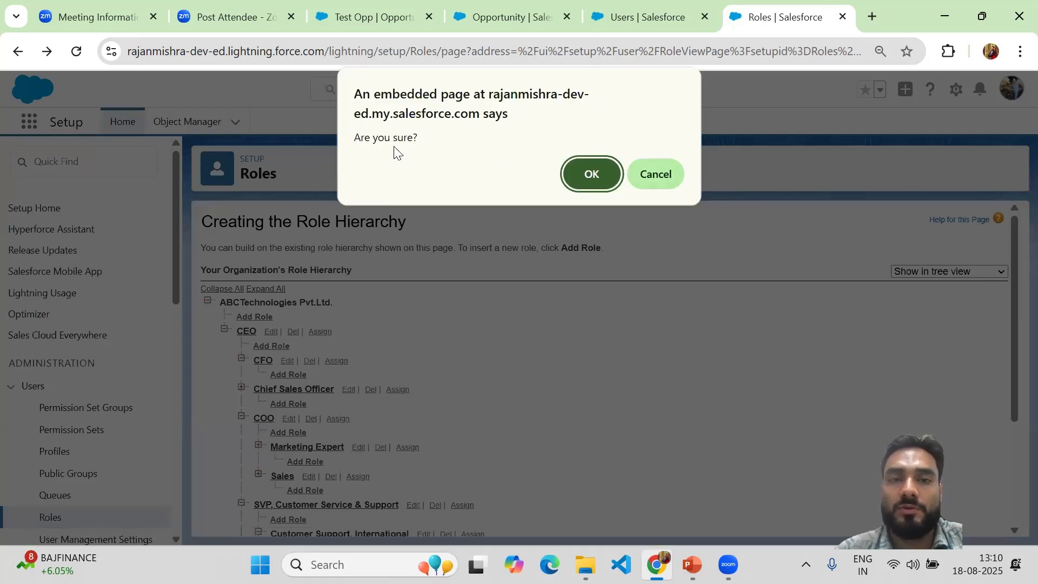
click(663, 176)
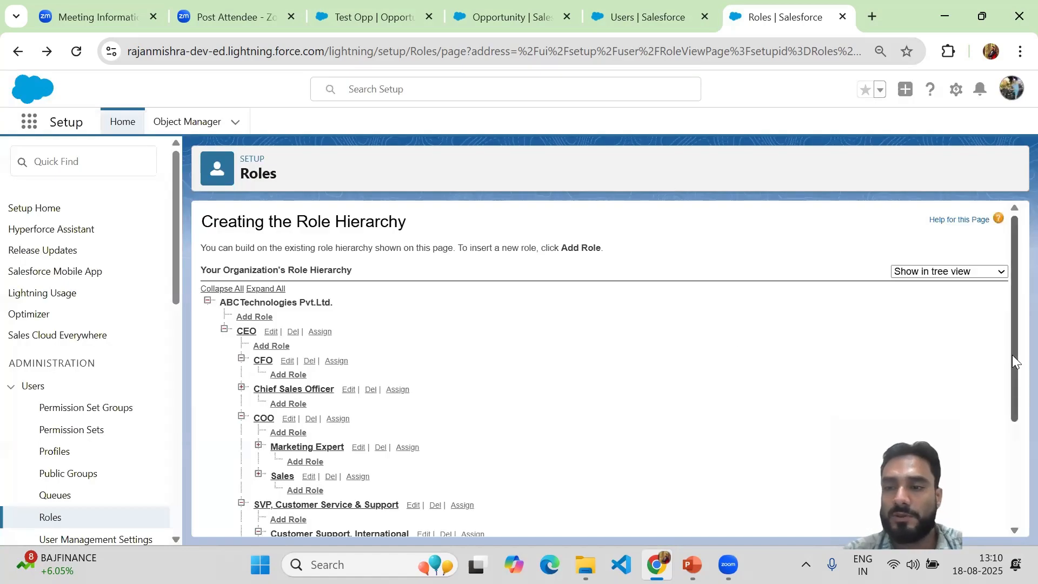
Step: Add and save a role under Customer Support, International with the label Customer Associate
drag(1013, 395, 1012, 474)
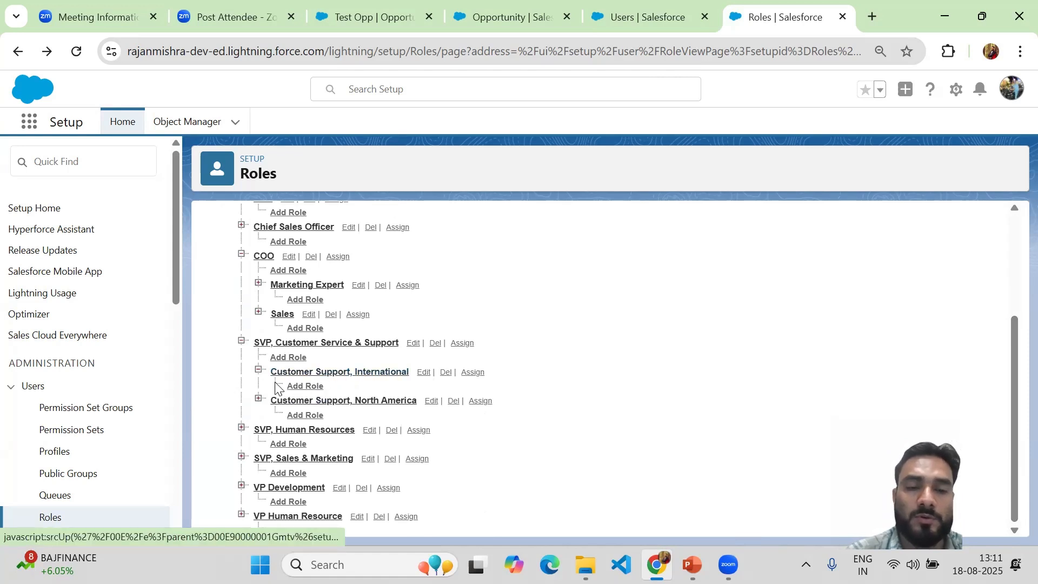
click(301, 389)
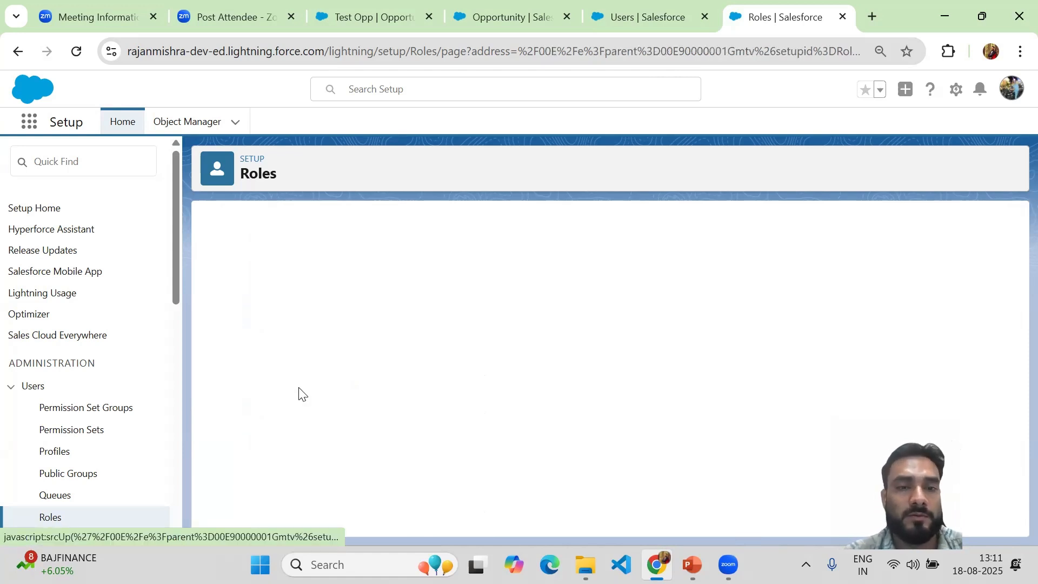
click(378, 293)
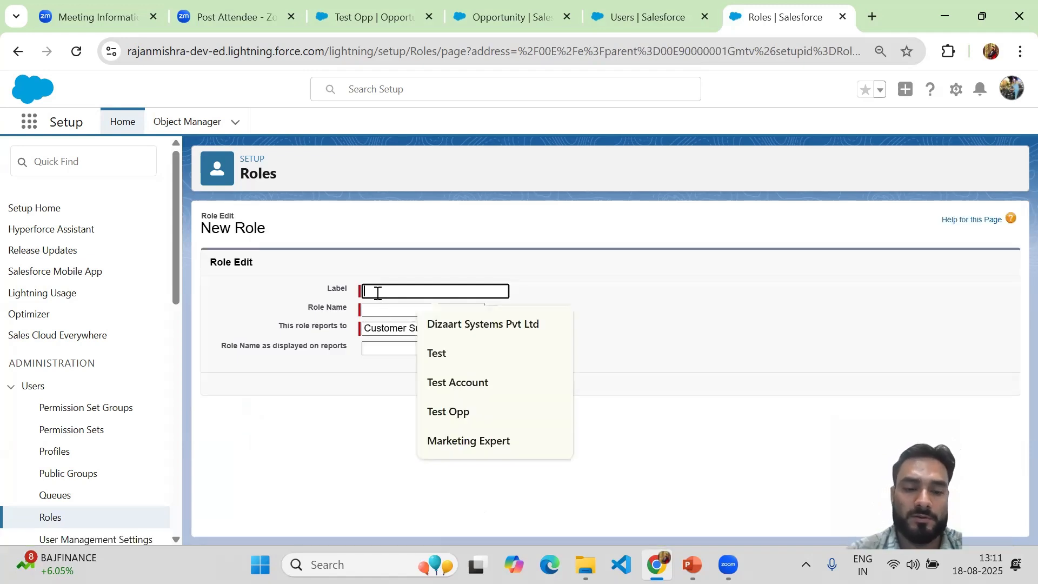
text(Customer As)
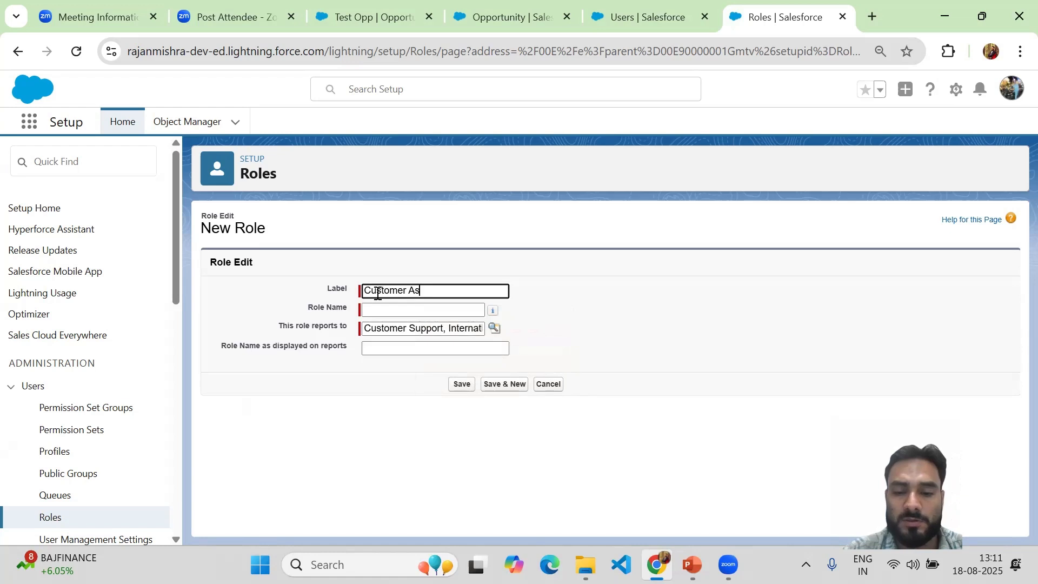
text(sociate)
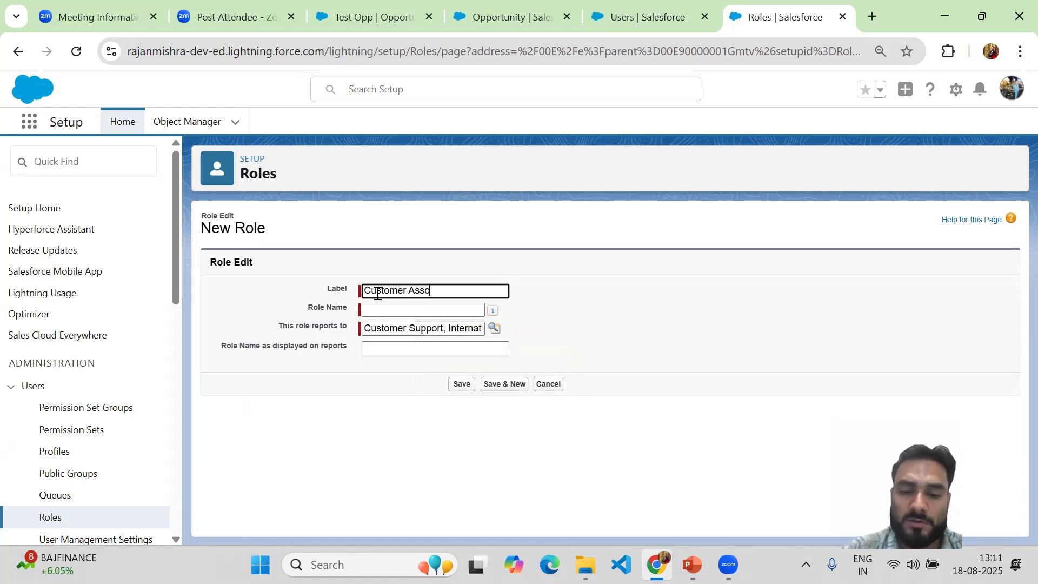
click(463, 385)
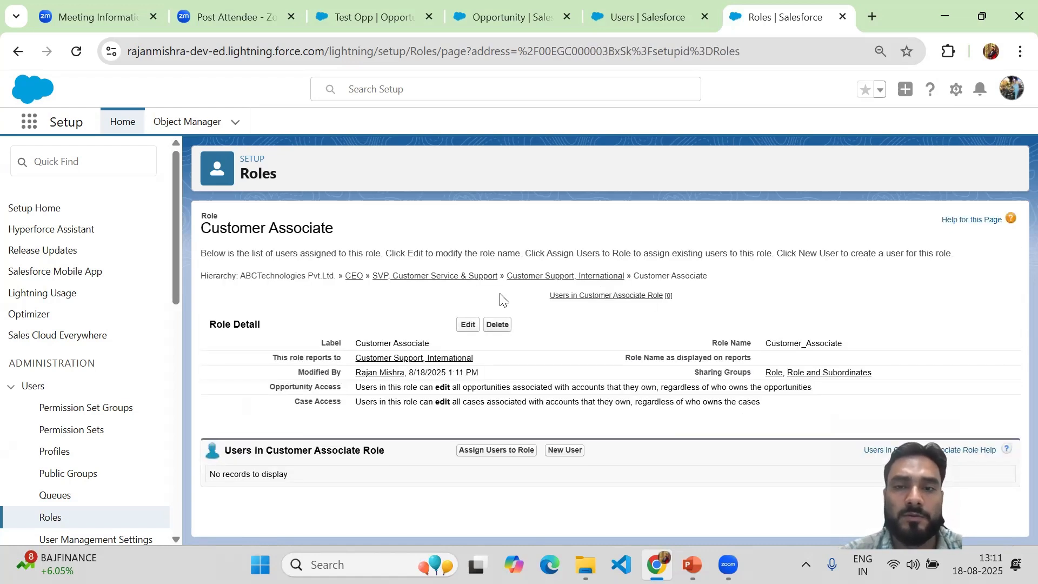
Step: Return to the organization's role hierarchy and locate the Customer Associate role under Customer Support, International
click(16, 53)
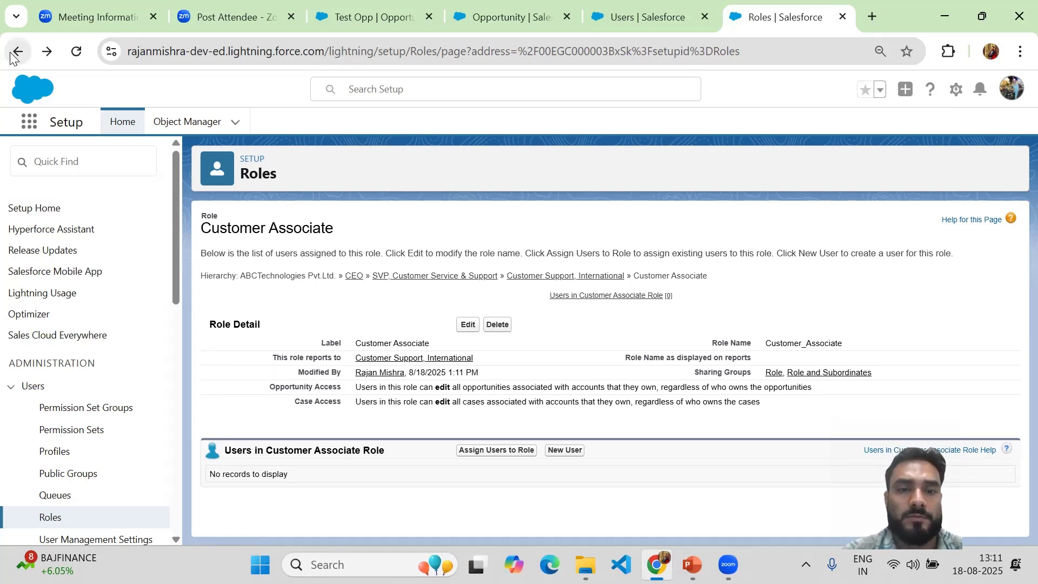
click(17, 53)
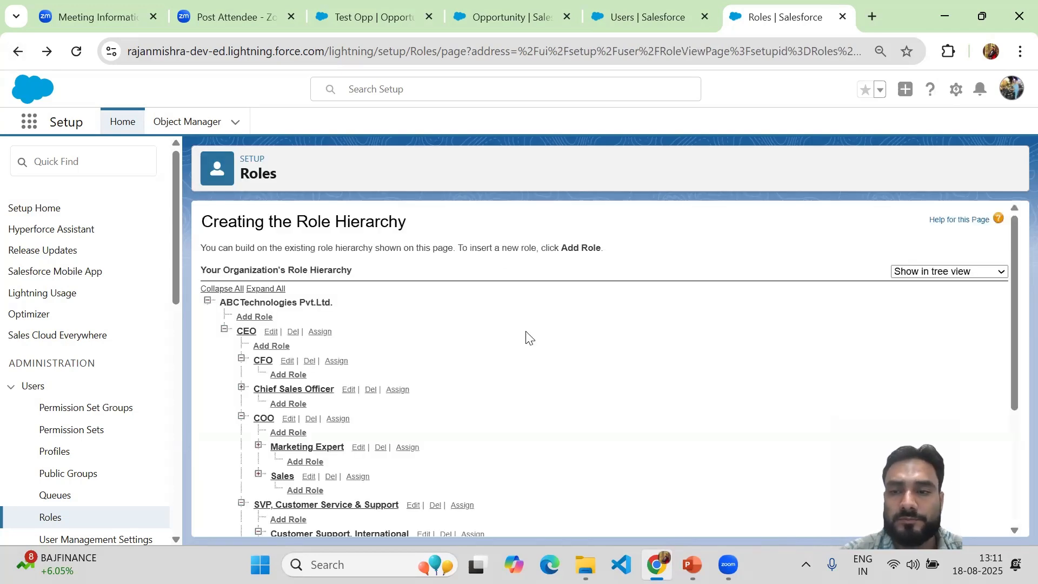
drag(1012, 336, 1012, 456)
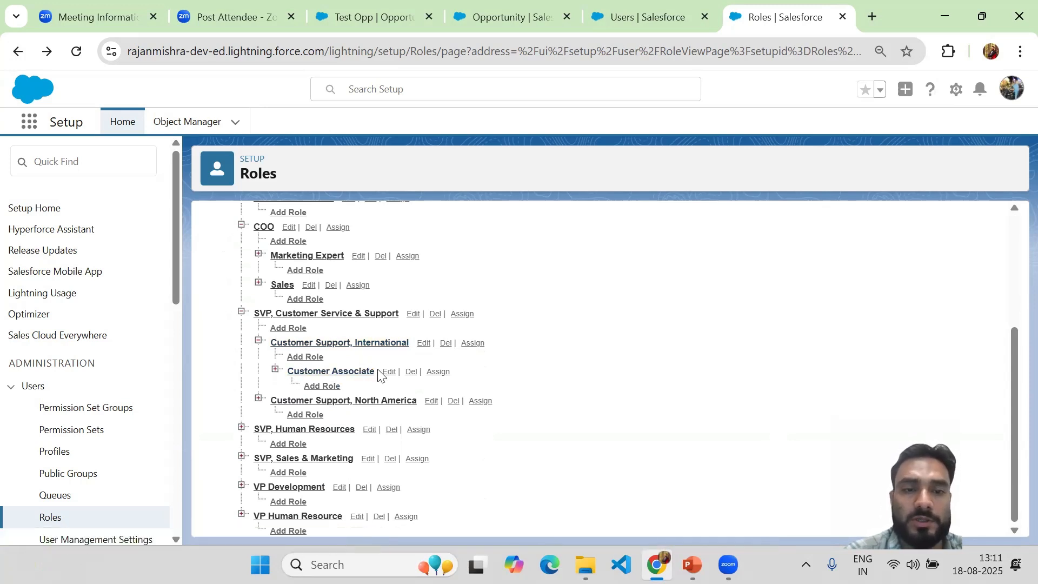
drag(380, 375, 269, 373)
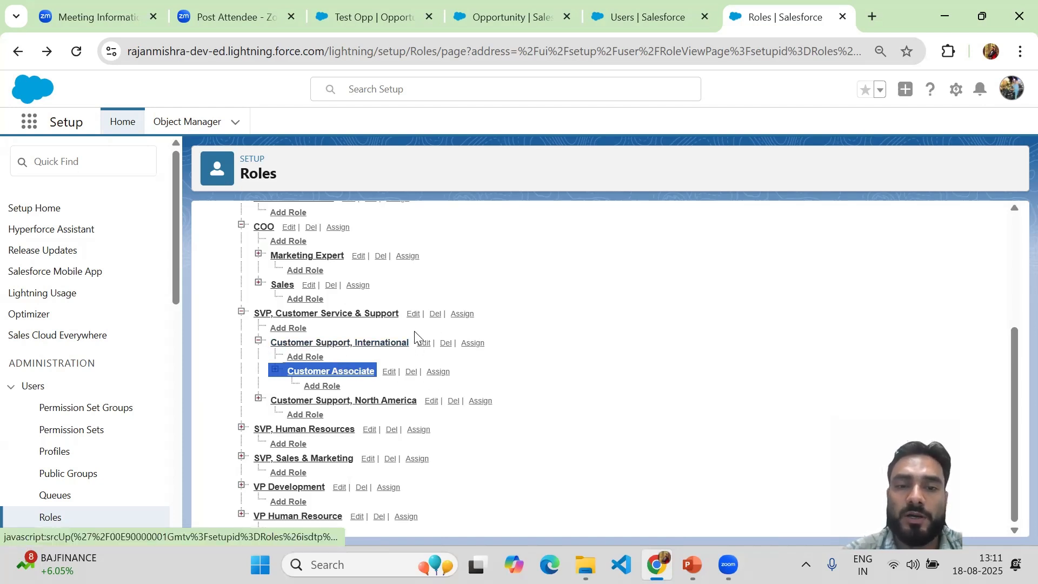
click(554, 324)
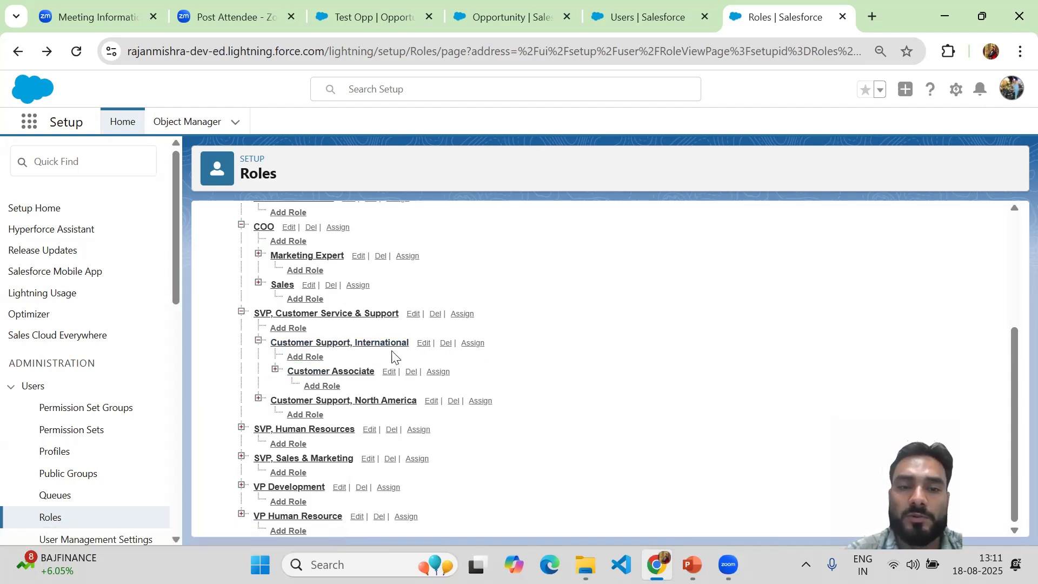
Step: Try to delete the Customer Support, International role and examine which users and roles depend on it
click(443, 345)
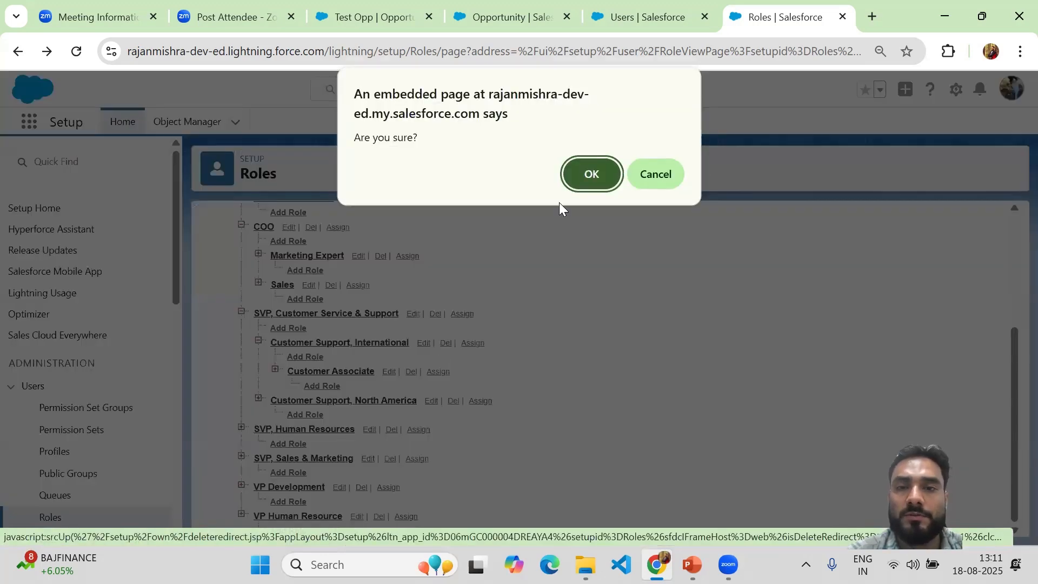
click(576, 173)
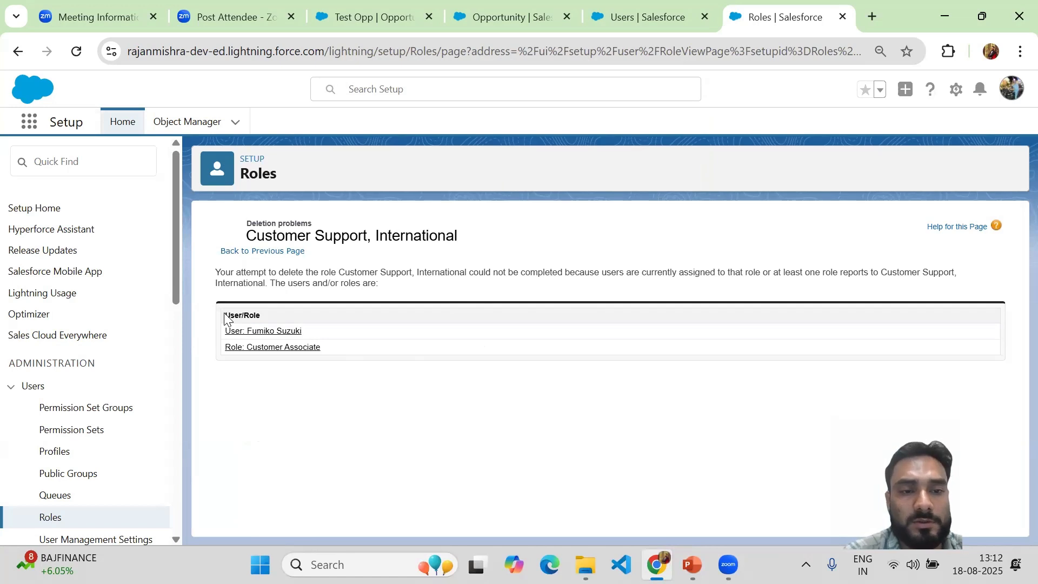
drag(225, 318, 262, 314)
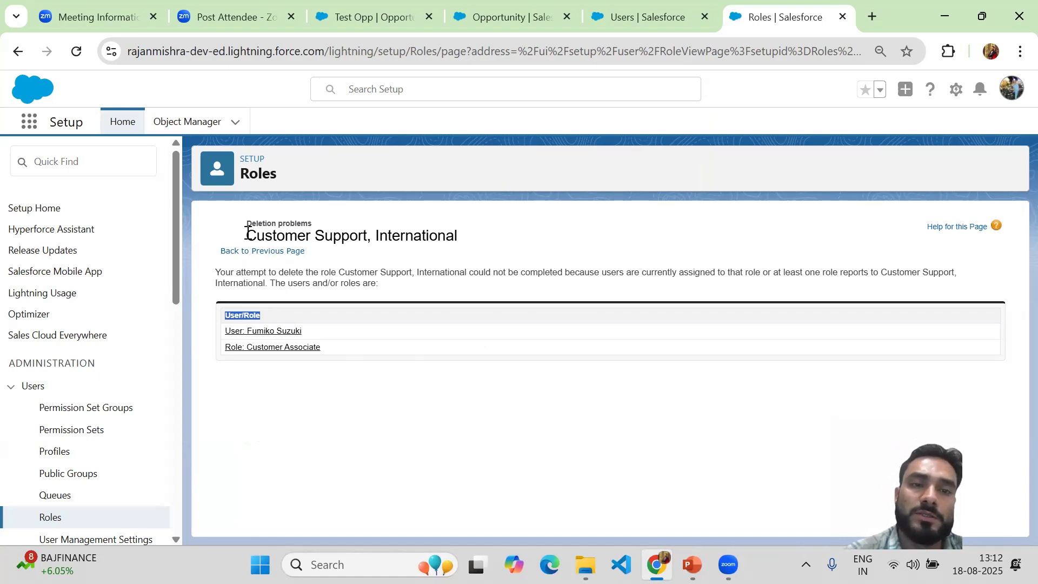
drag(248, 232, 464, 240)
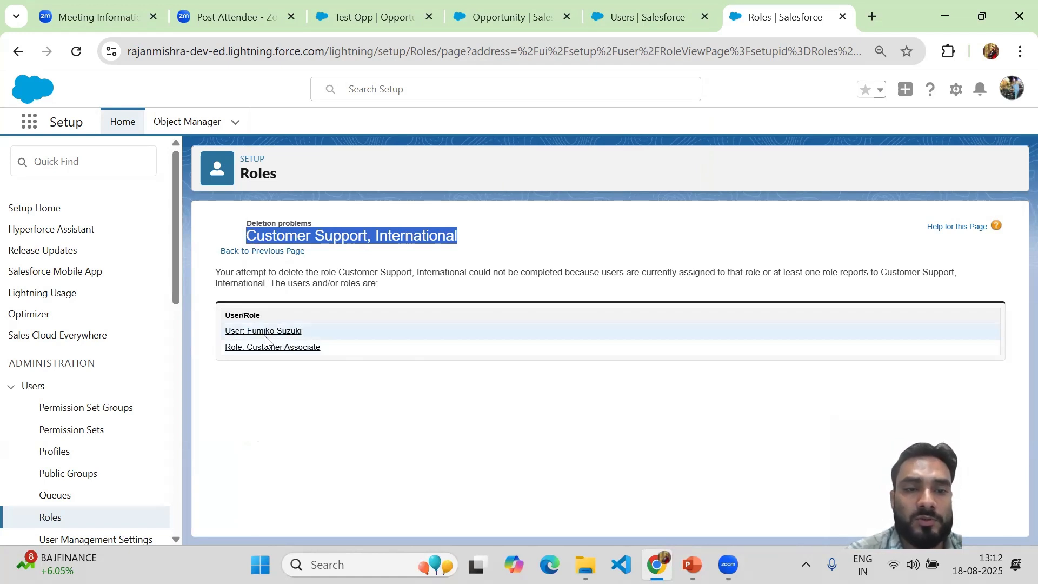
drag(309, 332, 226, 335)
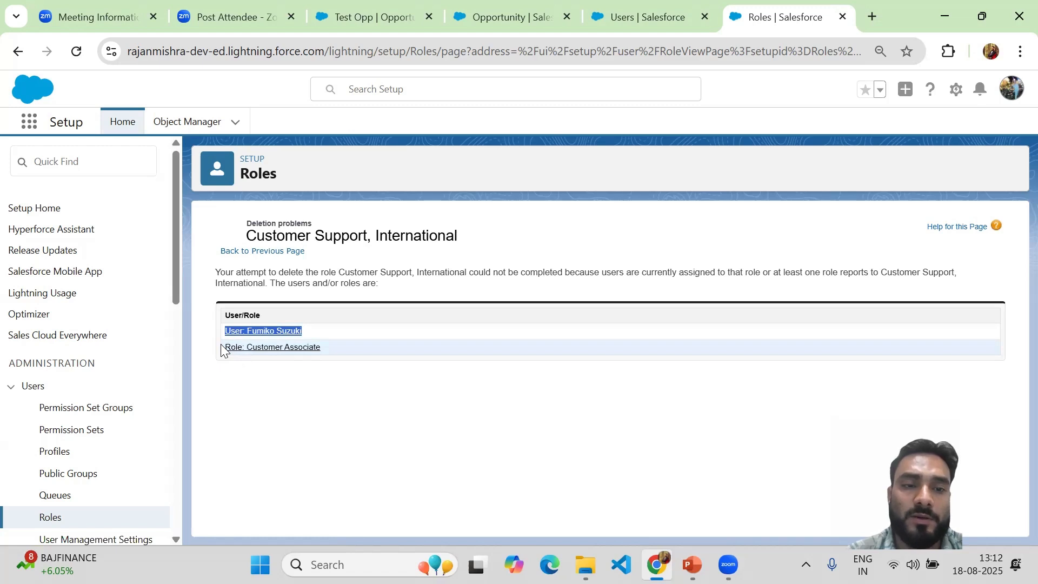
drag(223, 350, 335, 357)
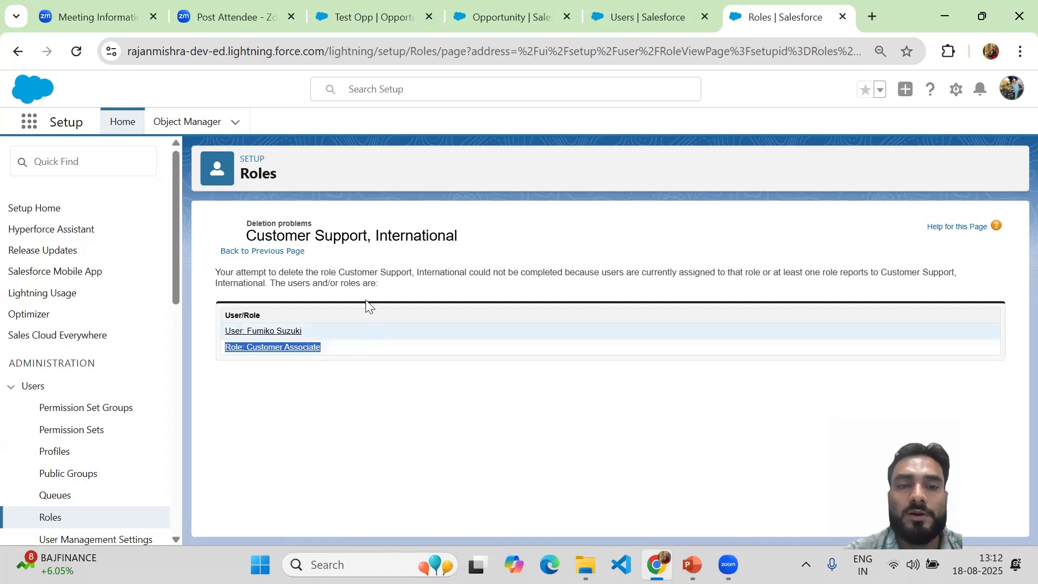
click(337, 343)
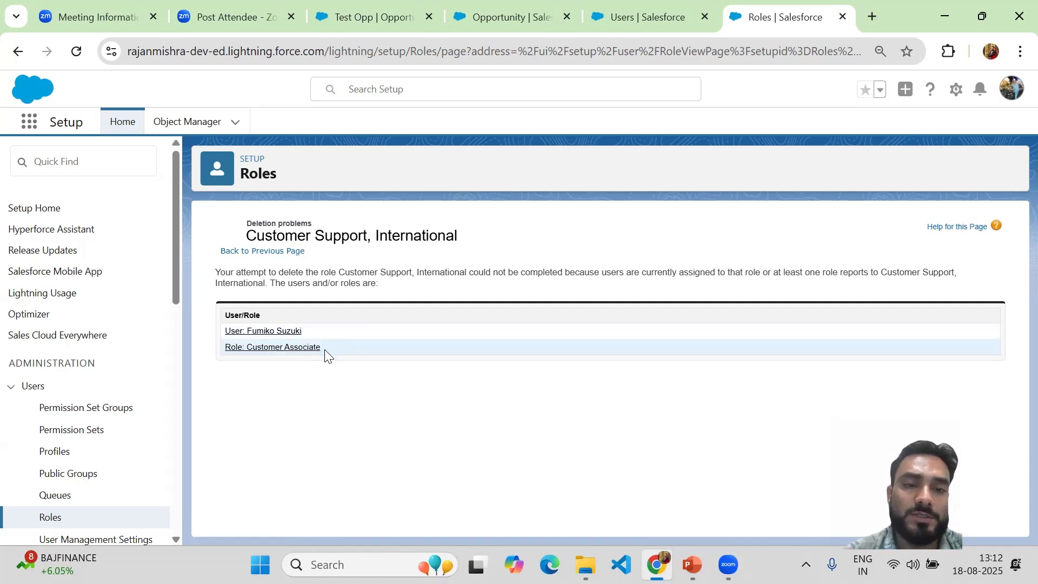
drag(324, 355, 216, 328)
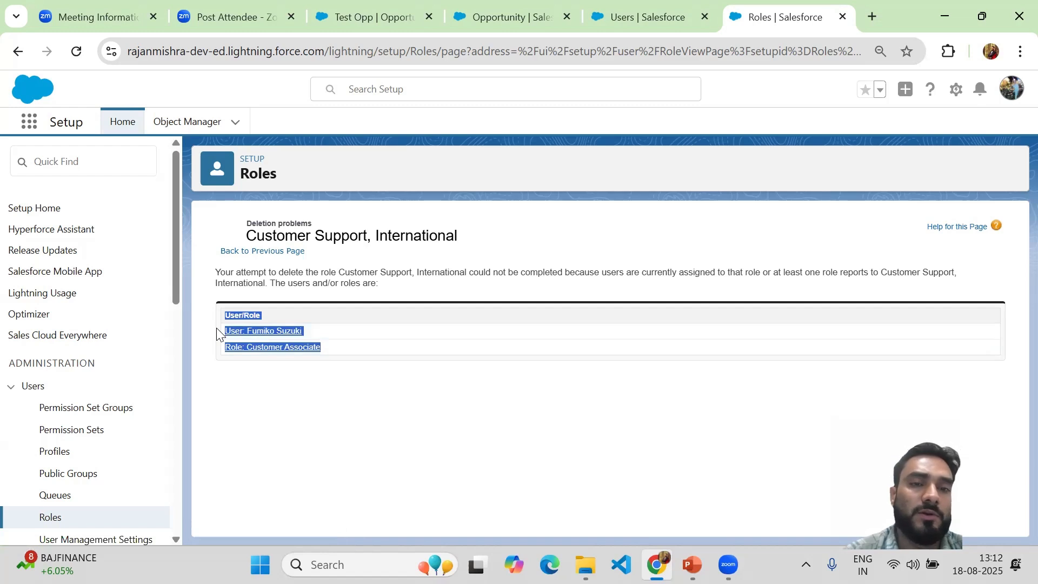
click(419, 221)
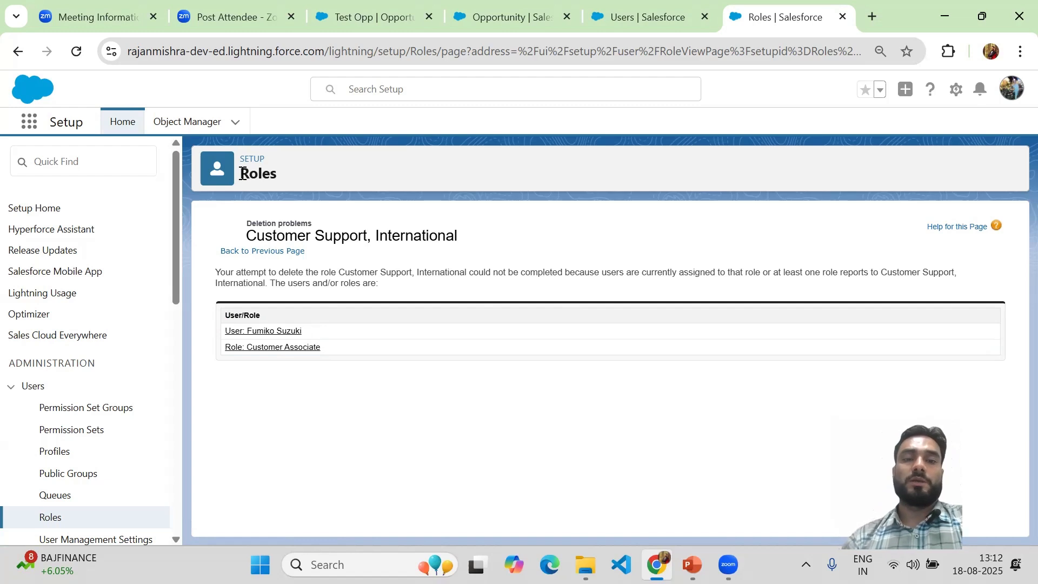
Step: Open the user blocking the role's deletion, change that user's role to Director QA, and save the user record
click(238, 335)
click(769, 16)
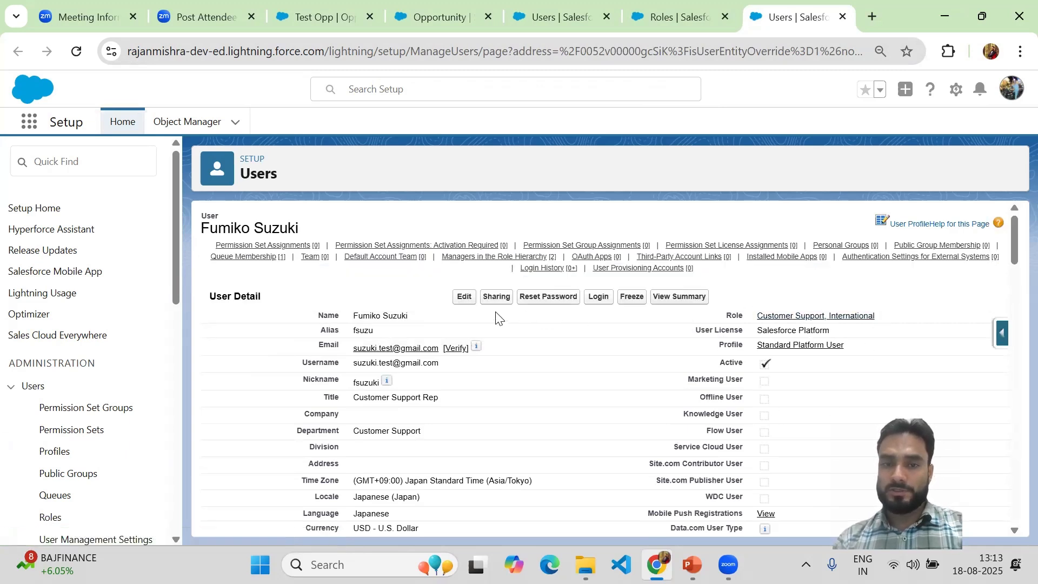
click(461, 306)
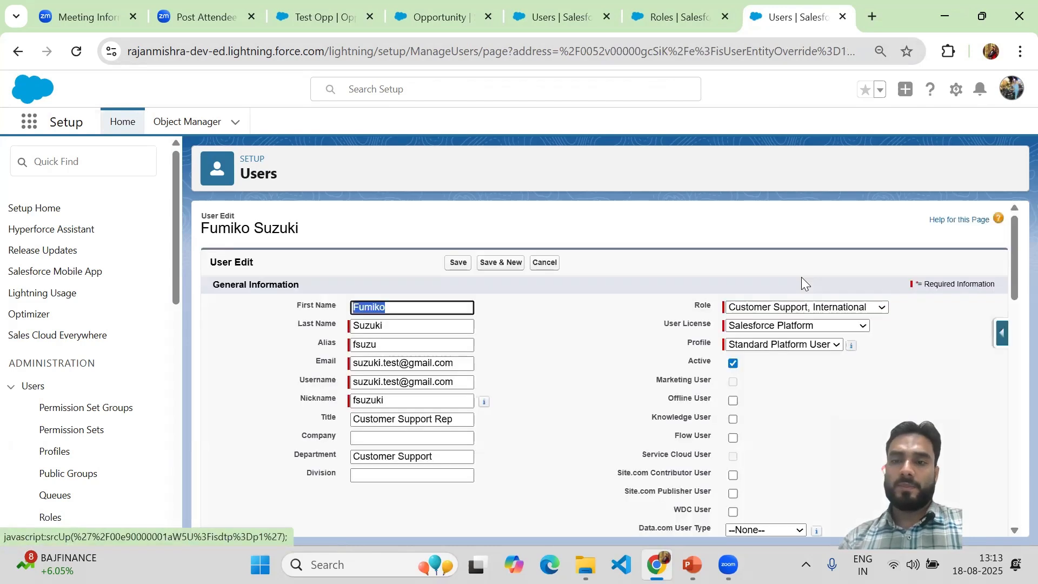
click(842, 310)
scroll(811, 124, down, 1)
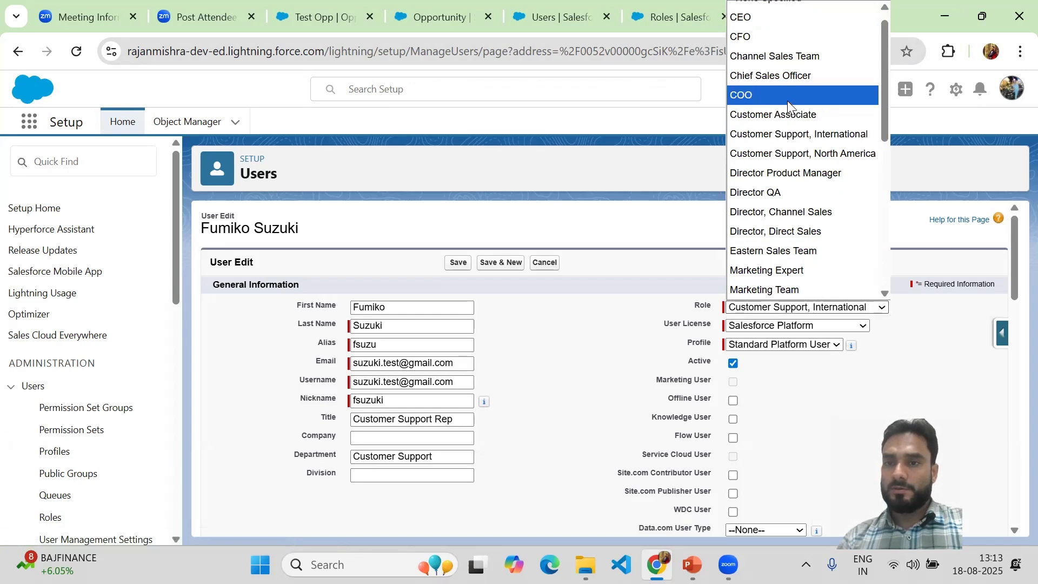
click(782, 154)
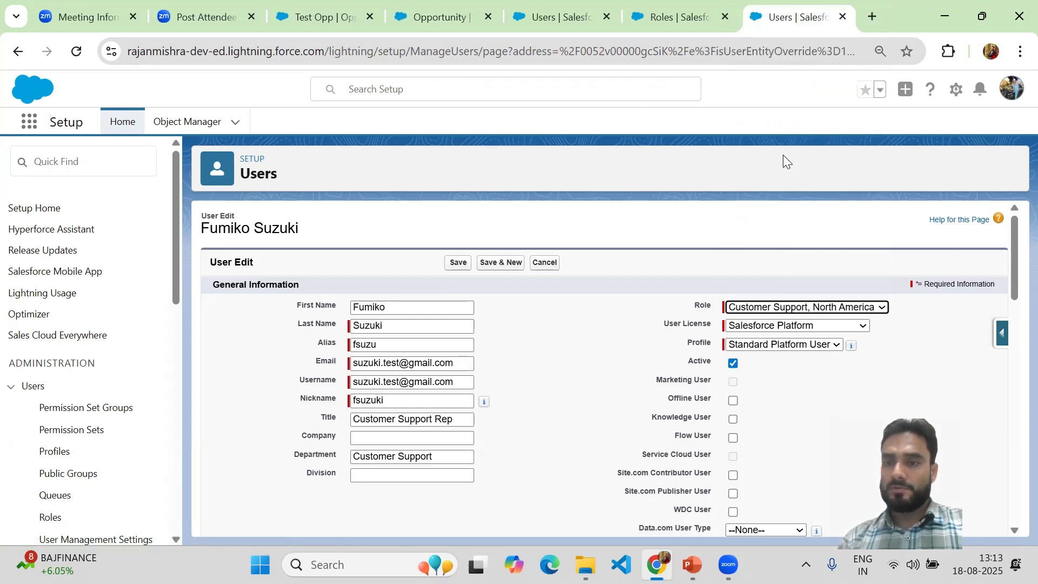
click(865, 308)
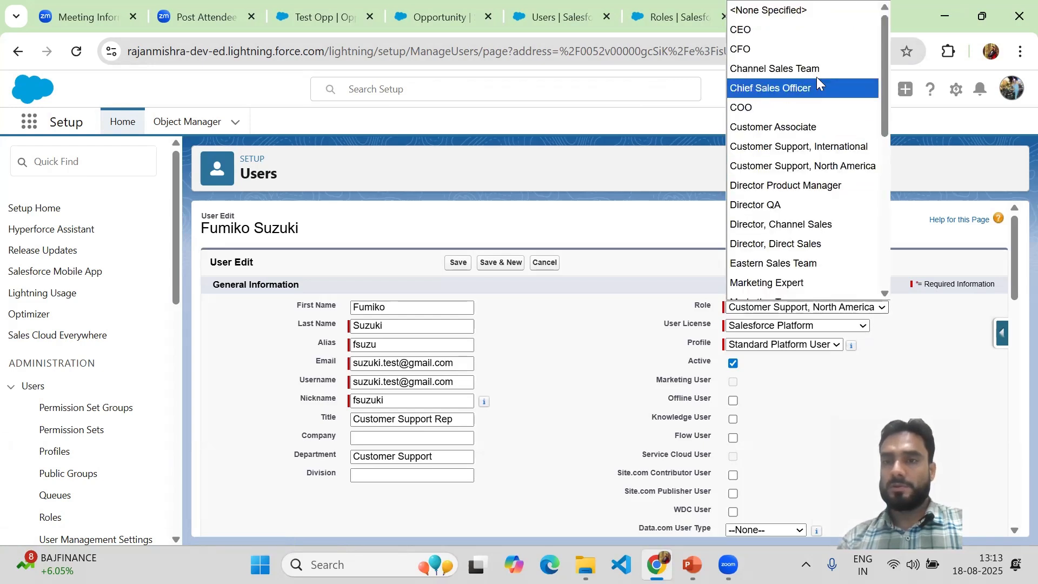
click(802, 204)
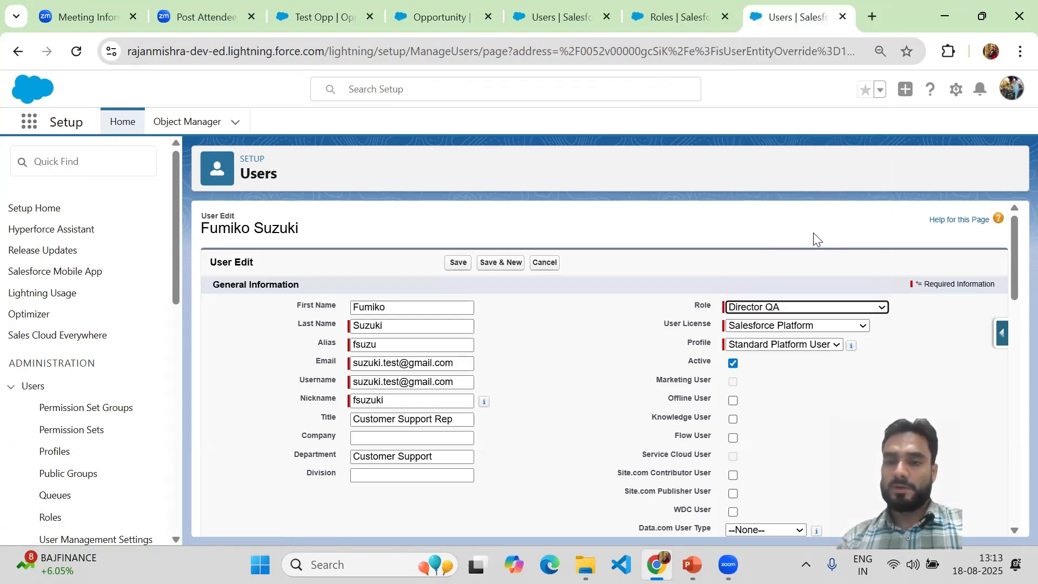
click(457, 264)
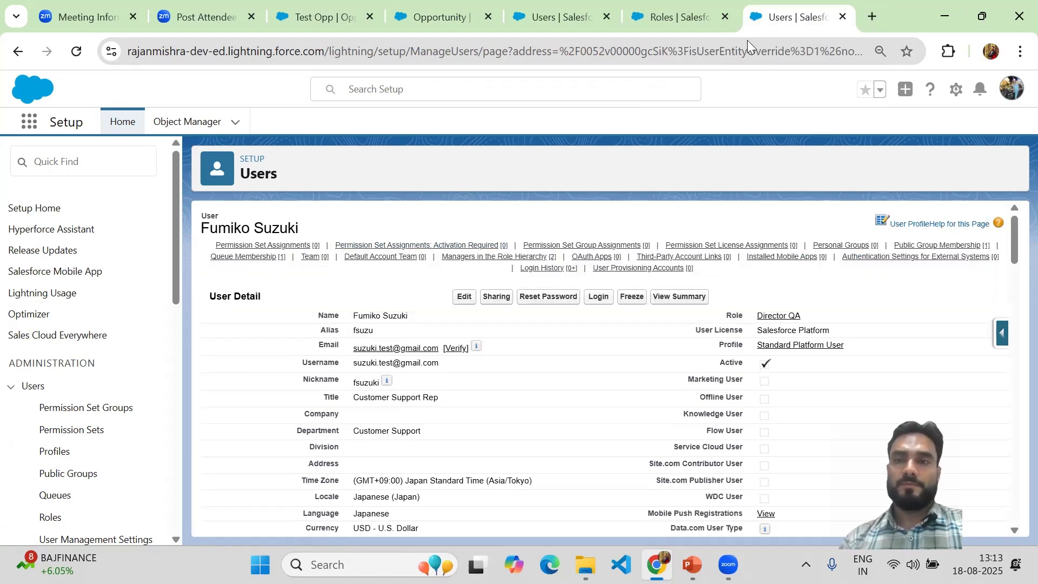
Step: Retry deleting the Customer Support, International role, examine what still depends on it, and return to the role hierarchy
click(677, 17)
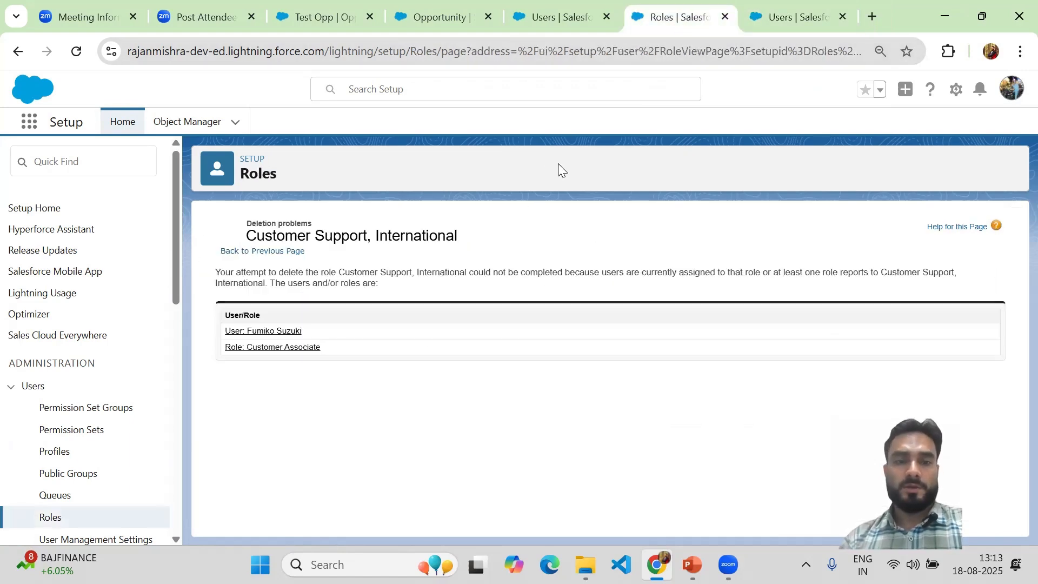
click(79, 55)
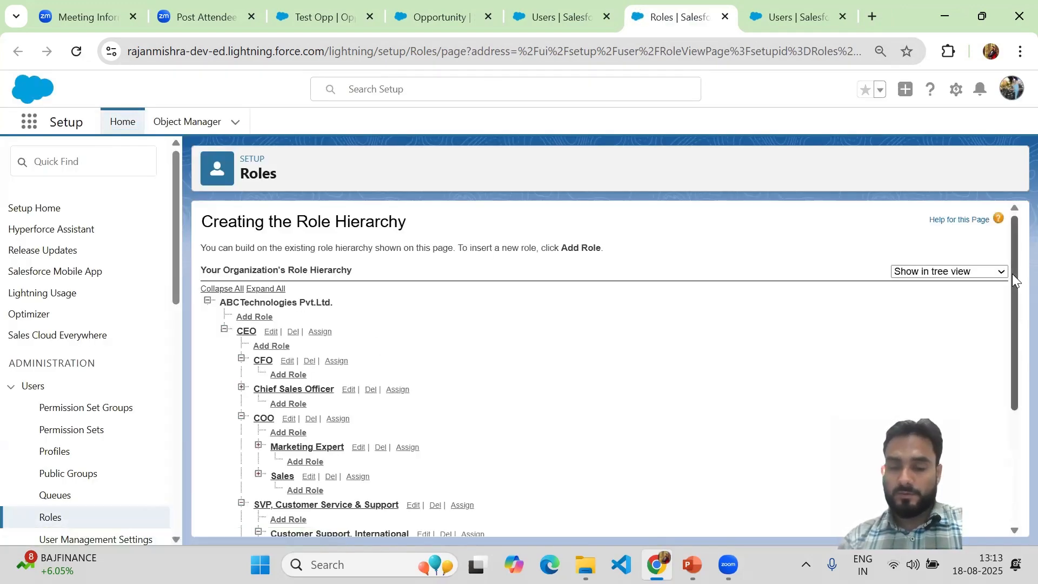
drag(1012, 273, 1005, 399)
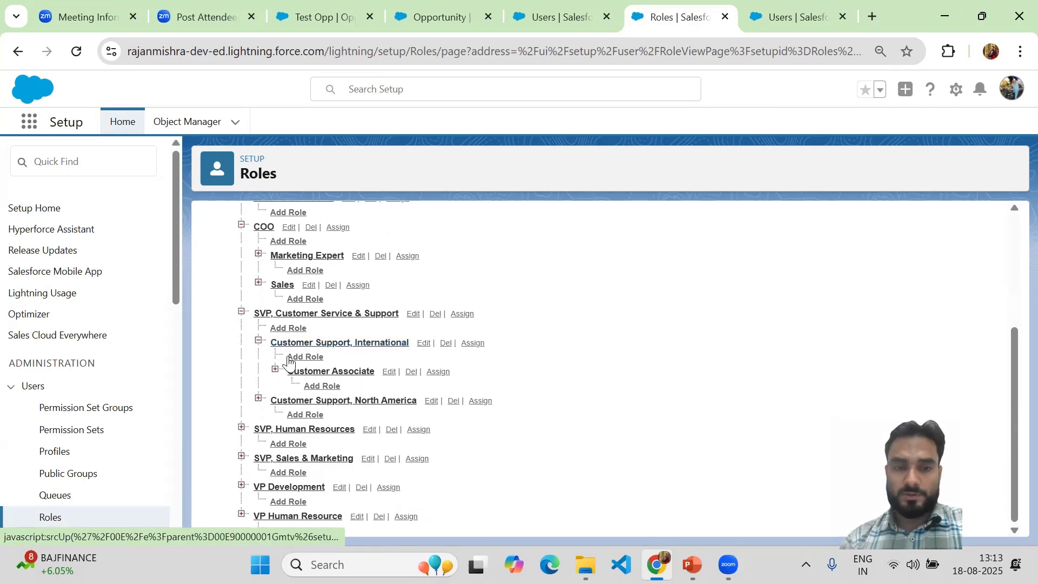
click(449, 349)
click(598, 172)
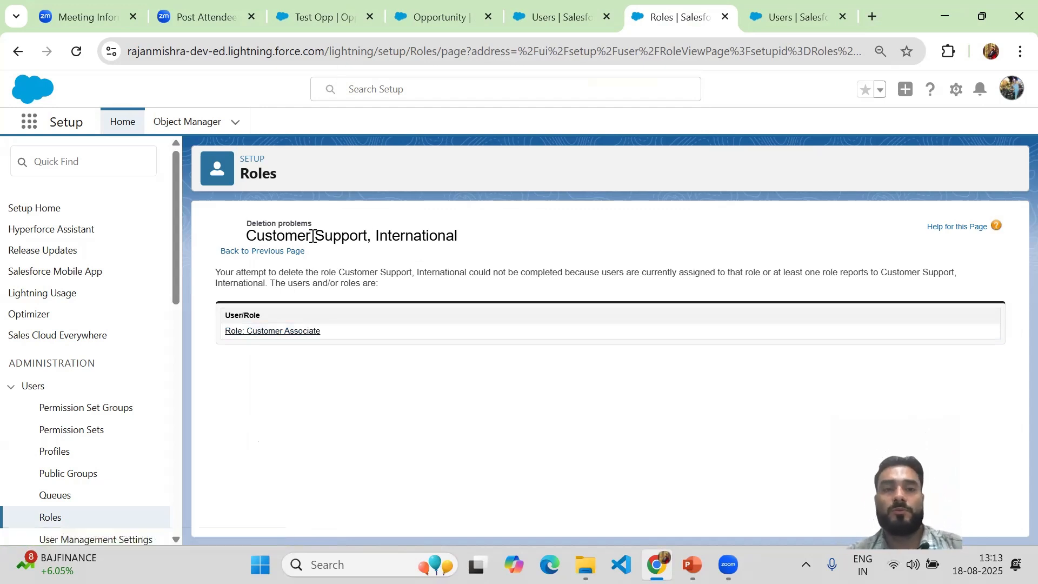
drag(329, 334, 248, 331)
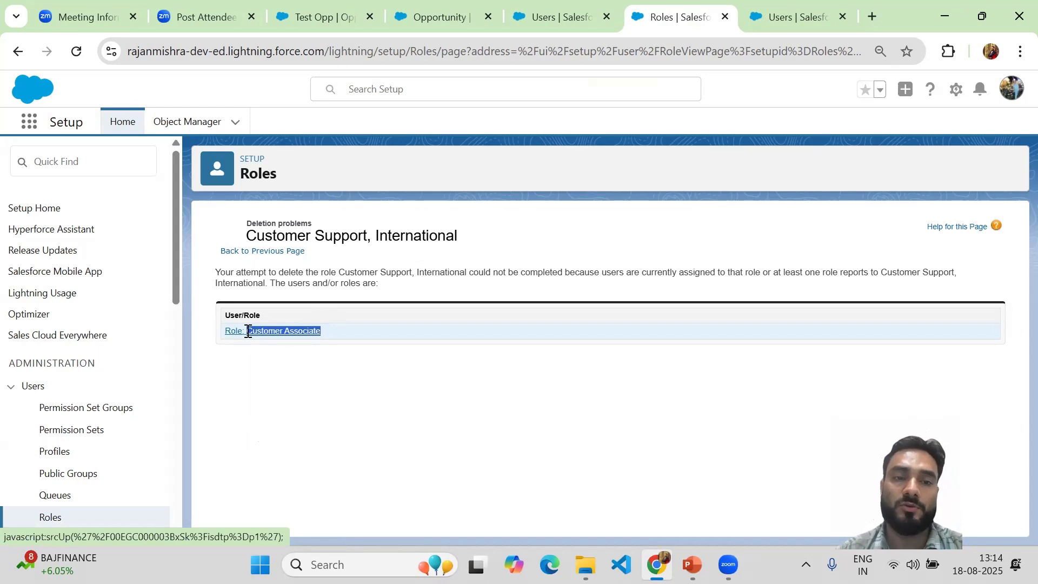
click(563, 11)
click(696, 10)
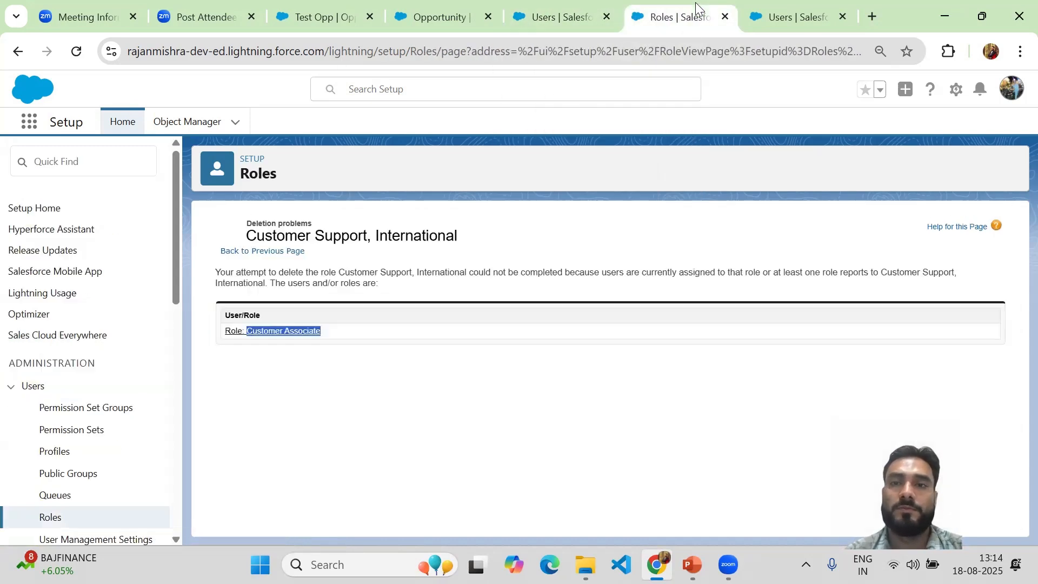
click(18, 51)
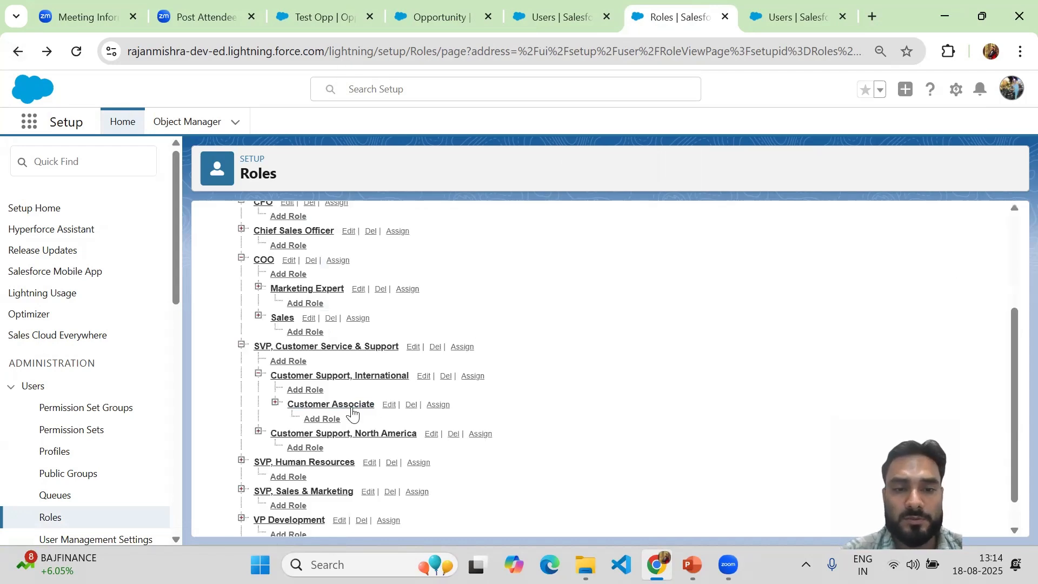
Step: Edit the Customer Associate role so it reports to Customer Support, North America, and save it
click(412, 405)
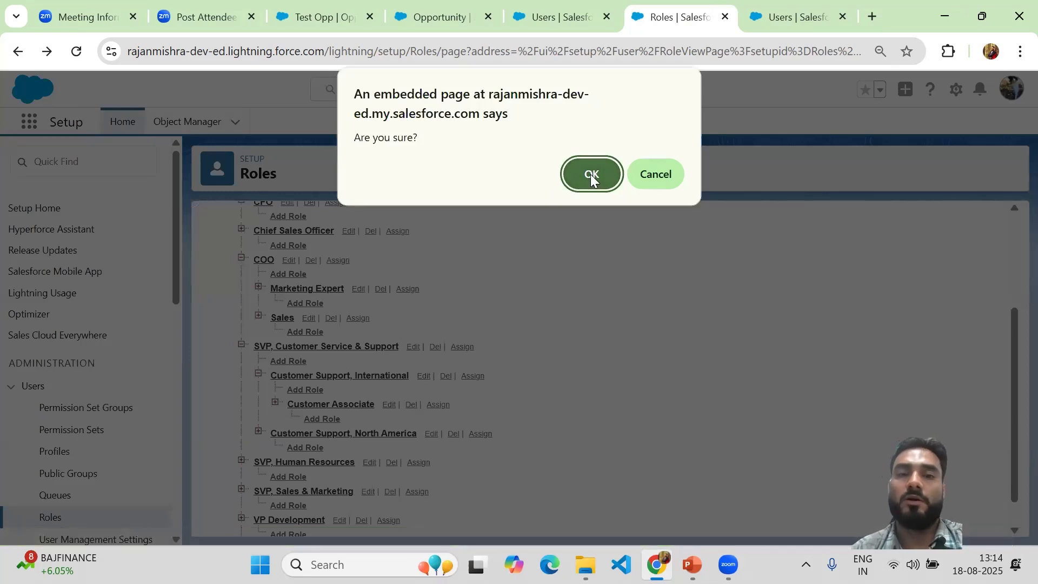
click(651, 171)
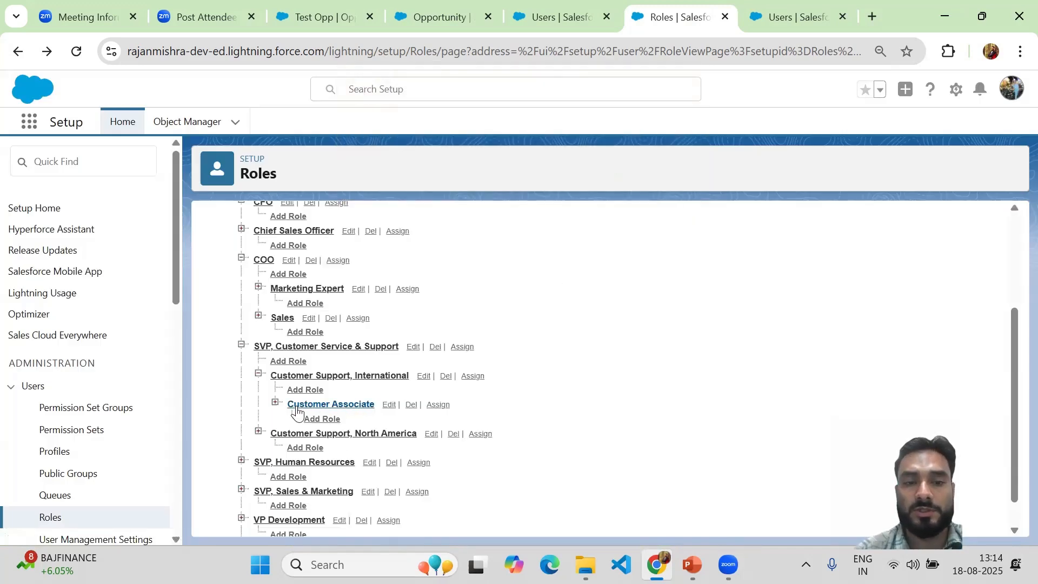
click(389, 406)
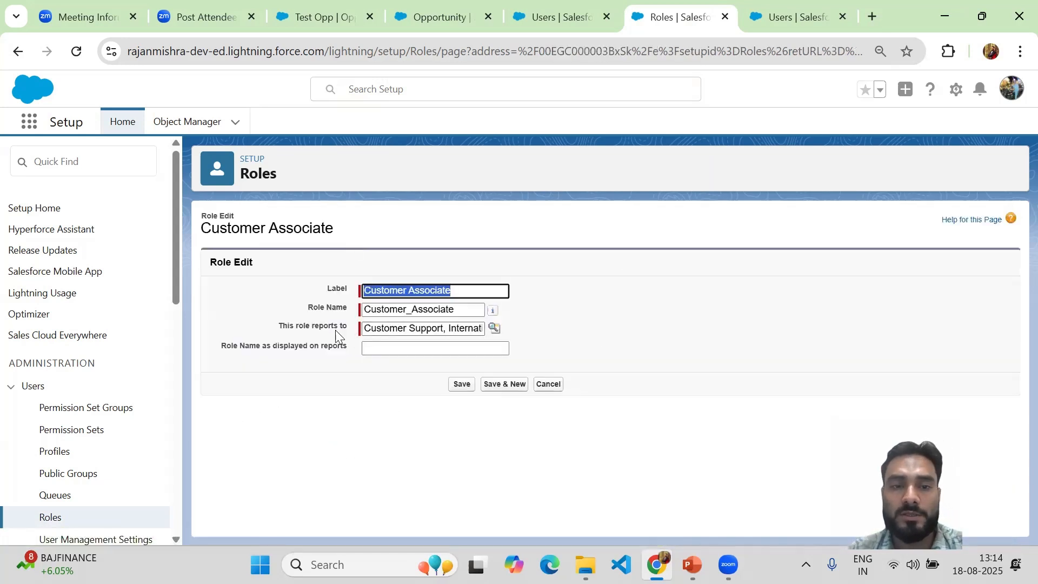
triple_click(381, 329)
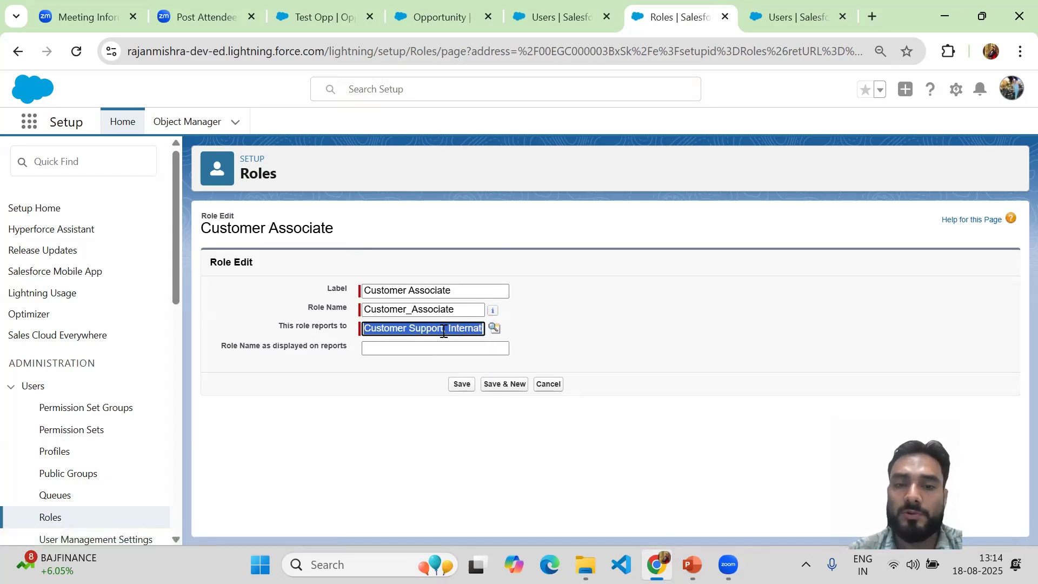
drag(447, 328, 534, 329)
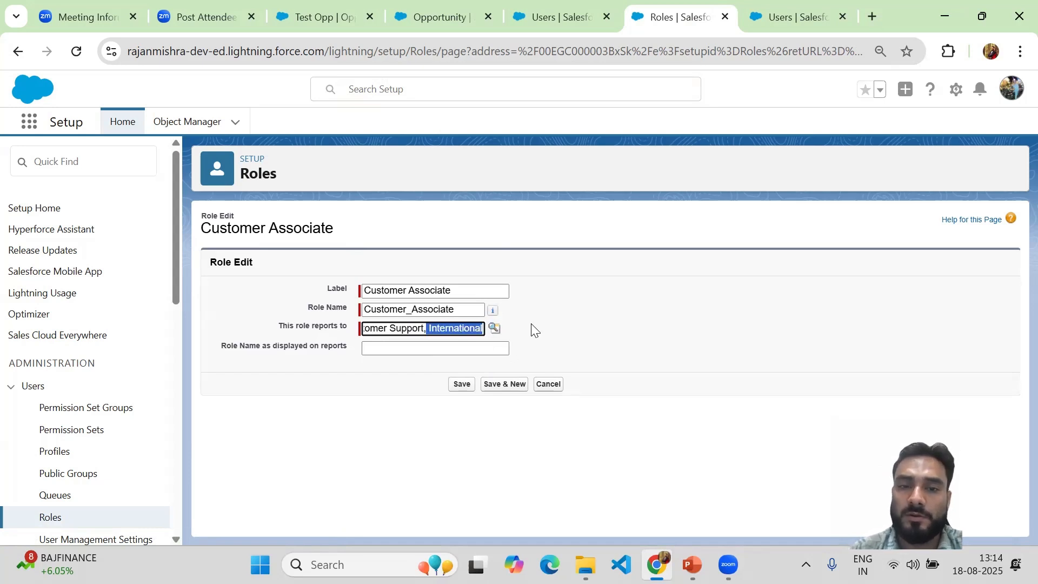
click(484, 329)
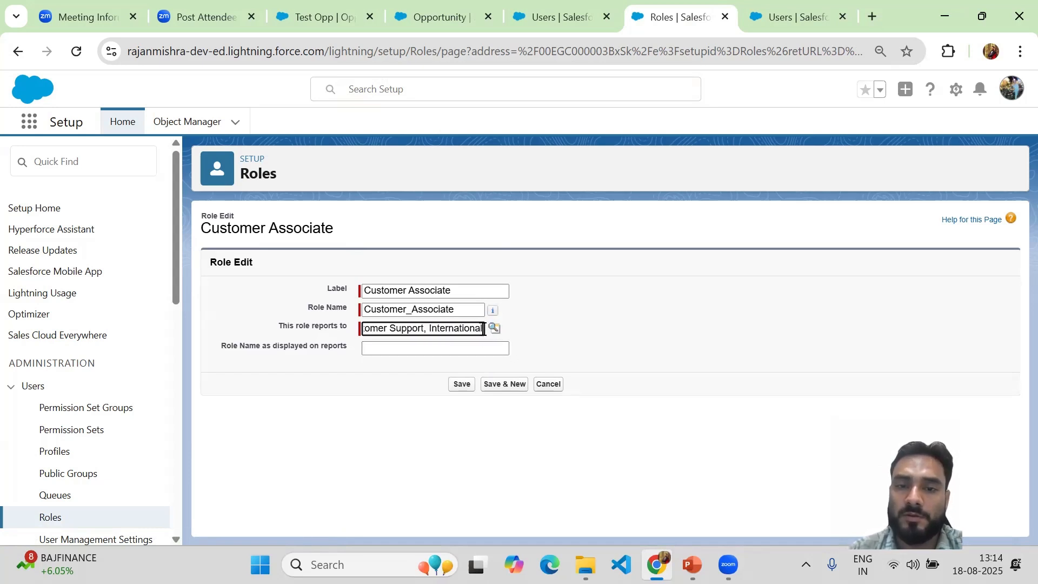
double_click(443, 328)
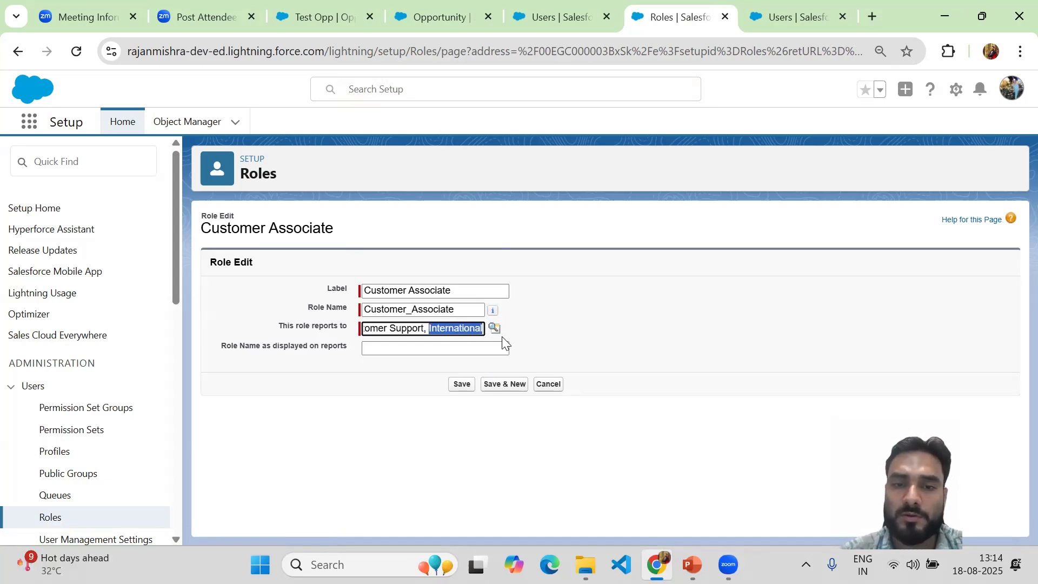
click(494, 330)
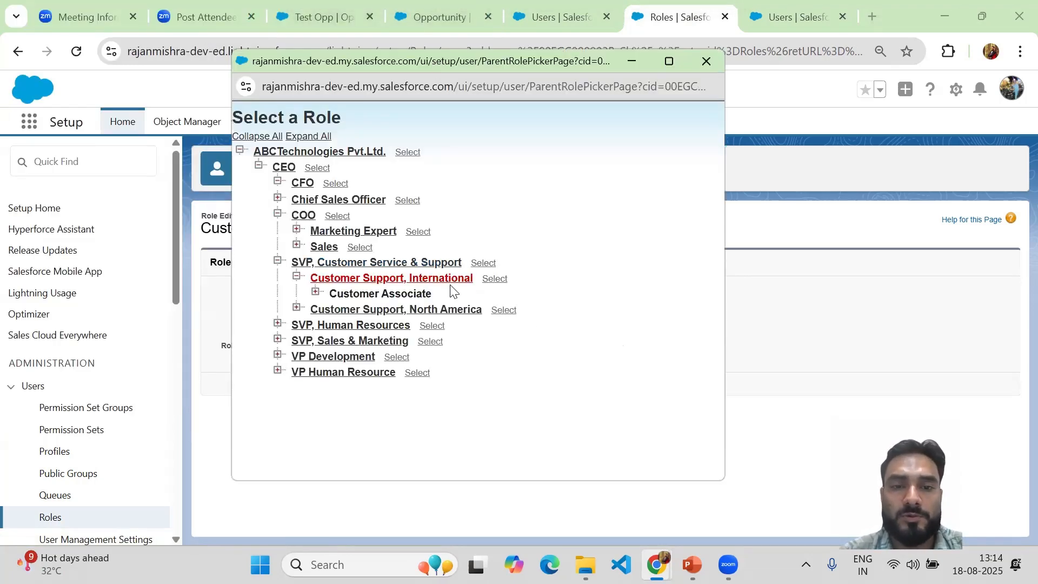
click(345, 310)
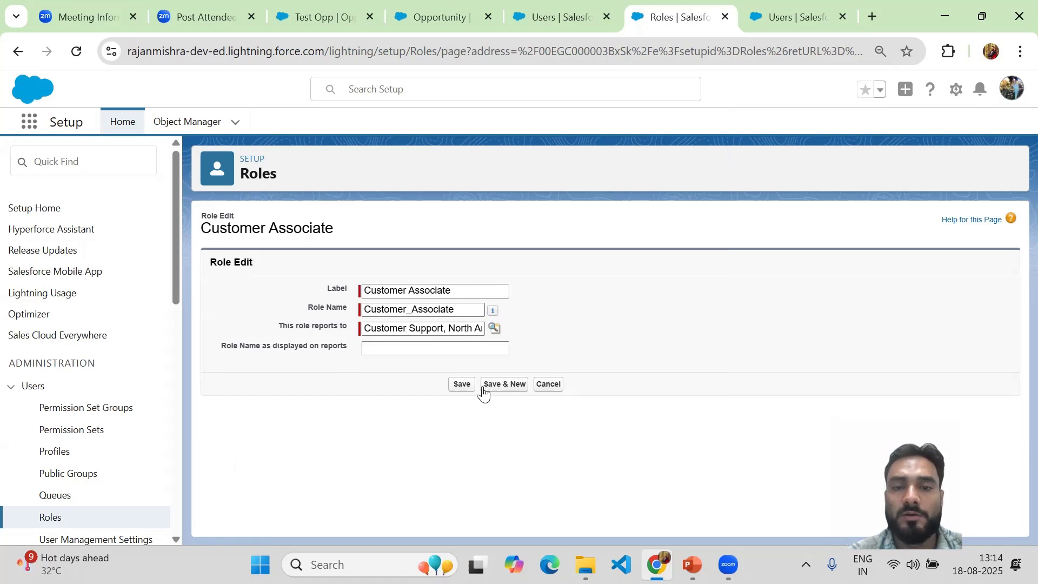
click(461, 385)
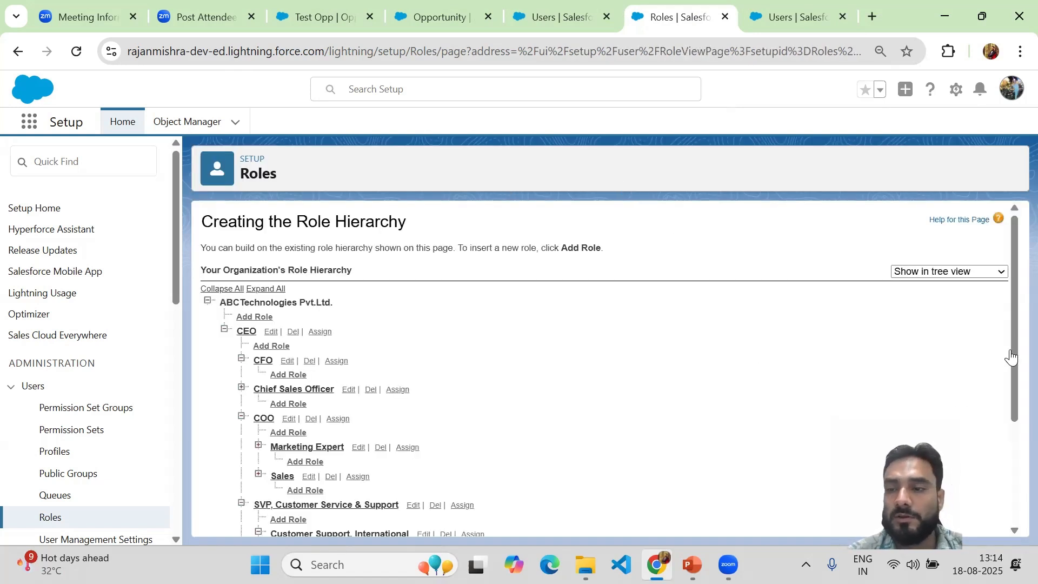
Step: Expand Customer Support, North America to locate Customer Associate, and delete the Customer Support, International role
drag(1011, 357, 1000, 457)
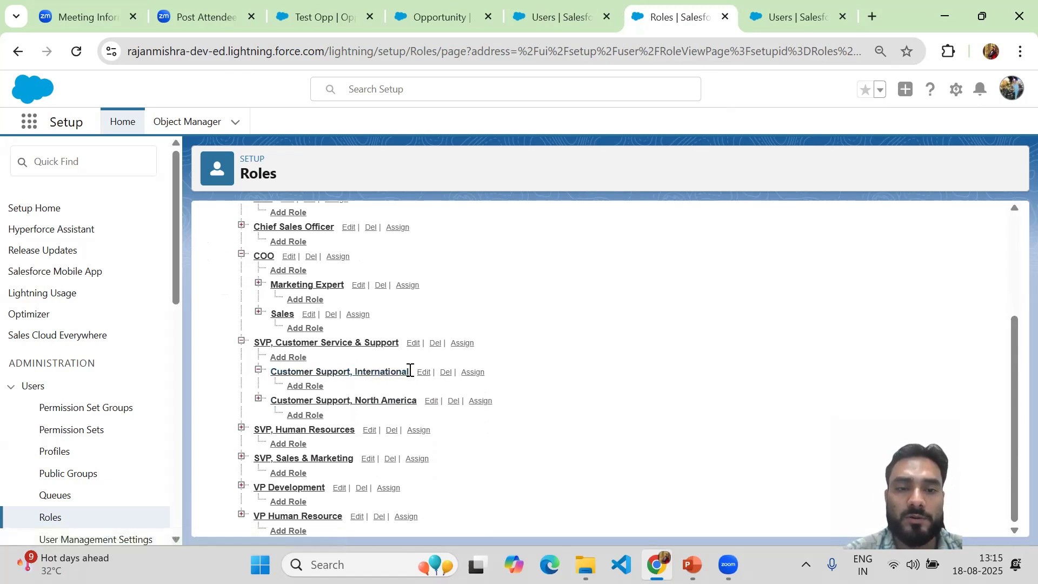
drag(405, 371, 311, 380)
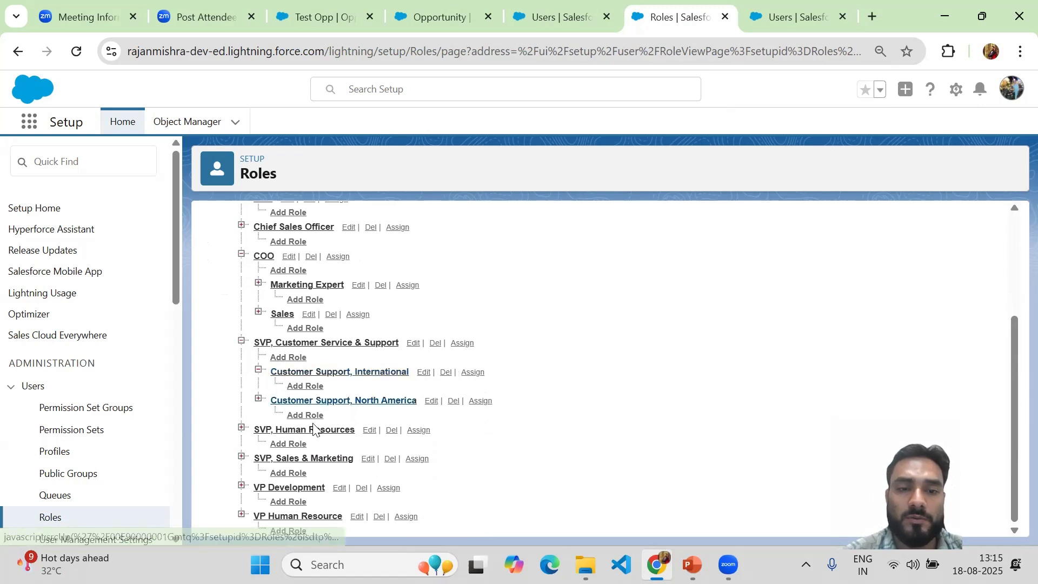
click(256, 400)
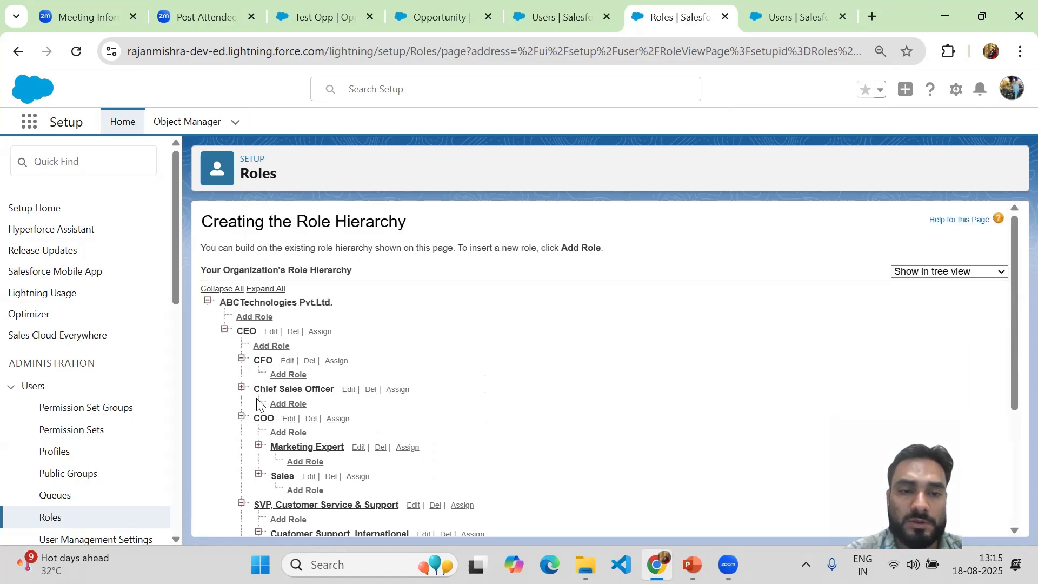
drag(1012, 348, 1007, 480)
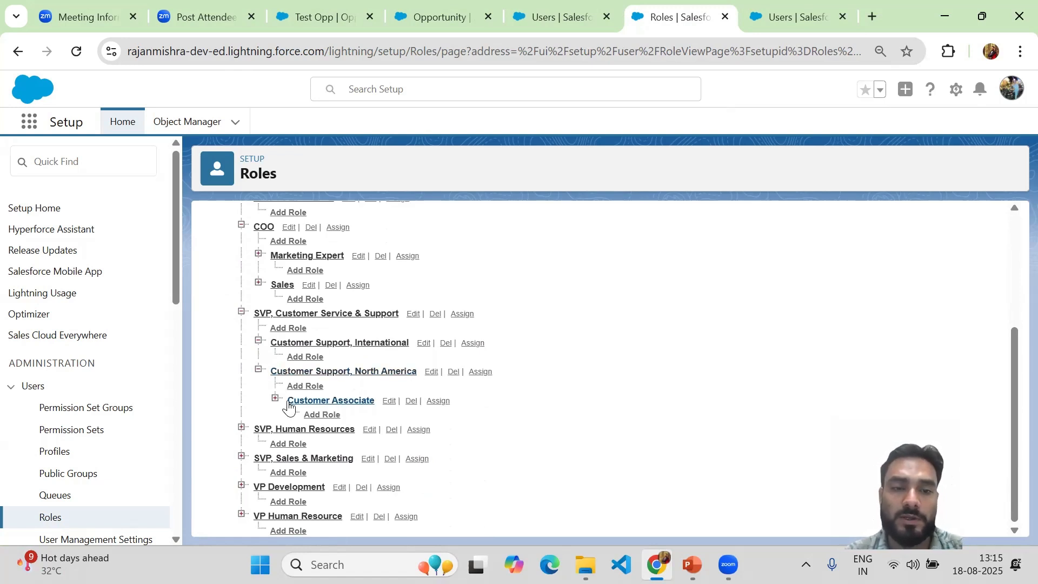
drag(288, 401, 382, 402)
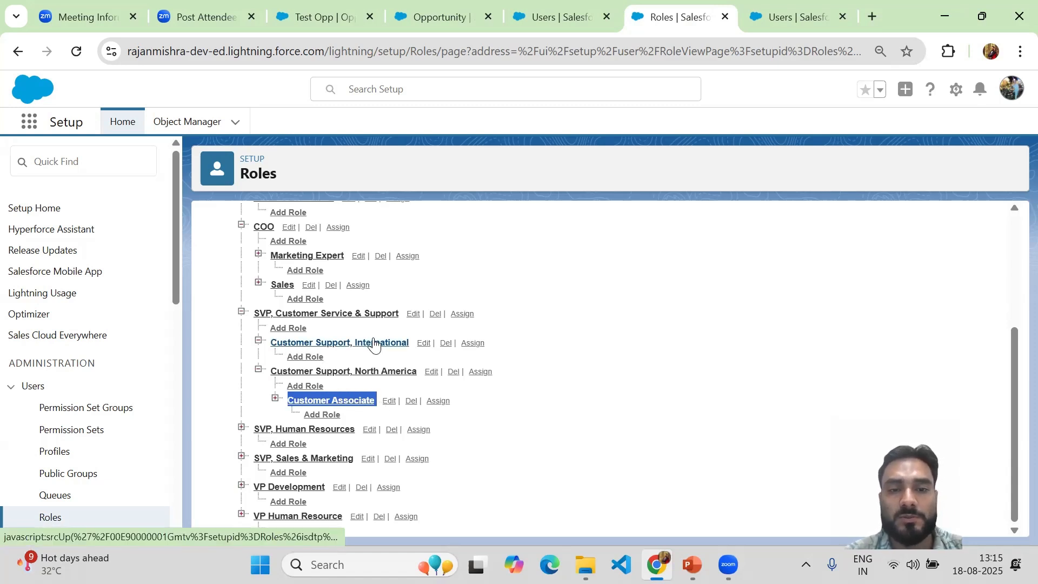
click(444, 345)
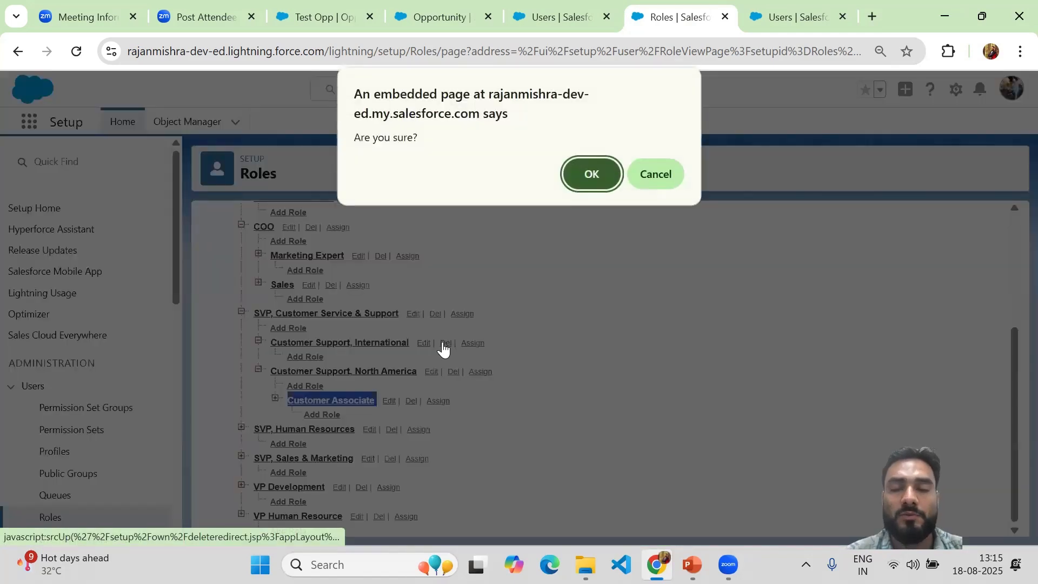
click(583, 174)
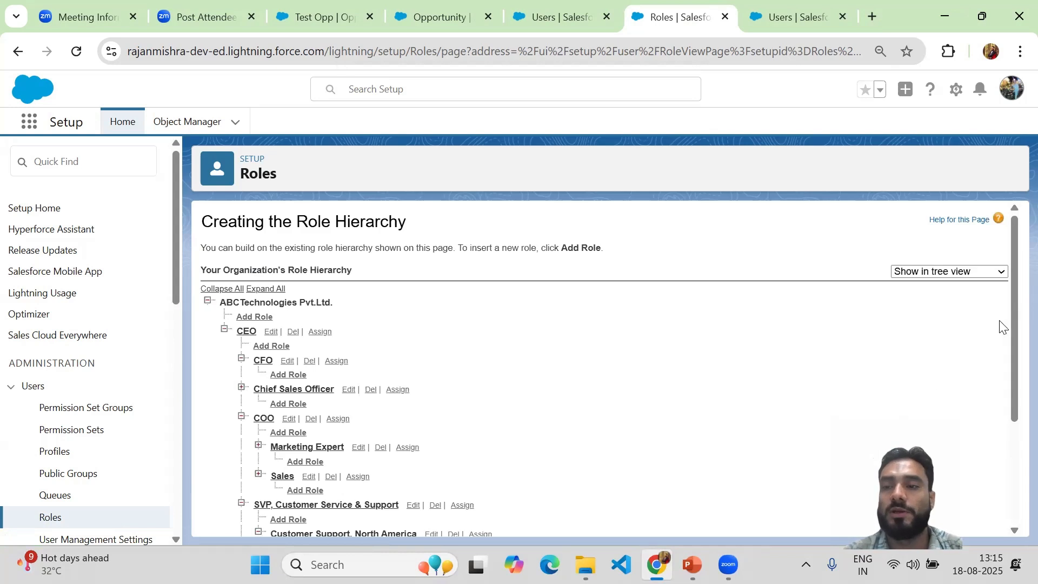
Step: Open the user assignment page for the Customer Associate role, examine the unassigned users available, and return to the role hierarchy without saving
drag(1010, 291, 1011, 385)
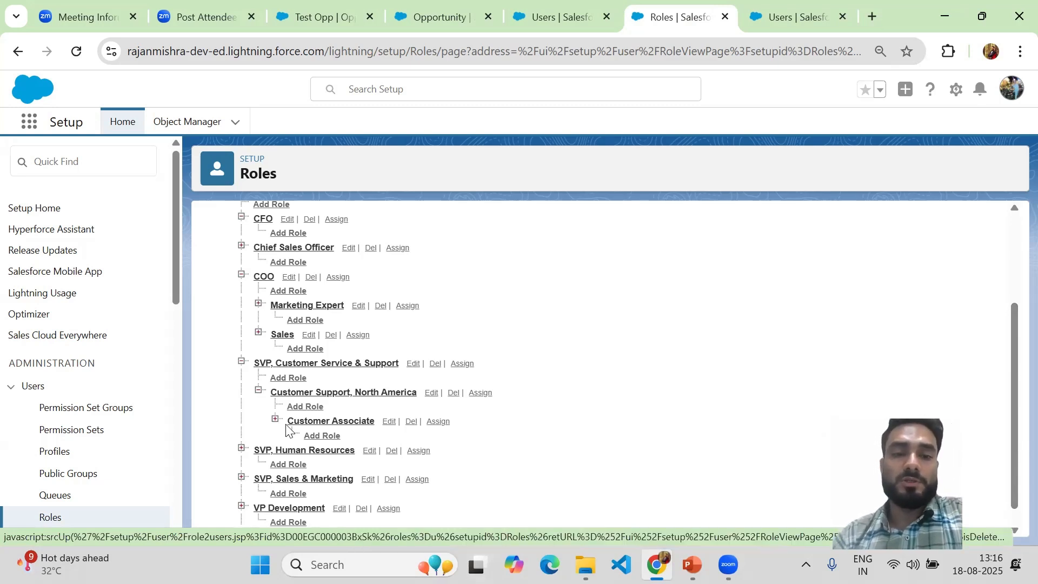
click(433, 421)
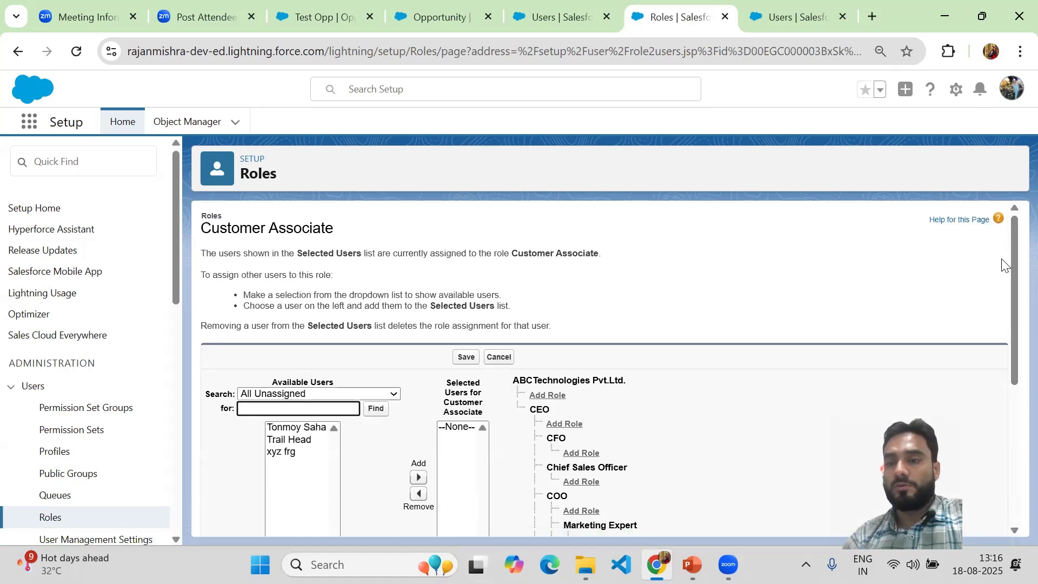
drag(1011, 247, 1004, 343)
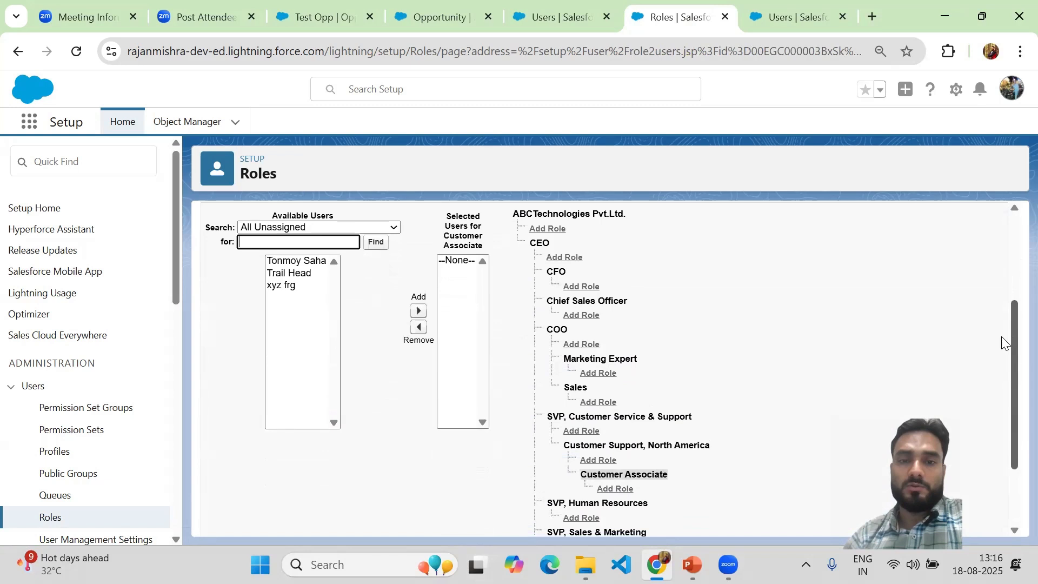
click(294, 254)
click(293, 264)
click(293, 277)
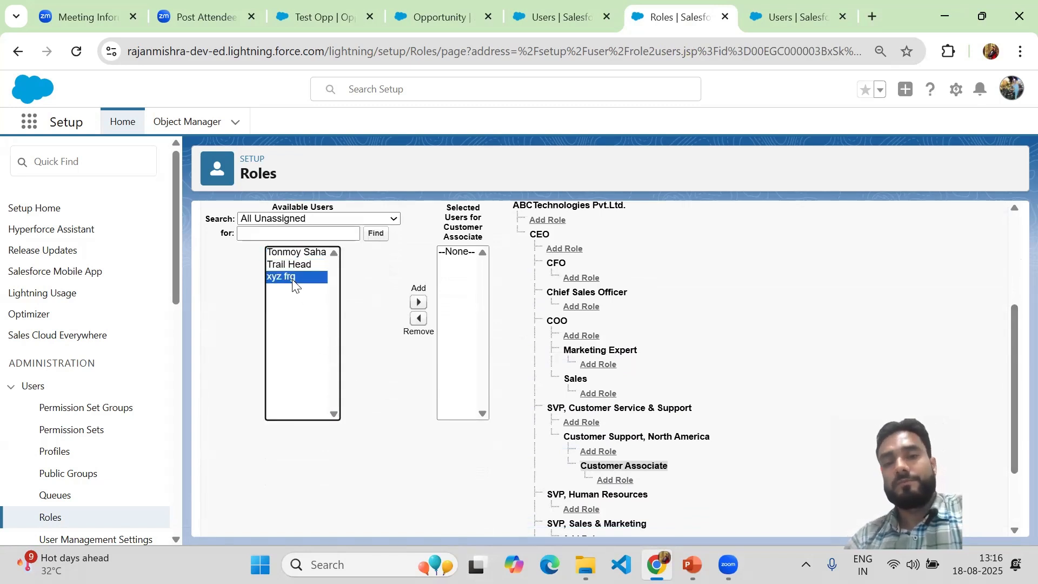
click(393, 271)
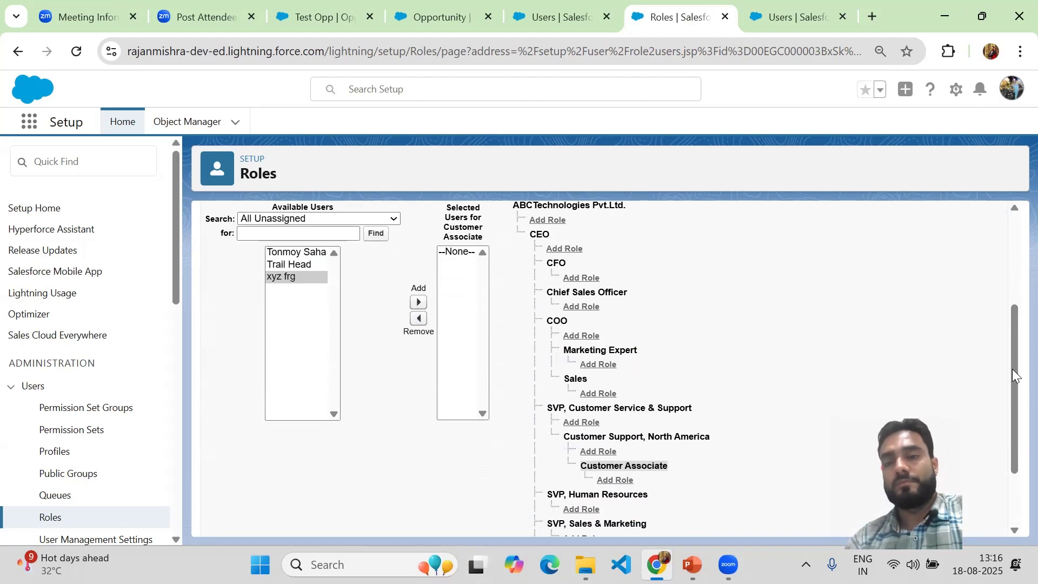
drag(1012, 422, 978, 240)
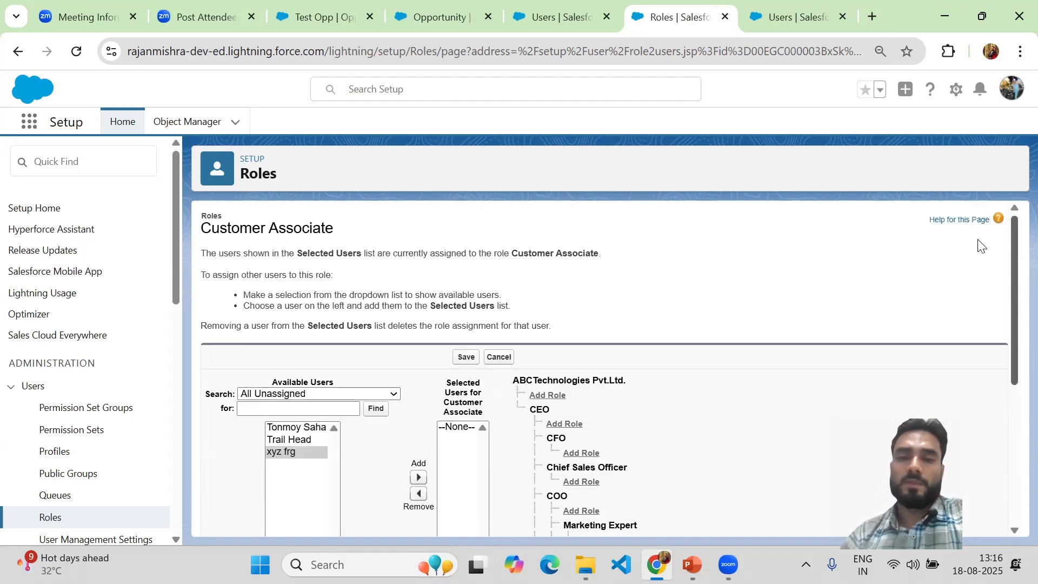
click(18, 53)
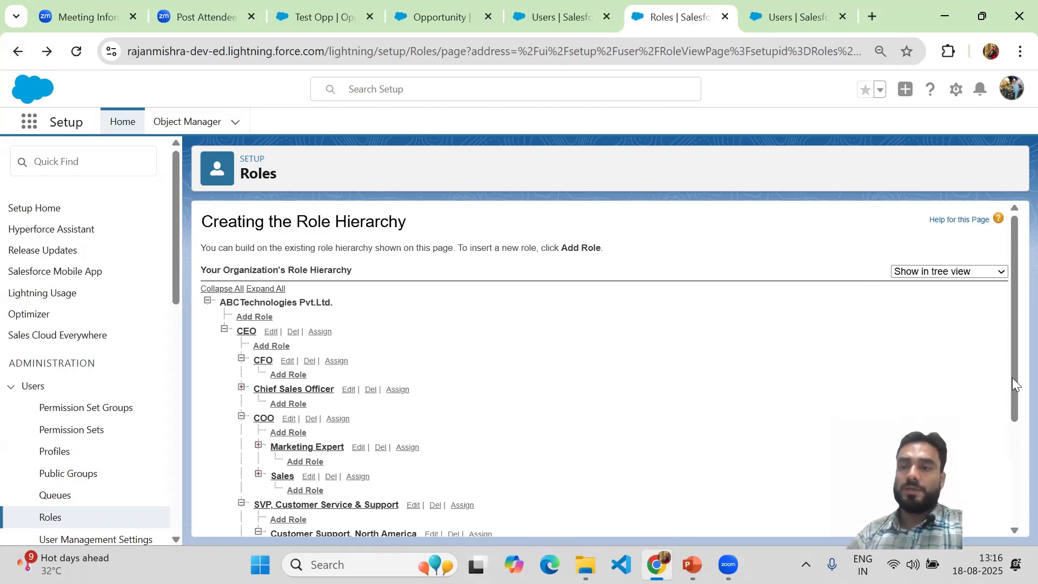
Step: Review the whole role hierarchy in tree view, from the CEO down to VP Human Resource
drag(1013, 362, 1013, 349)
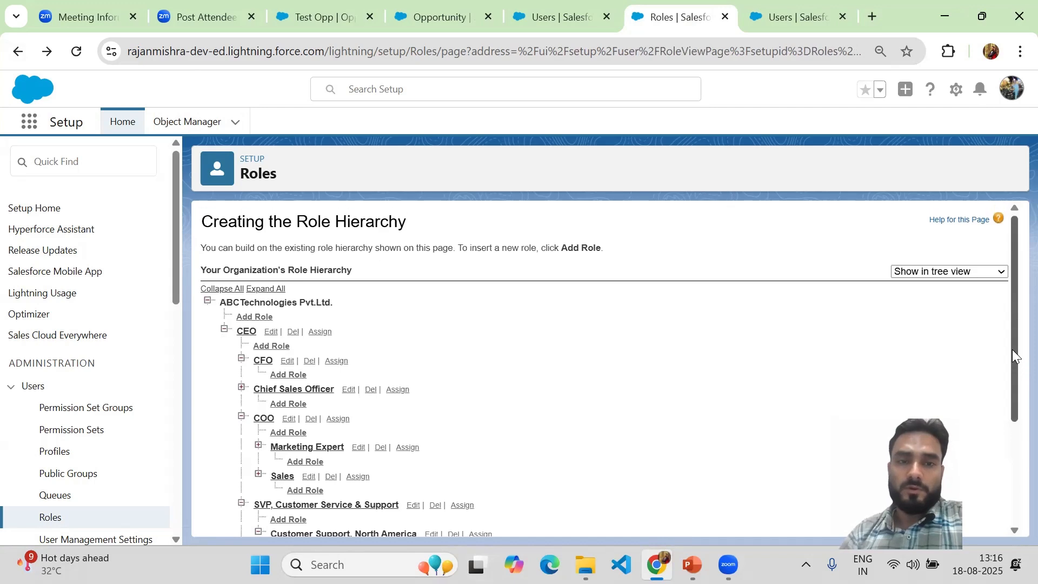
scroll(1006, 348, down, 3)
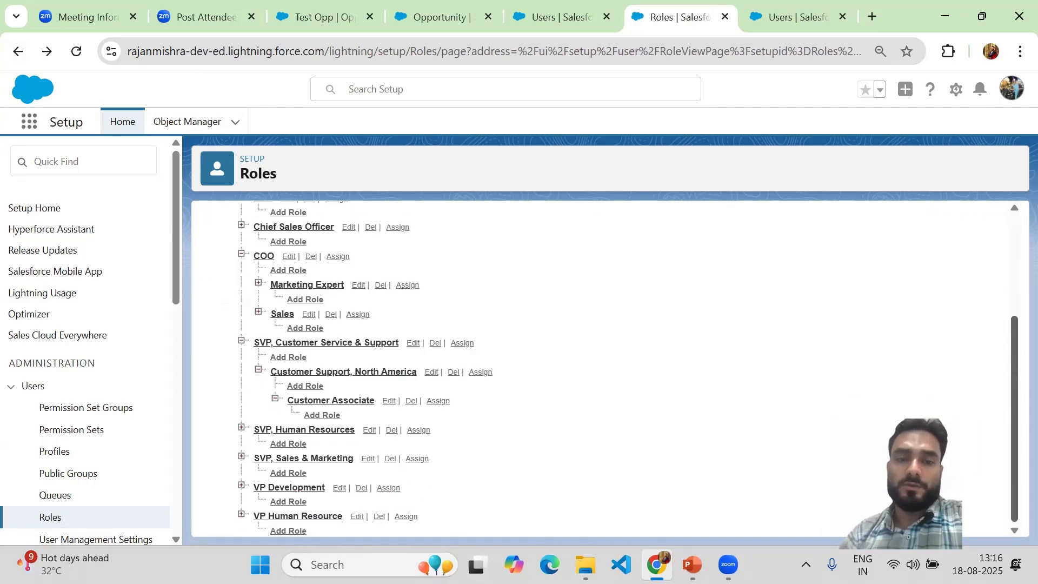
scroll(1006, 319, up, 3)
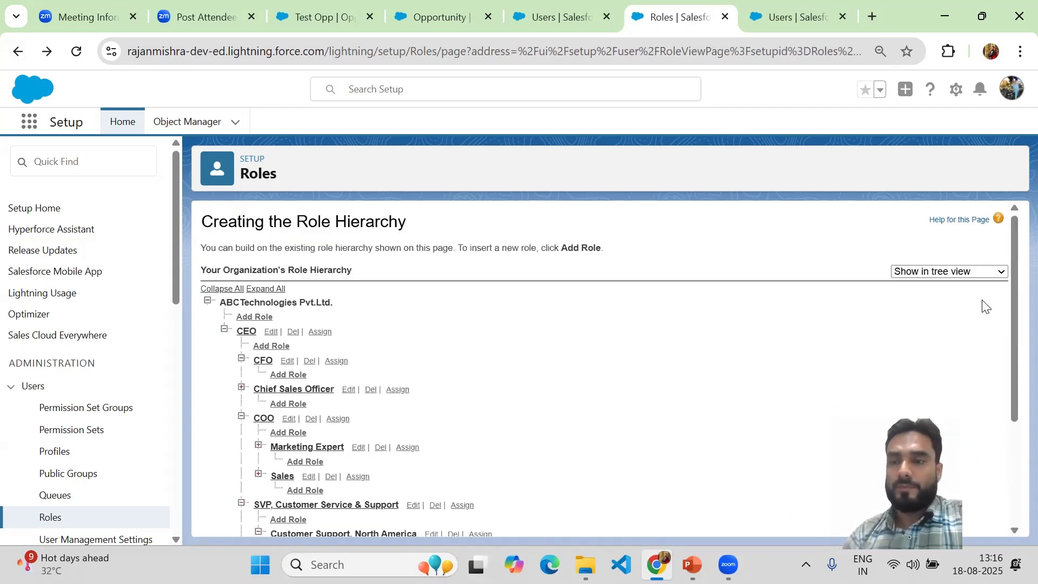
click(961, 271)
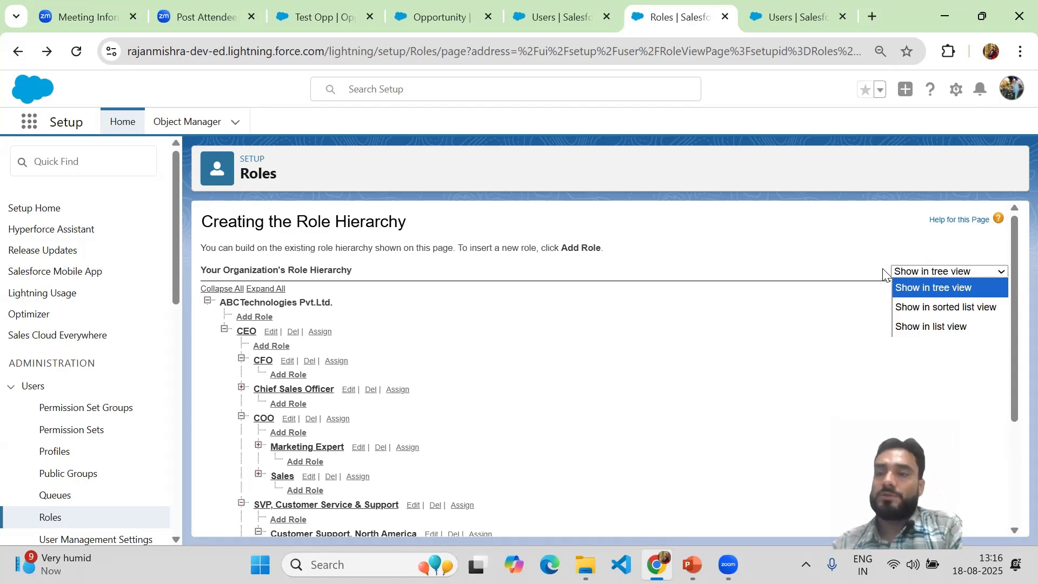
click(932, 291)
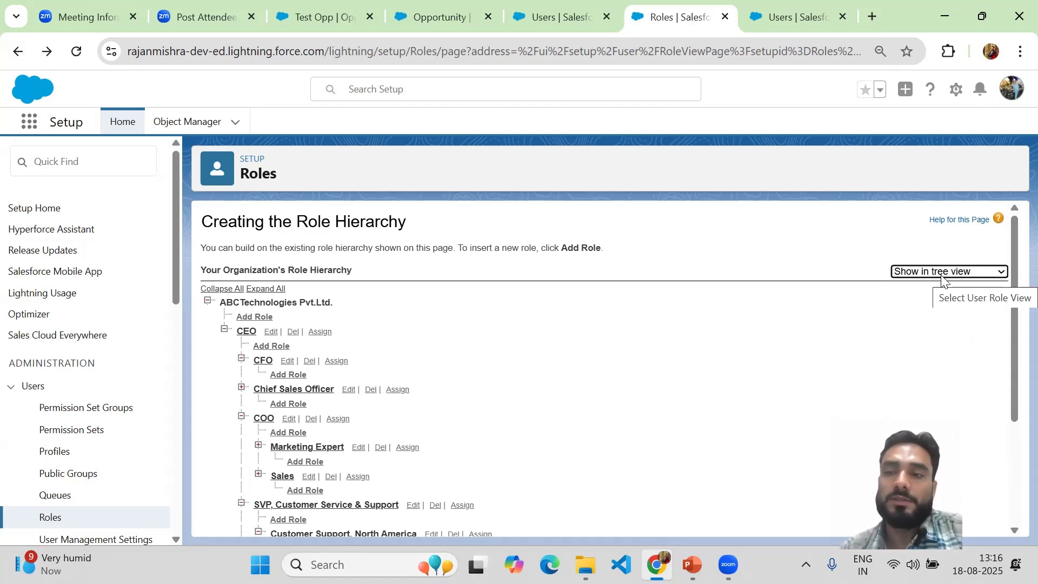
drag(1012, 249, 1012, 430)
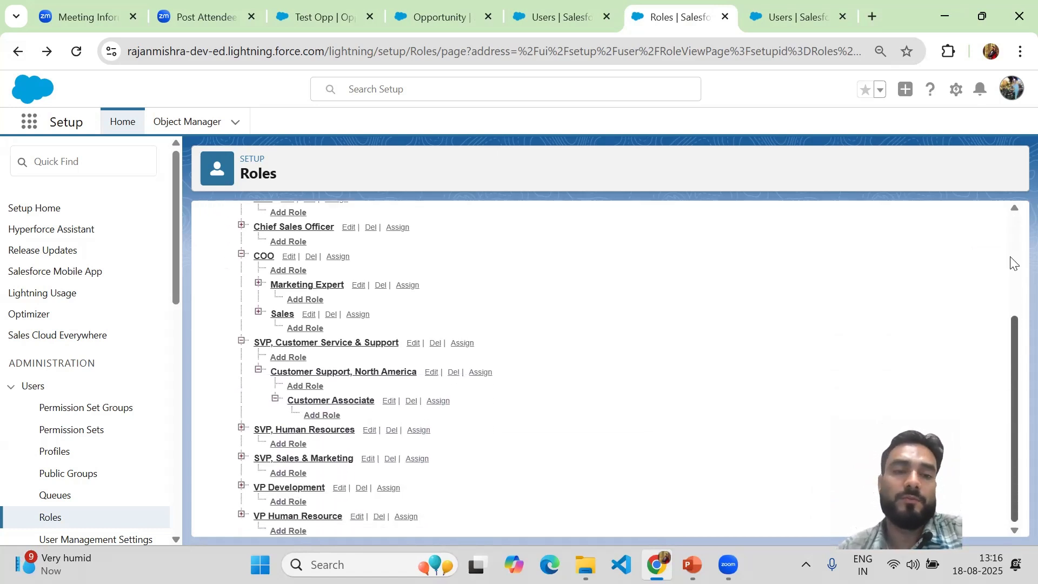
click(1012, 236)
drag(1012, 251, 1011, 372)
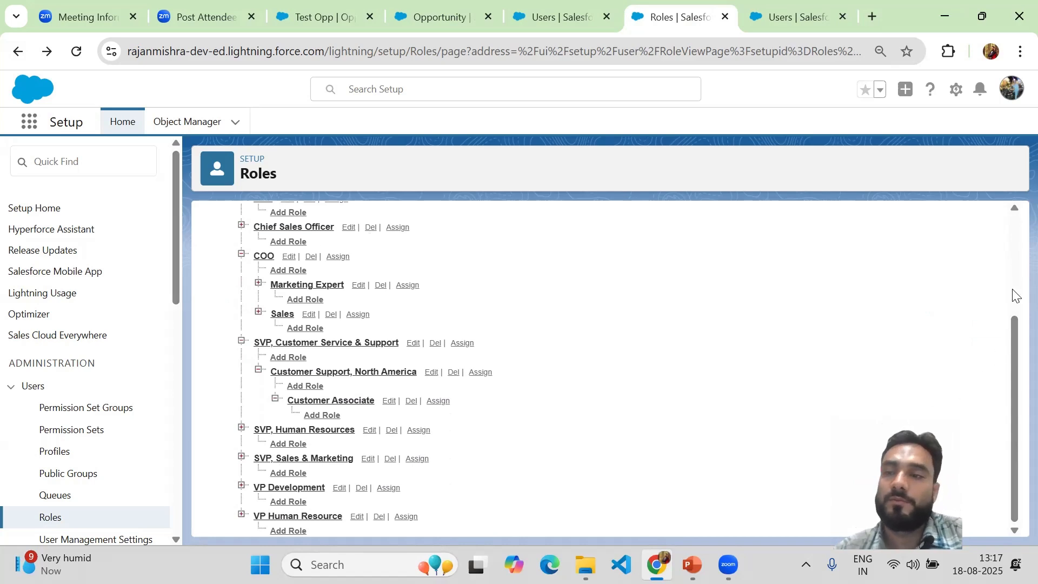
click(1012, 258)
Step: Show the roles in sorted list view and examine the Reports to and Report Display Name columns
click(979, 279)
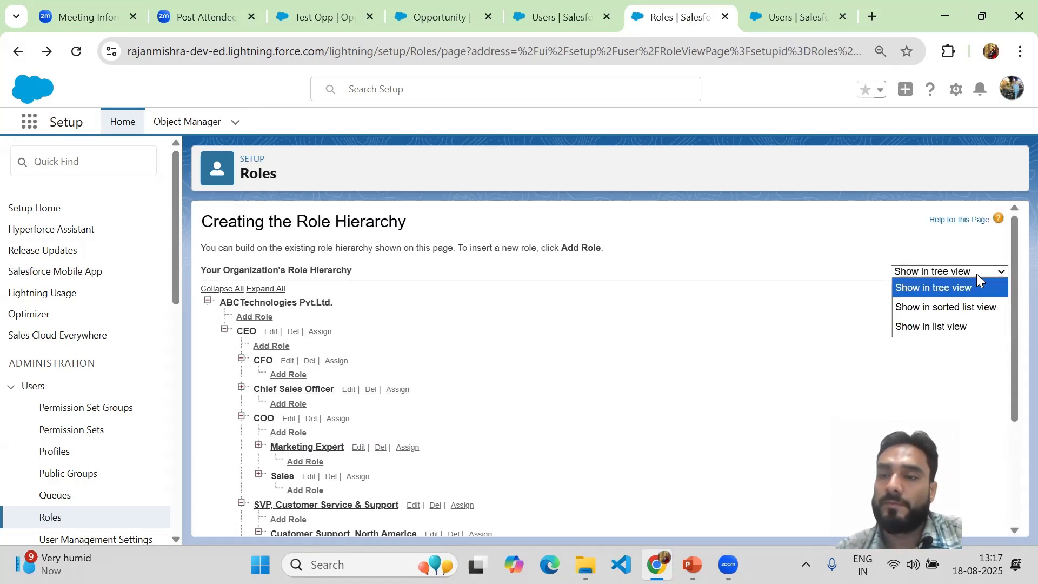
click(950, 304)
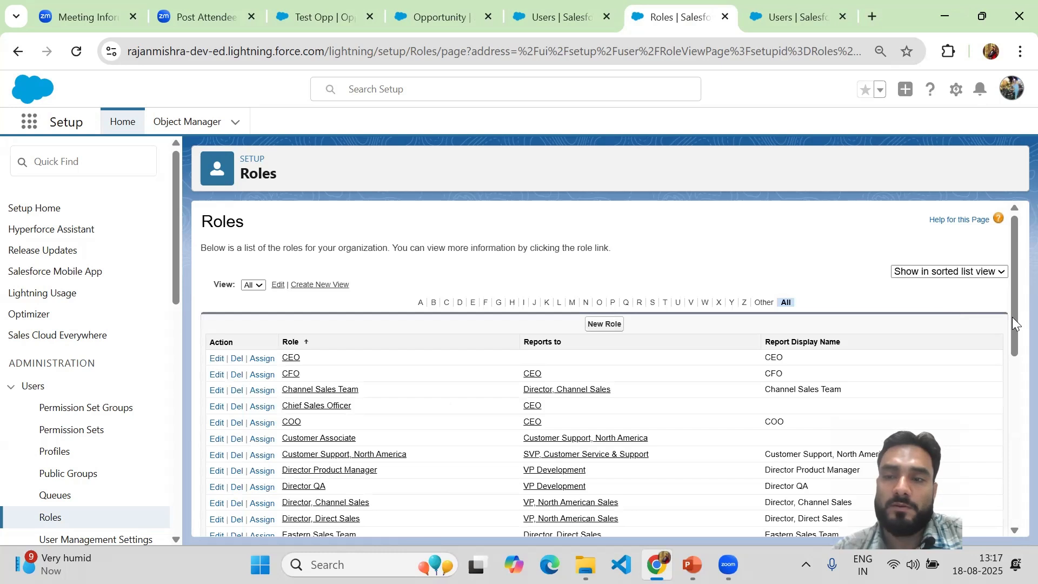
drag(1014, 246, 1012, 260)
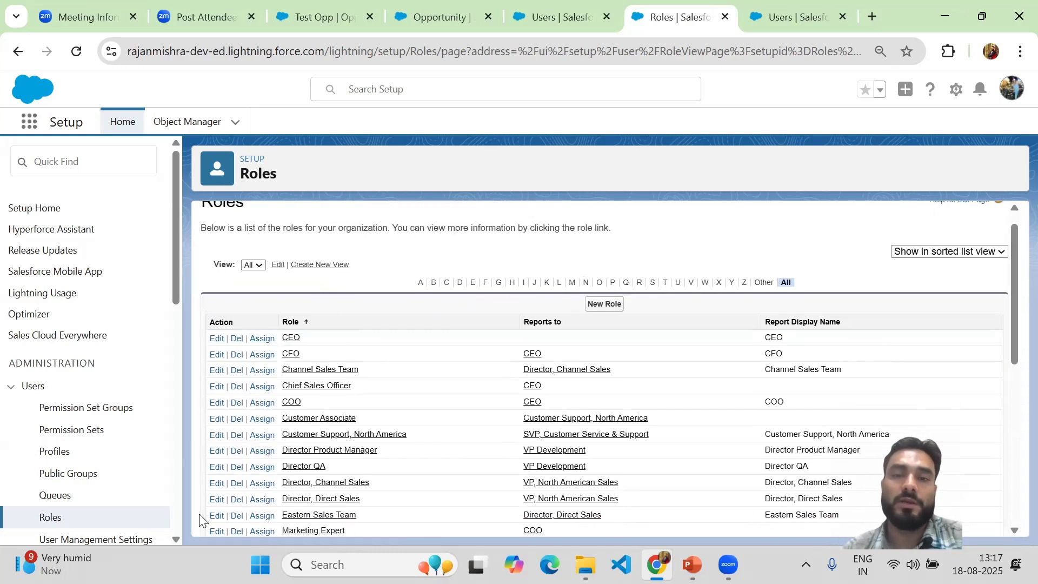
drag(1012, 279, 1012, 301)
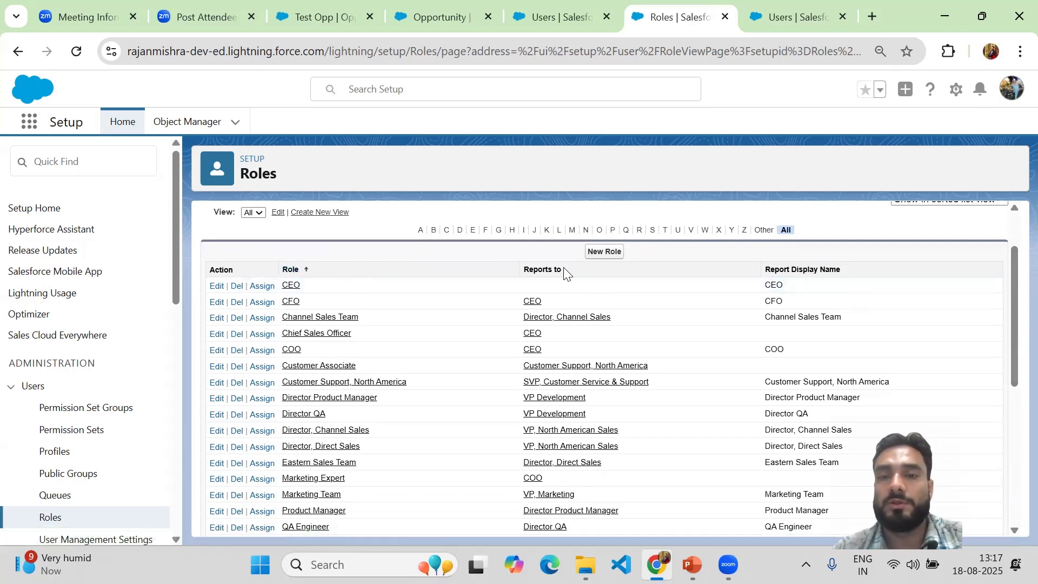
drag(565, 270, 525, 271)
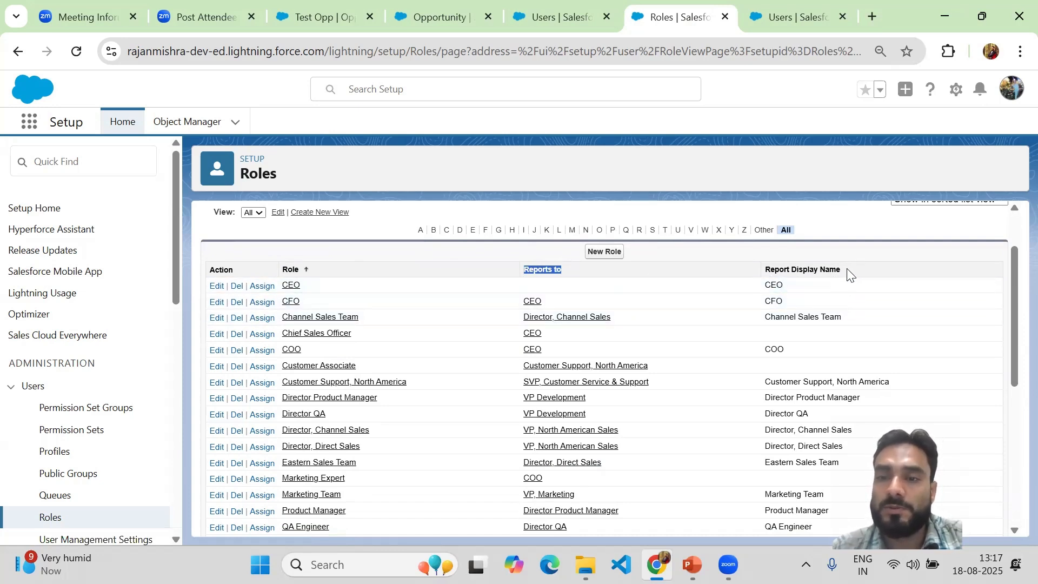
drag(844, 271, 763, 270)
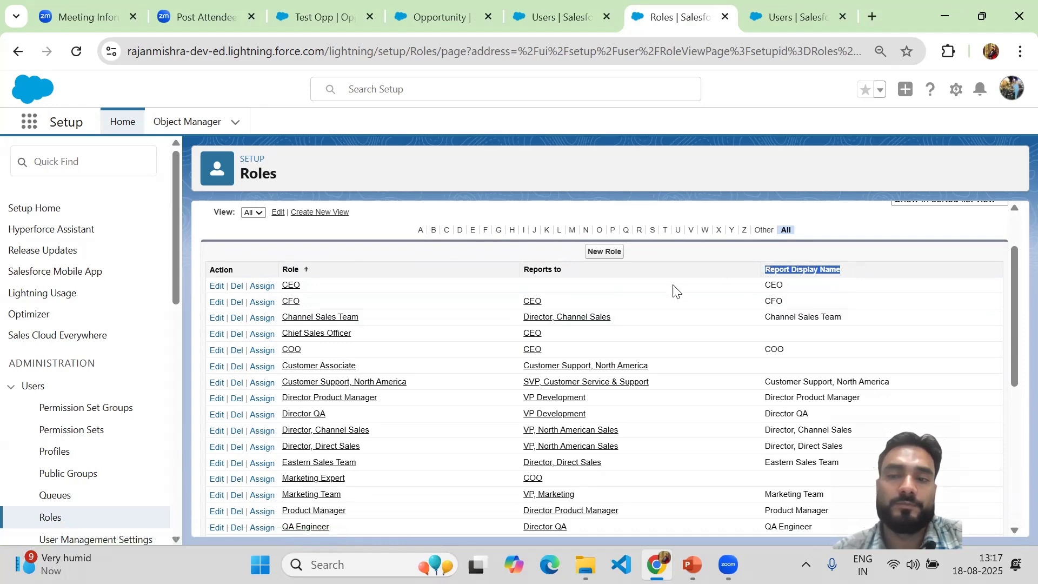
scroll(1014, 232, up, 2)
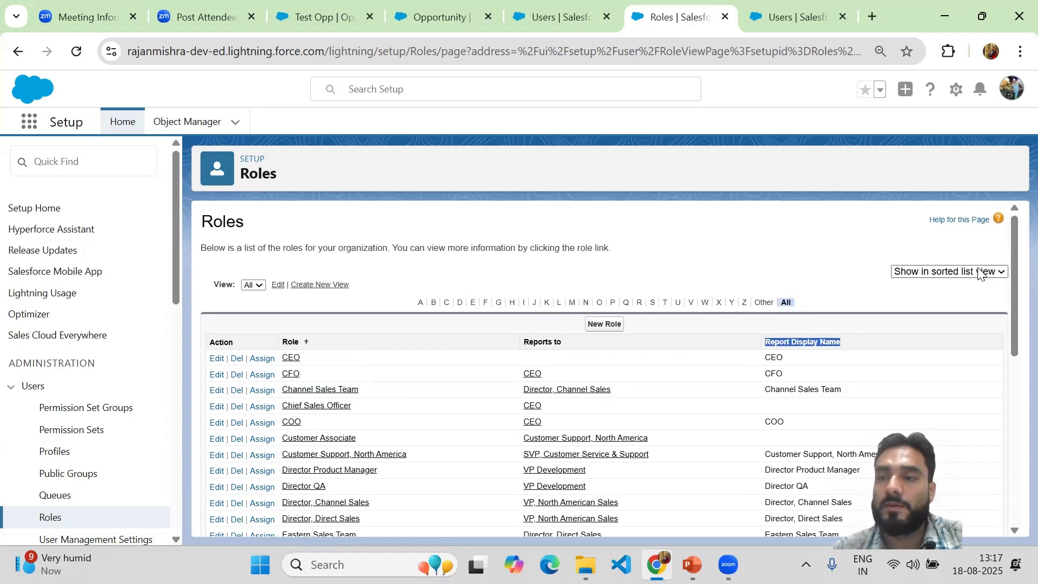
Step: Show the roles in list view and look over the indented roles and who they report to
click(979, 271)
click(926, 326)
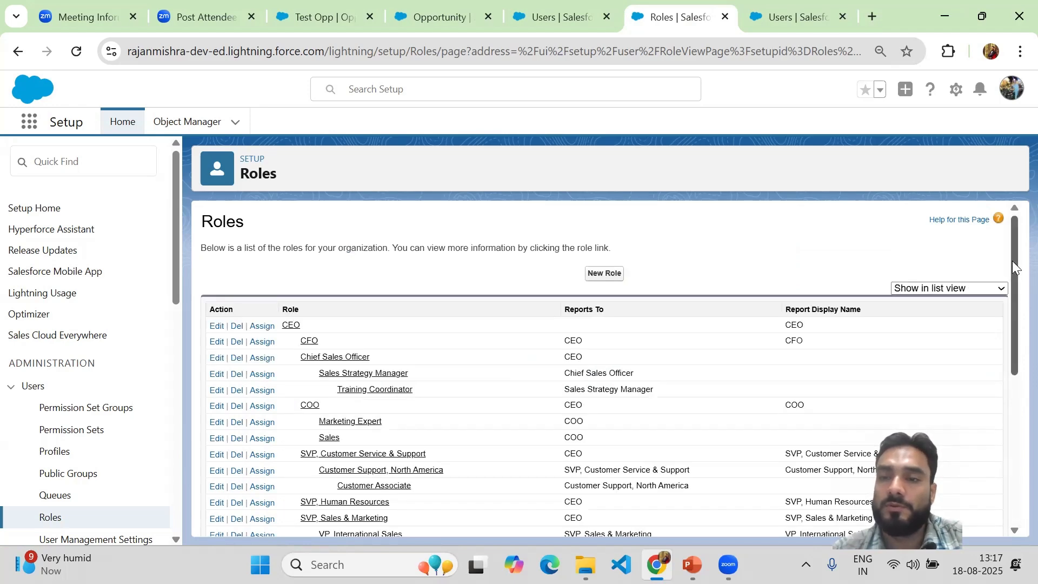
drag(1012, 260, 1012, 221)
scroll(973, 293, up, 1)
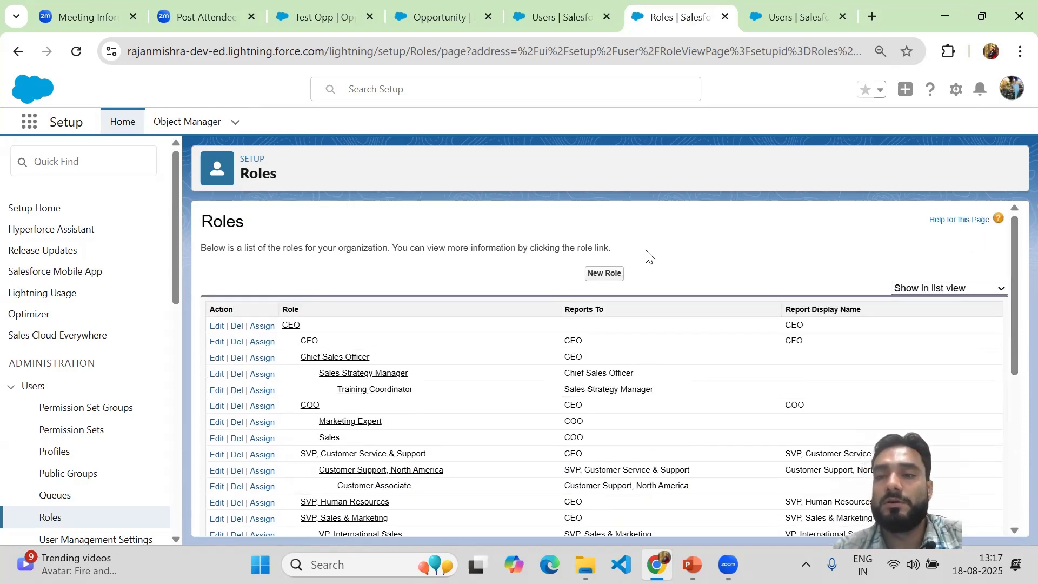
Step: Switch the roles back to tree view and look over the lower part of the hierarchy
click(966, 289)
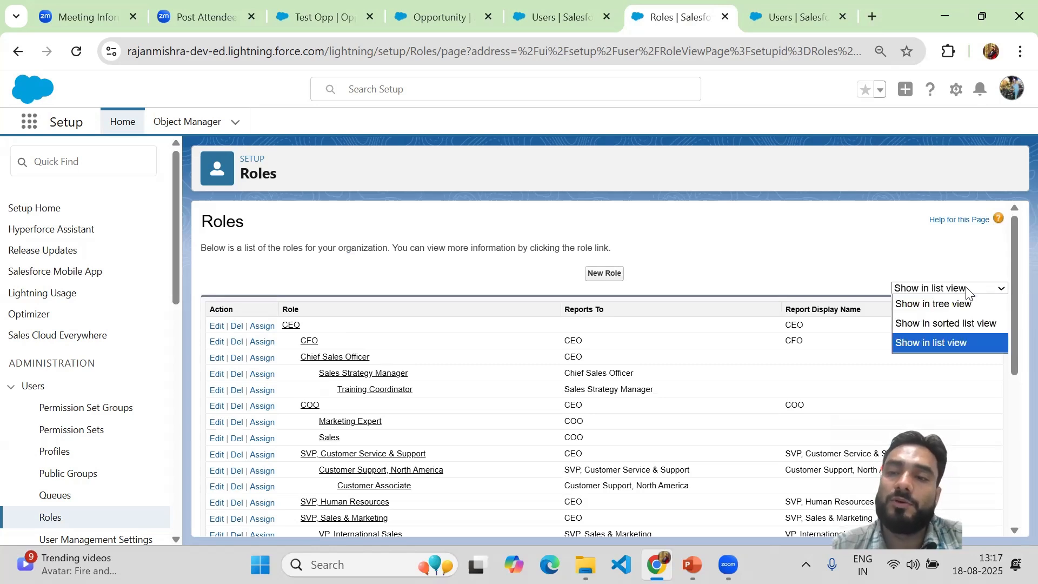
click(928, 304)
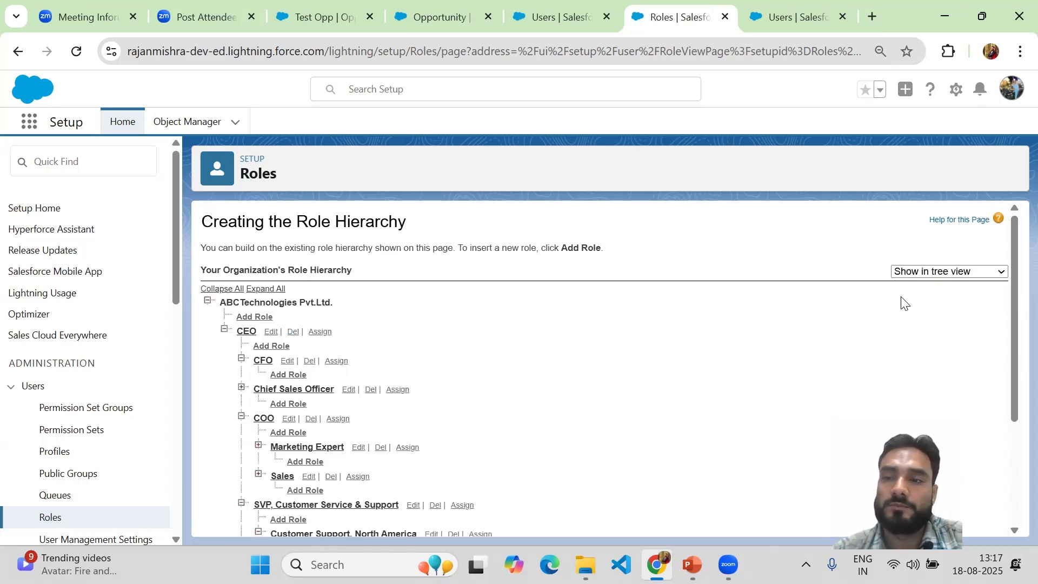
drag(1012, 309, 1015, 450)
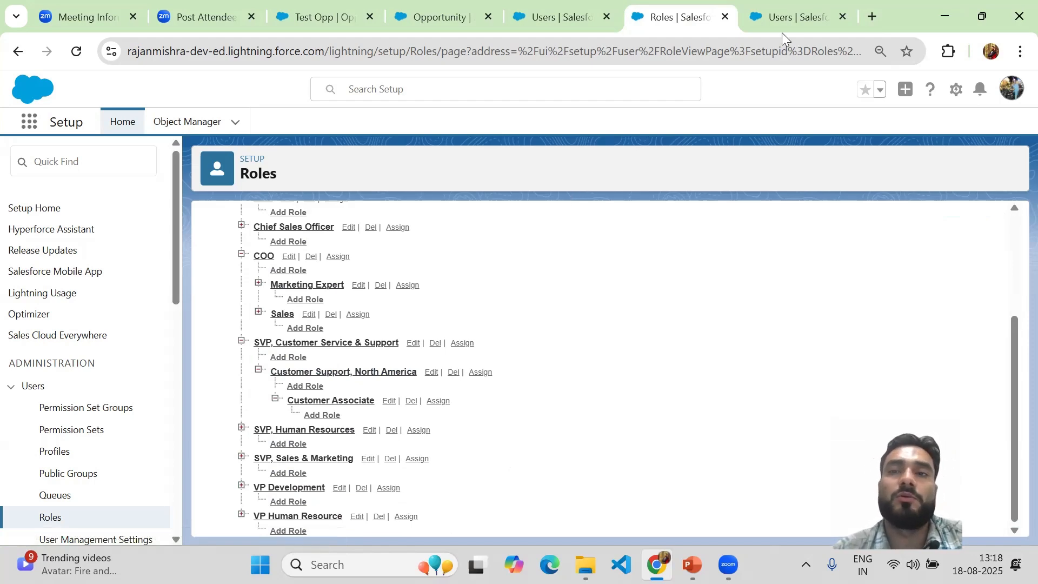
Step: Check the user record that is already open, and switch to the Salesforce Training Class presentation in PowerPoint
click(788, 19)
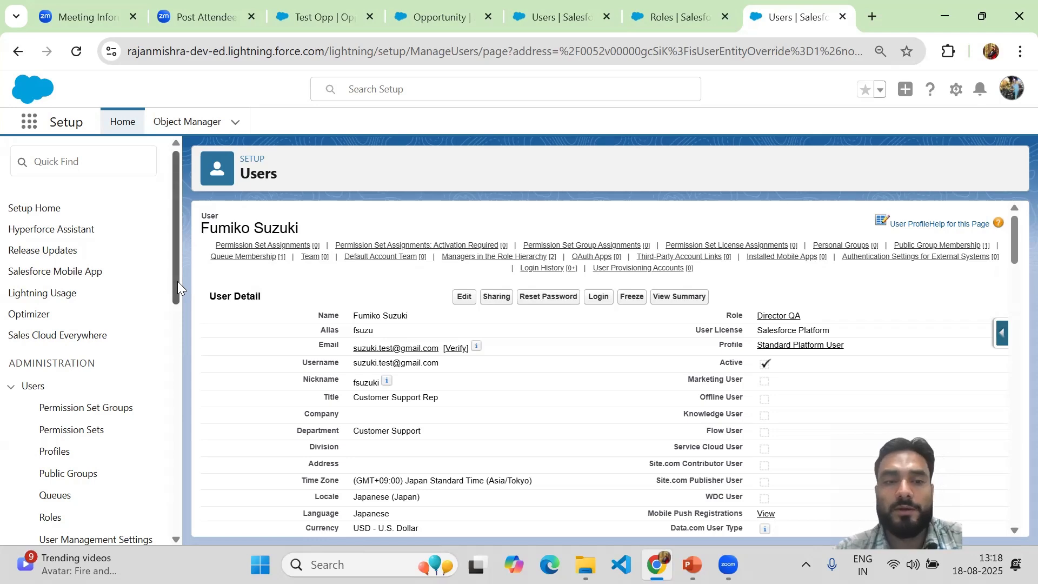
click(669, 5)
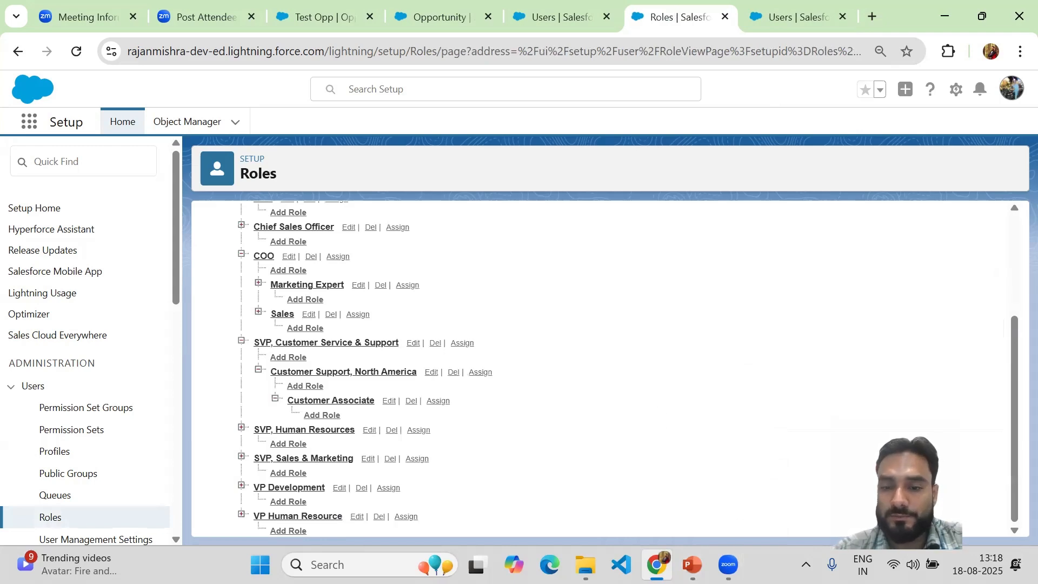
click(691, 564)
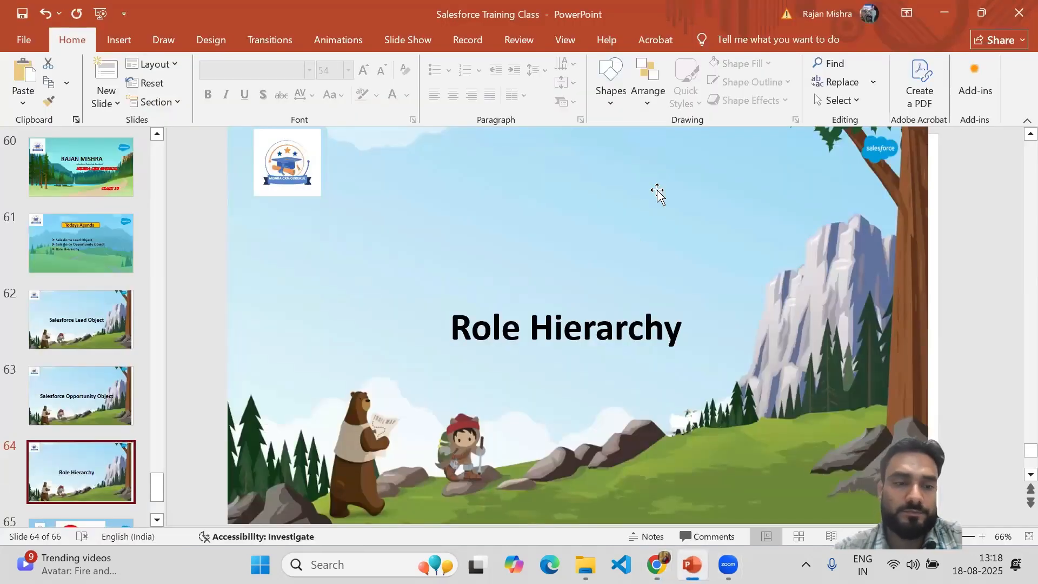